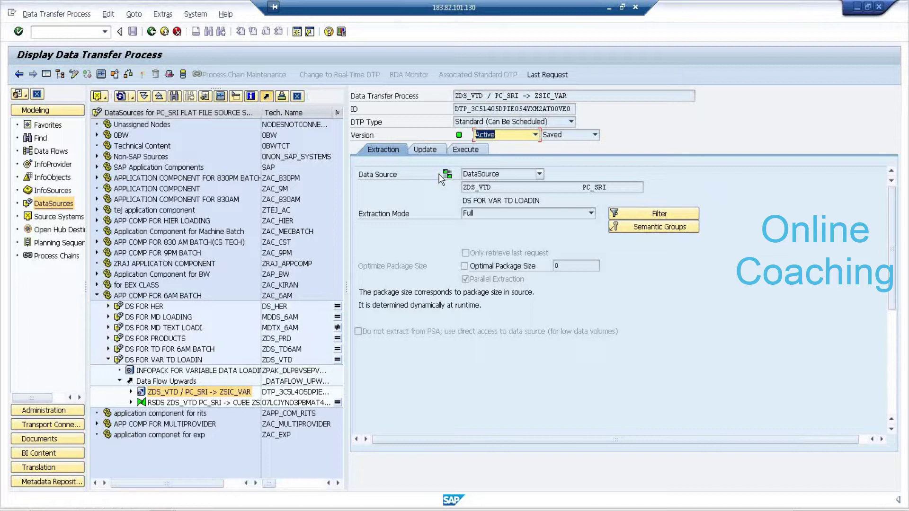
# Minimize the open SAP windows and bring up SAP Logon 730
pyautogui.click(857, 6)
pyautogui.click(857, 7)
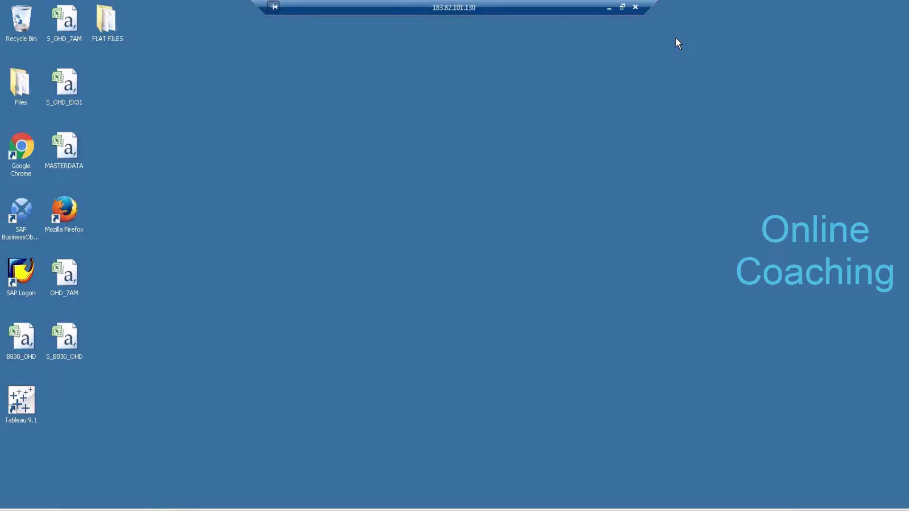
pyautogui.click(161, 506)
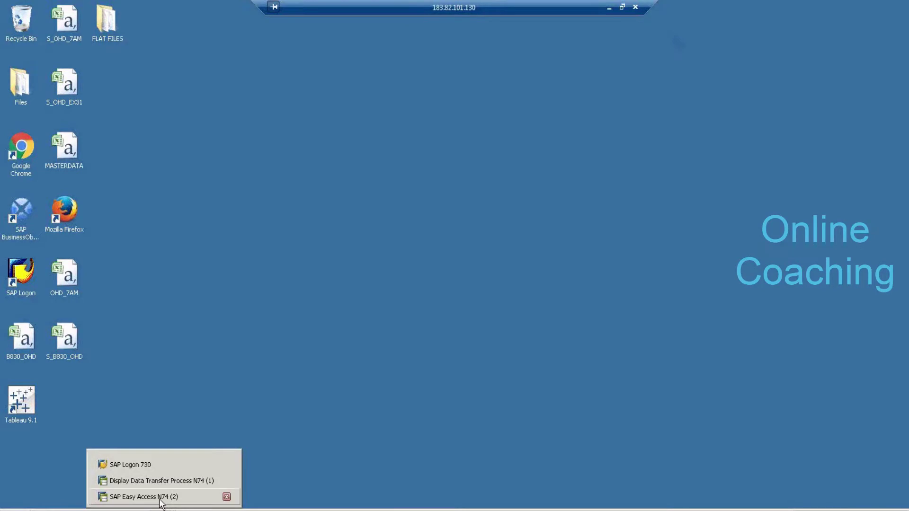
pyautogui.doubleClick(20, 272)
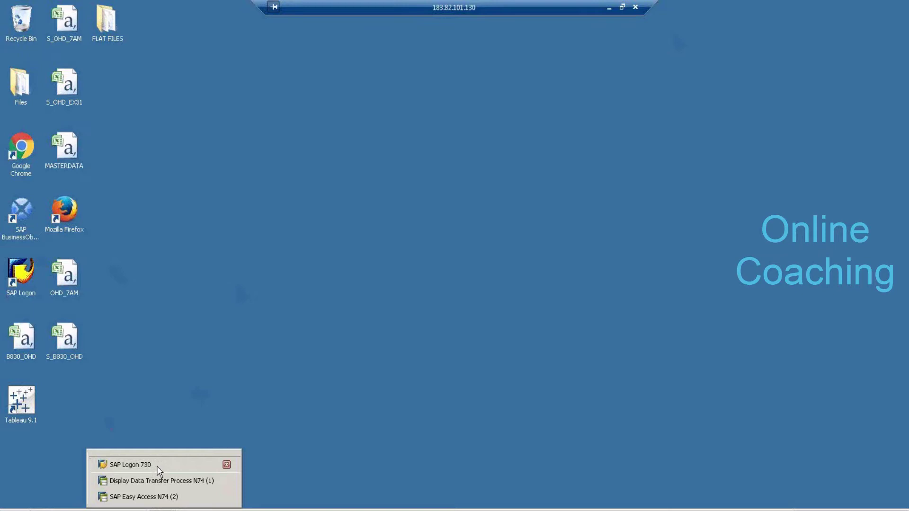
pyautogui.click(157, 466)
# Log on to the ECC EH6 system with the user name and account password
pyautogui.click(282, 102)
pyautogui.click(161, 76)
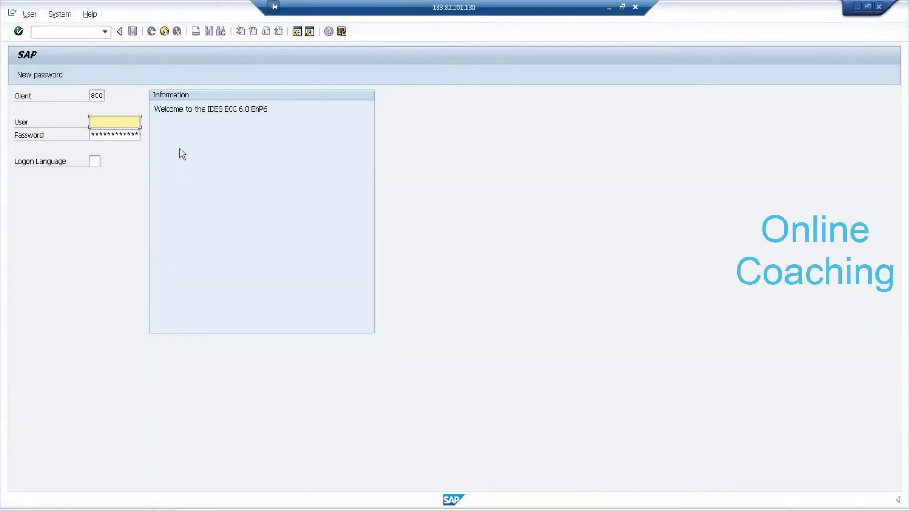
pyautogui.write('b')
pyautogui.click(122, 133)
pyautogui.click(122, 134)
pyautogui.hotkey('ctrl', 'v')
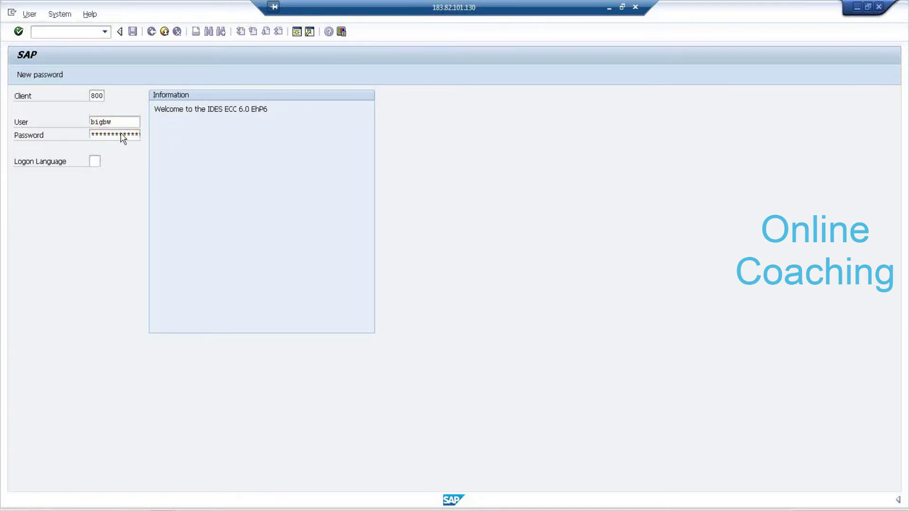
pyautogui.press('Return')
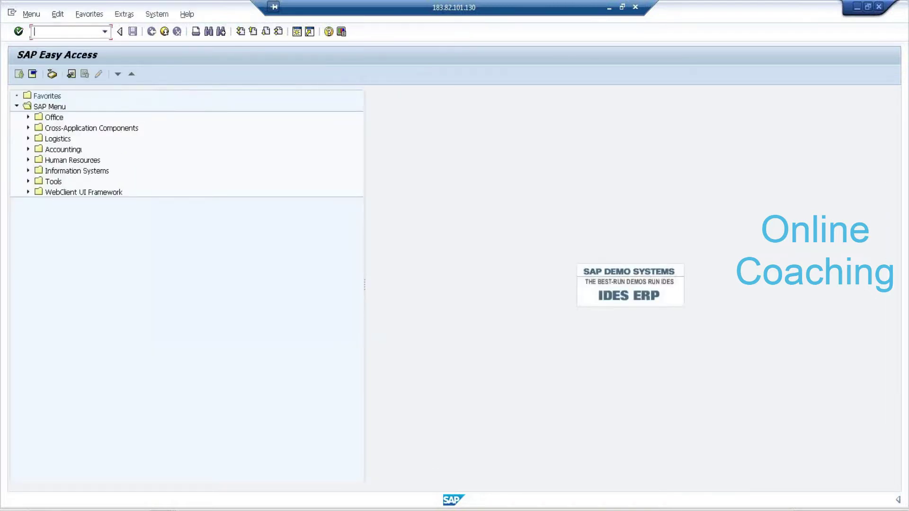
# Run RSA5 and expand SAP-R/3 > LO > LO-IO to list its DataSources
pyautogui.write('RSA5')
pyautogui.press('Return')
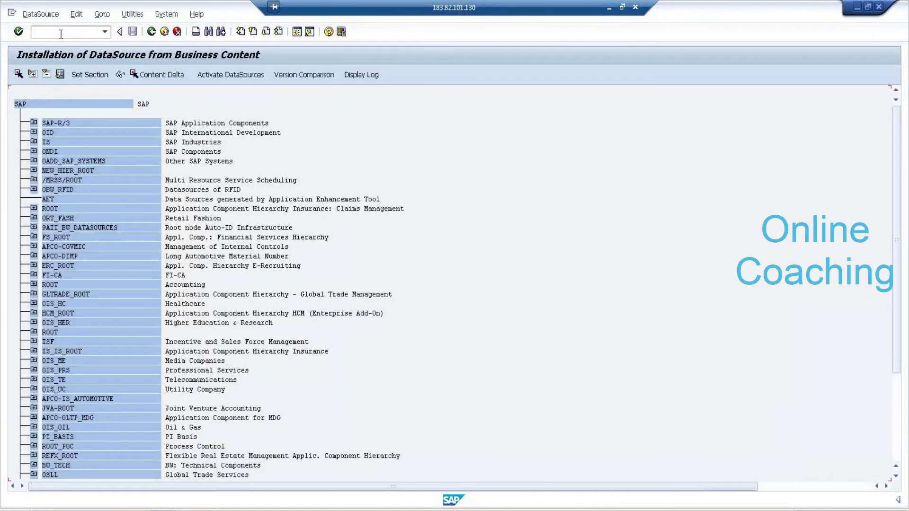
pyautogui.click(33, 123)
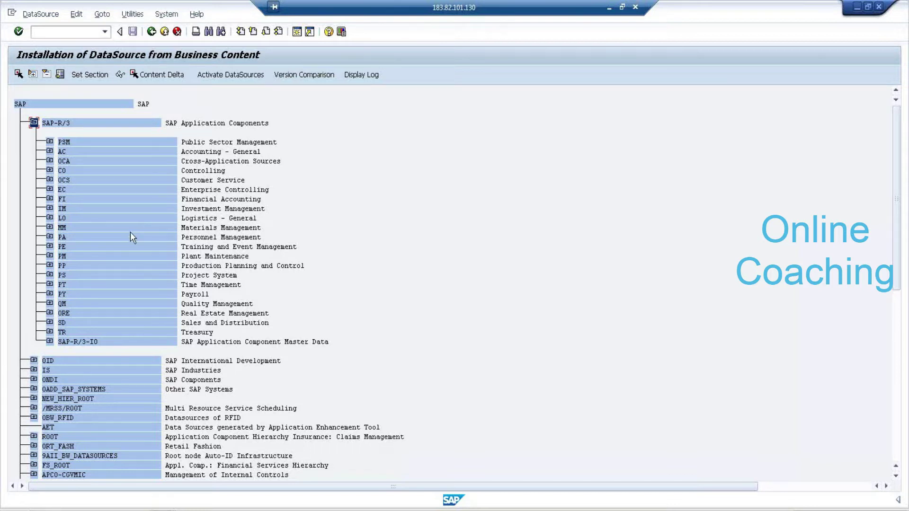
pyautogui.click(50, 218)
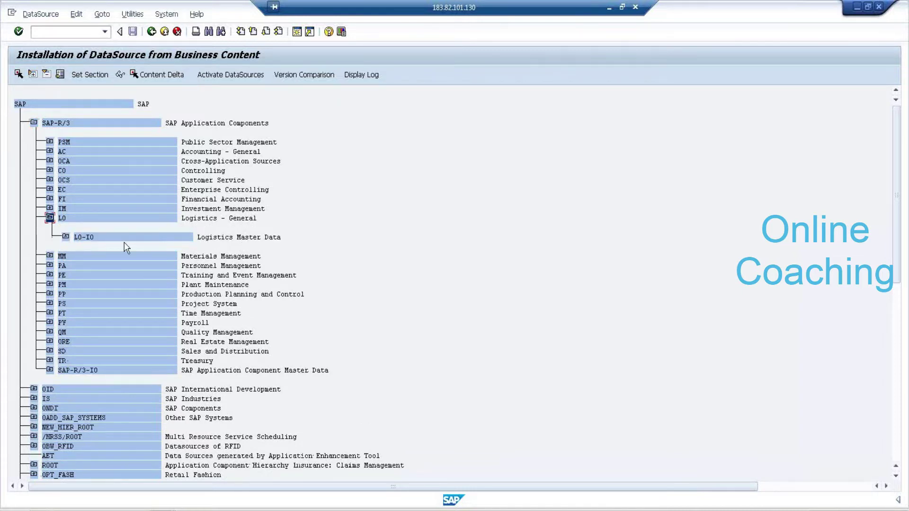
pyautogui.click(66, 237)
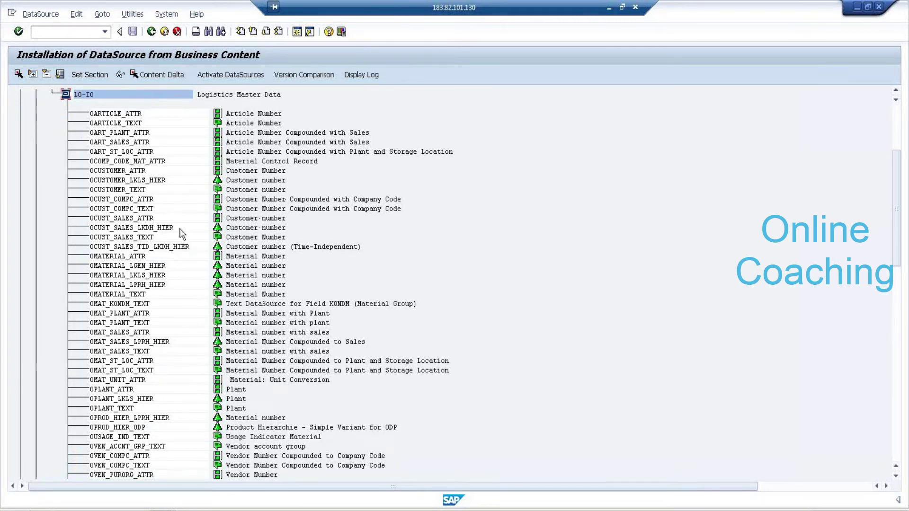
# Select 0CUSTOMER_ATTR and activate it
pyautogui.scroll(2, 164, 207)
pyautogui.click(135, 163)
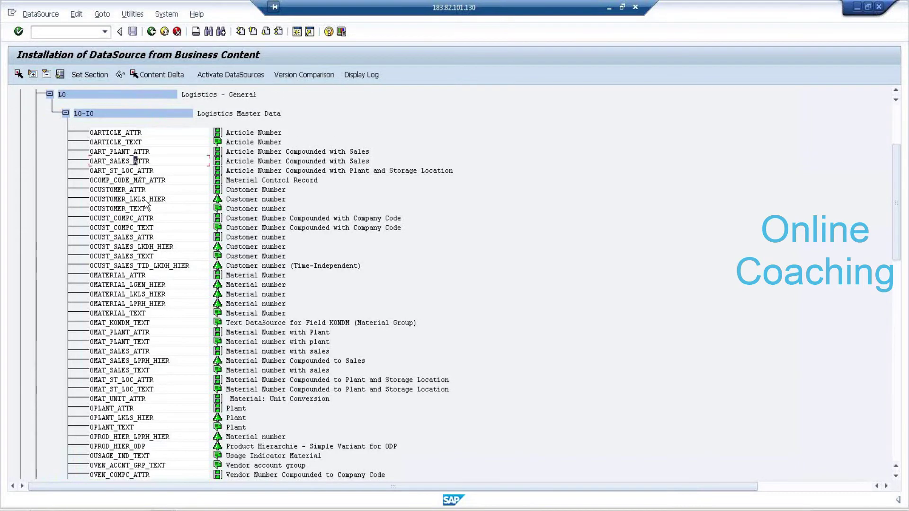
pyautogui.click(128, 190)
pyautogui.click(103, 190)
pyautogui.click(232, 78)
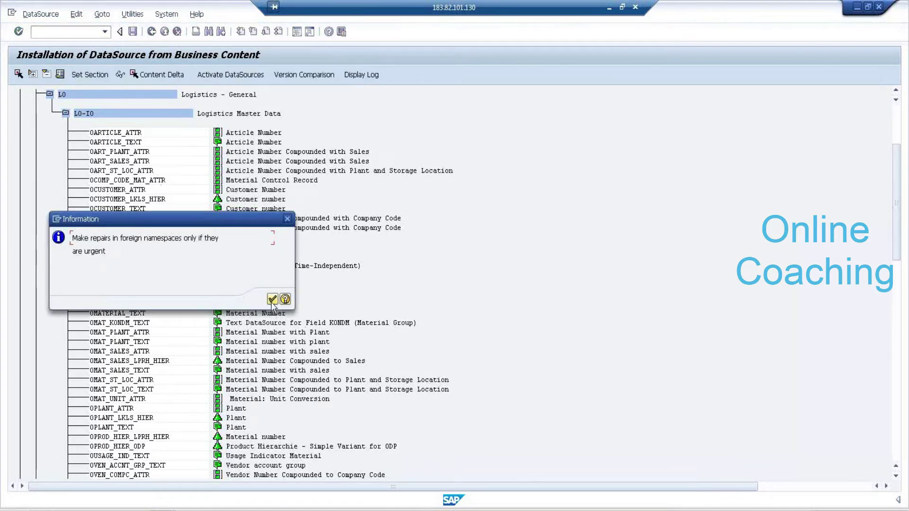
# Acknowledge the repair notice, confirm the local workbench request, and dismiss the warnings
pyautogui.click(272, 300)
pyautogui.click(169, 194)
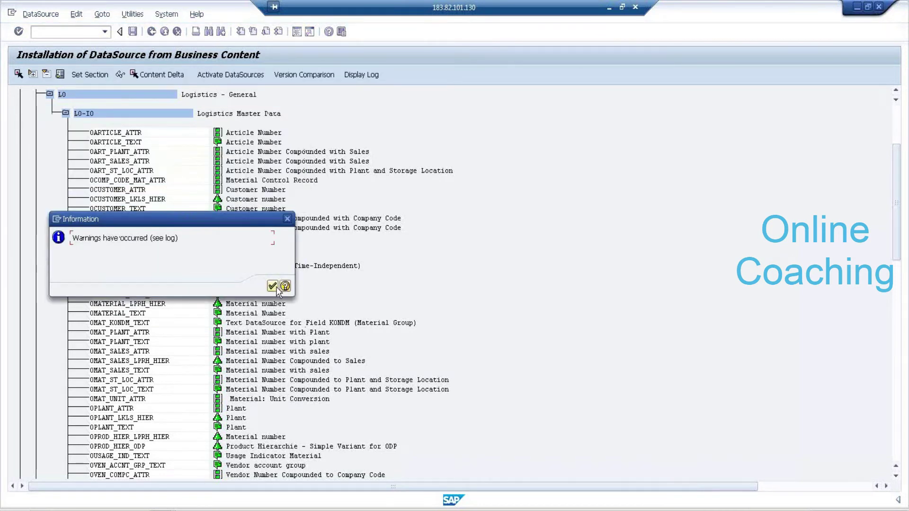
pyautogui.click(276, 286)
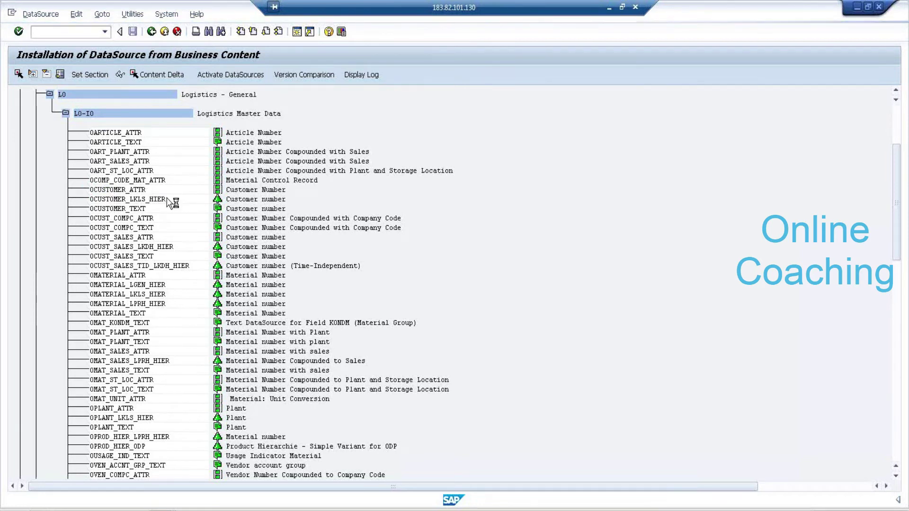
# Copy the name 0CUSTOMER_ATTR into a new Notepad file and return to the LO-IO list
pyautogui.moveTo(134, 109); pyautogui.dragTo(53, 108)
pyautogui.hotkey('ctrl', 'c')
pyautogui.press('super')
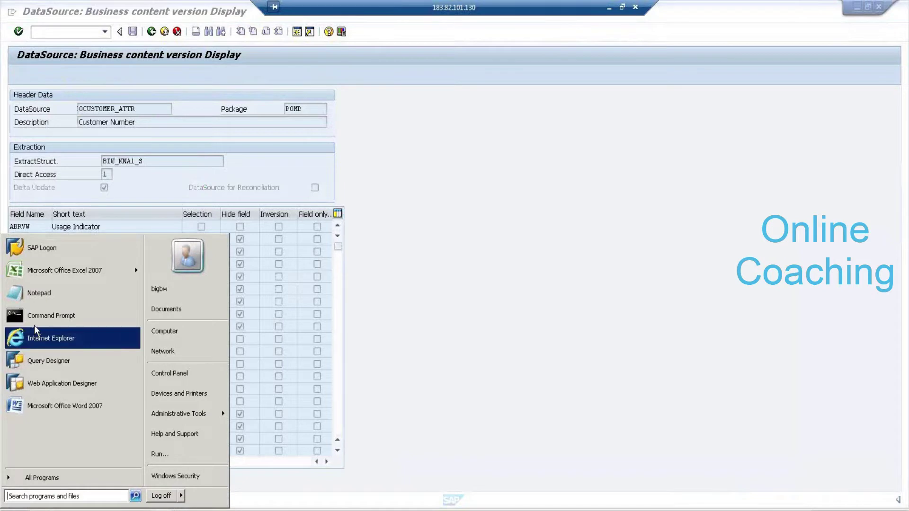
pyautogui.click(42, 298)
pyautogui.hotkey('ctrl', 'v')
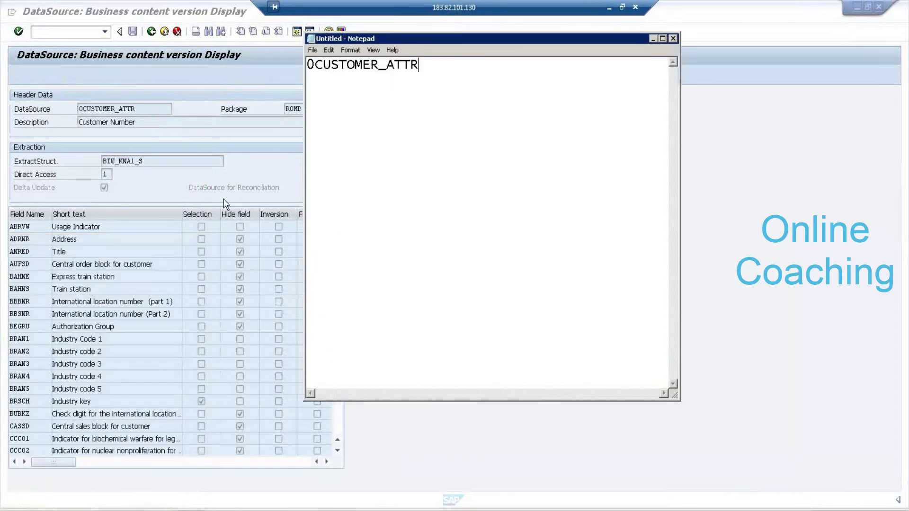
pyautogui.click(163, 178)
pyautogui.click(151, 31)
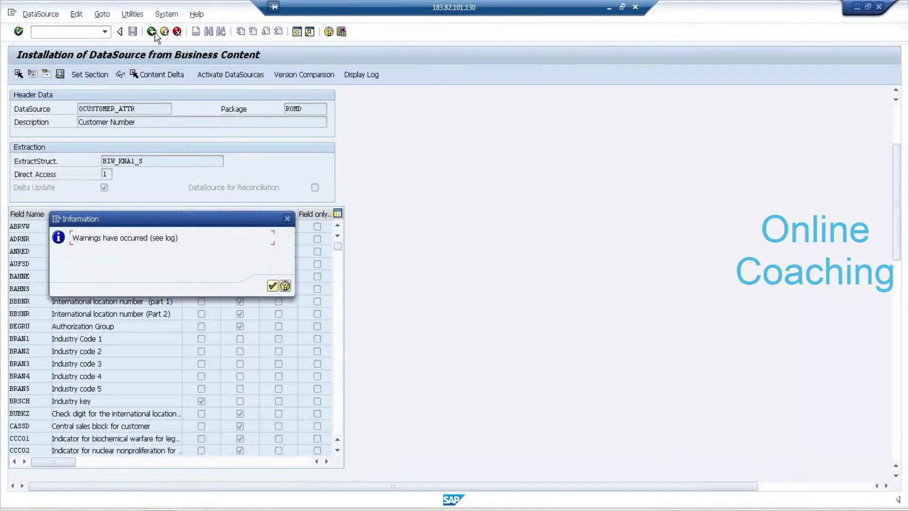
pyautogui.click(272, 286)
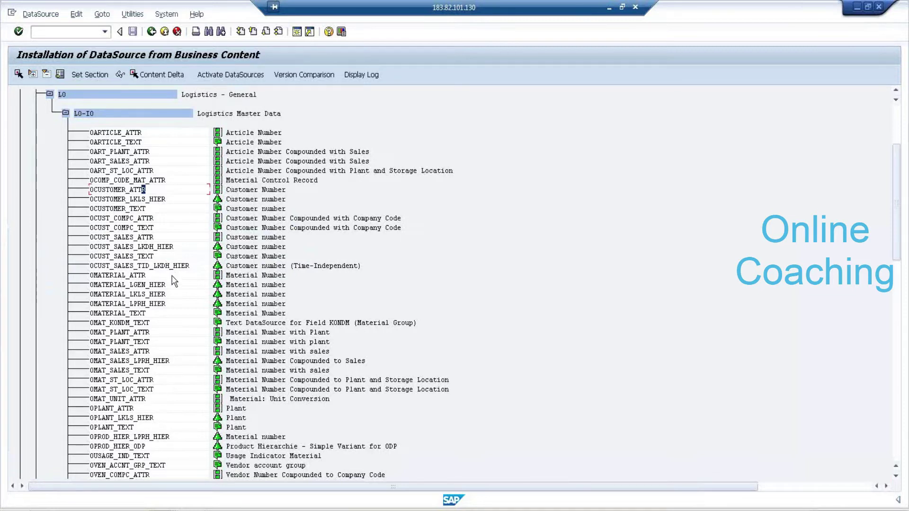
# Activate the 0MATERIAL_ATTR DataSource and dismiss the warnings
pyautogui.click(129, 276)
pyautogui.click(249, 76)
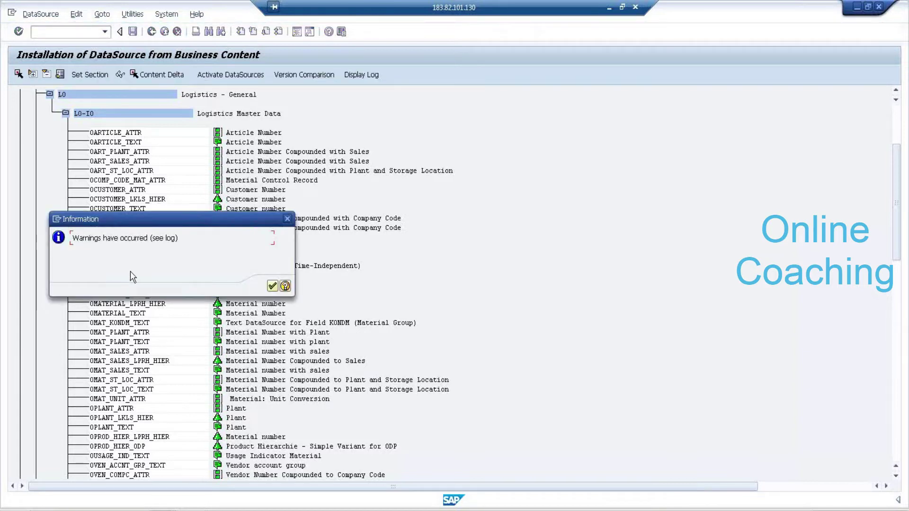
pyautogui.click(273, 287)
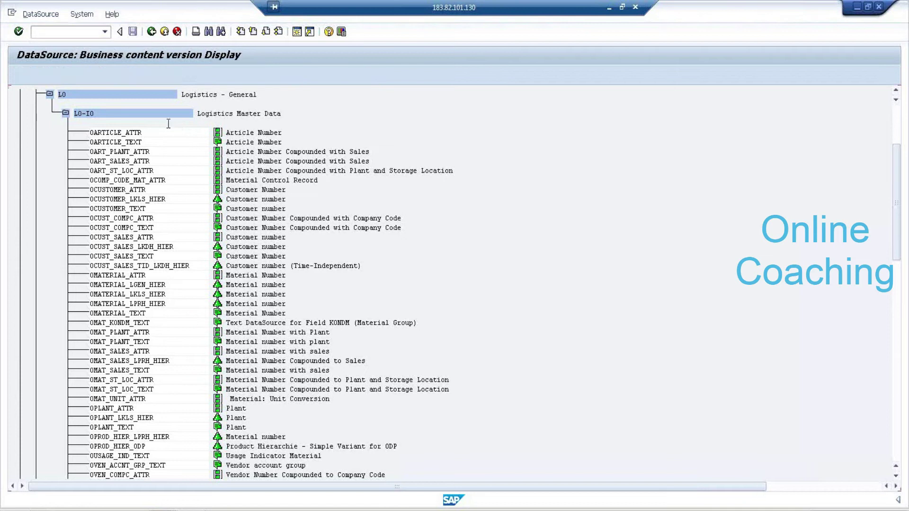
# Paste 0MATERIAL_ATTR into Notepad below 0CUSTOMER_ATTR and return to the LO-IO list
pyautogui.doubleClick(109, 107)
pyautogui.hotkey('ctrl', 'c')
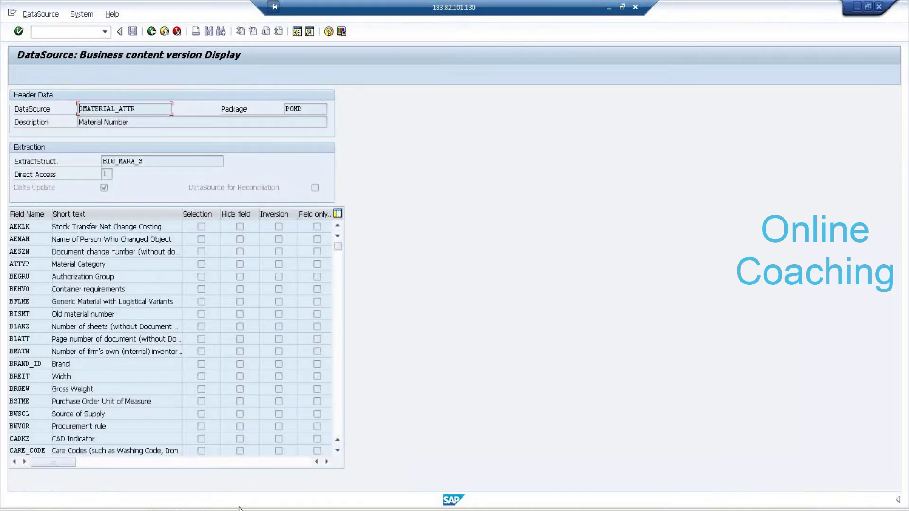
pyautogui.hotkey('alt', 'Tab')
pyautogui.hotkey('ctrl', 'v')
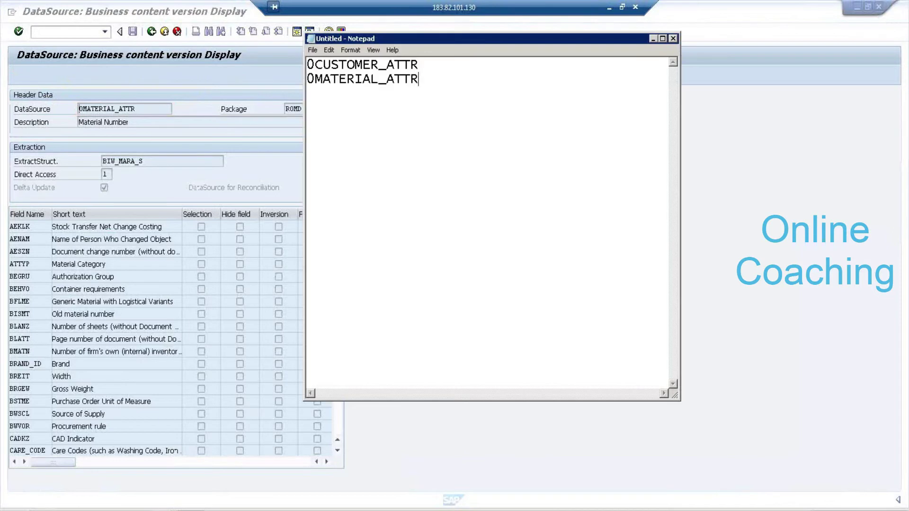
pyautogui.click(153, 31)
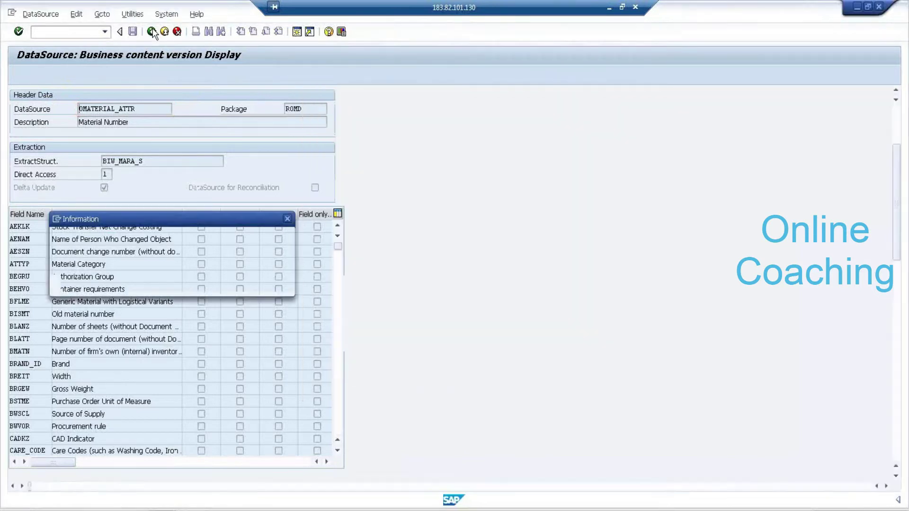
pyautogui.click(275, 287)
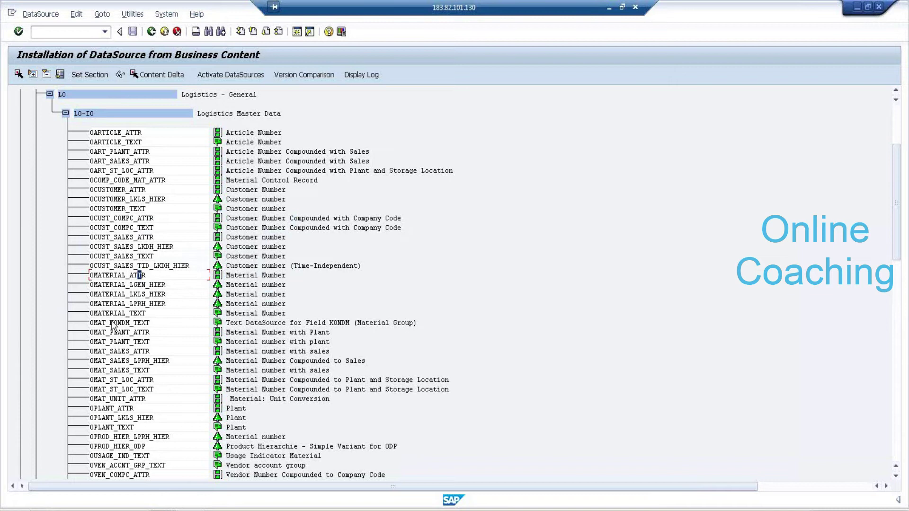
# Scroll down to 0PLANT_ATTR and activate it
pyautogui.scroll(-4, 120, 321)
pyautogui.scroll(-4, 121, 321)
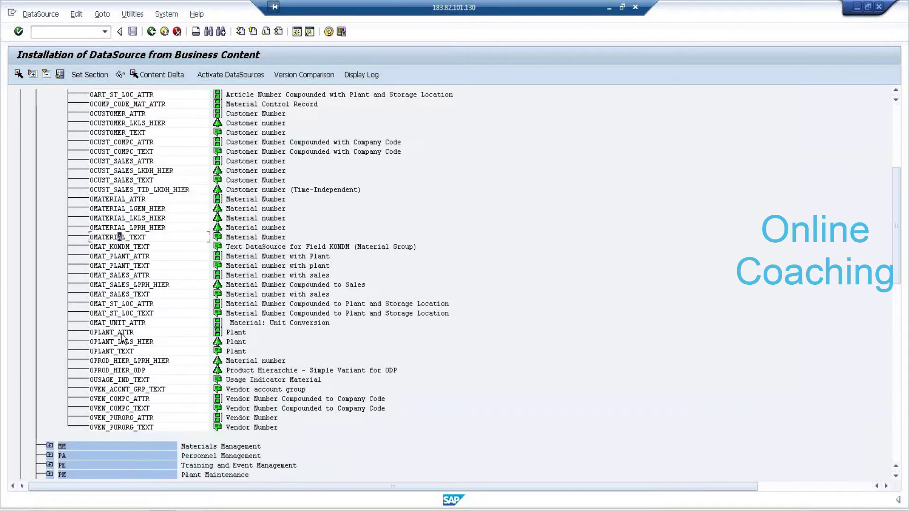
pyautogui.click(113, 333)
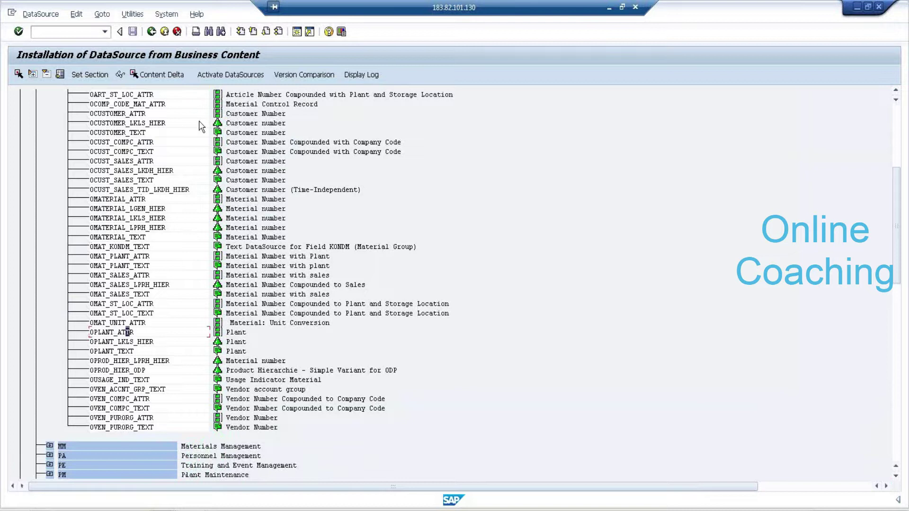
pyautogui.click(257, 74)
# Copy 0PLANT_ATTR into Notepad as the third line, then return to SAP
pyautogui.doubleClick(126, 333)
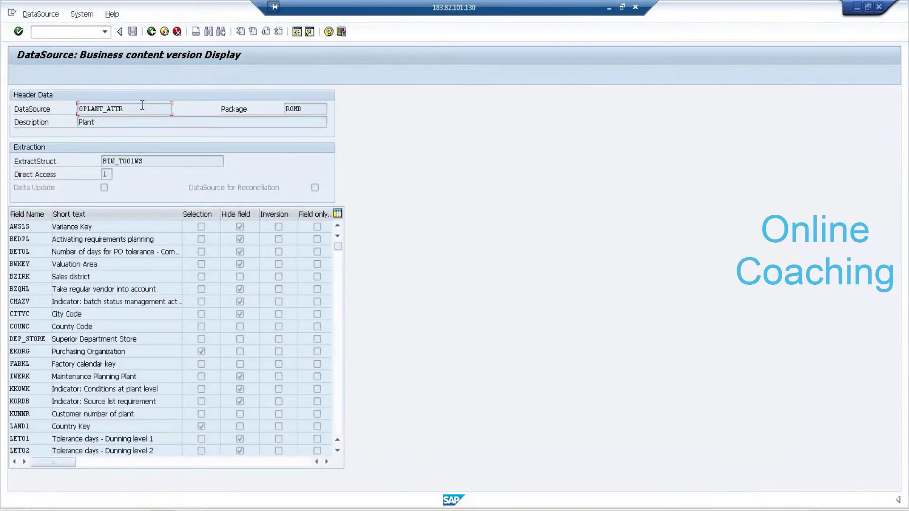
pyautogui.moveTo(134, 106); pyautogui.dragTo(29, 110)
pyautogui.hotkey('ctrl', 'c')
pyautogui.click(152, 32)
pyautogui.hotkey('alt', 'Tab')
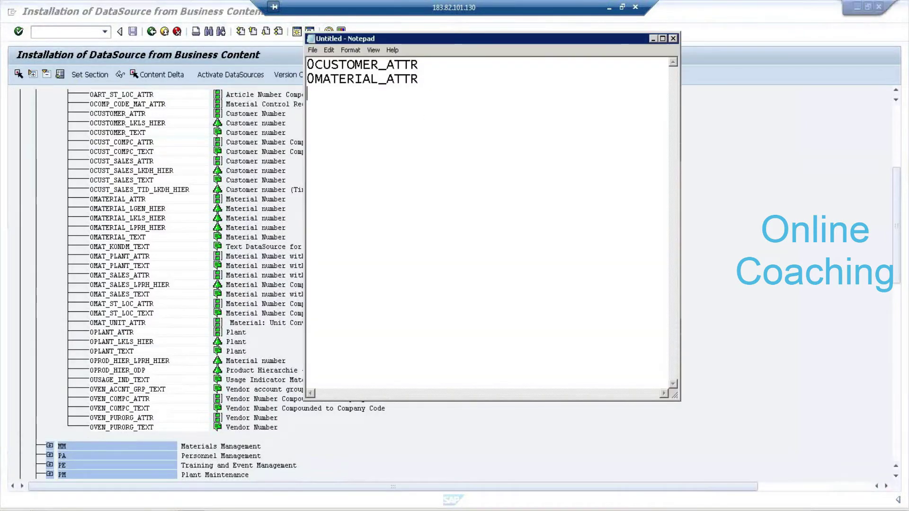
pyautogui.press('Return')
pyautogui.hotkey('ctrl', 'v')
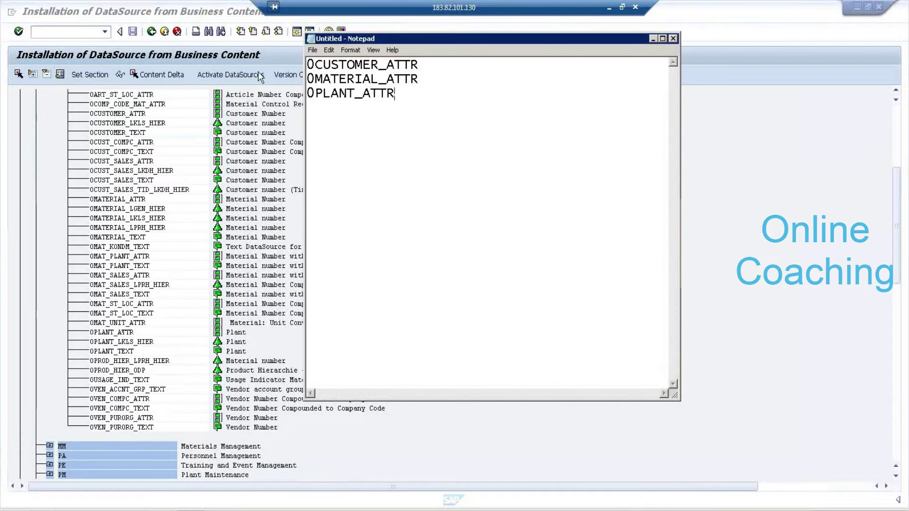
pyautogui.click(133, 124)
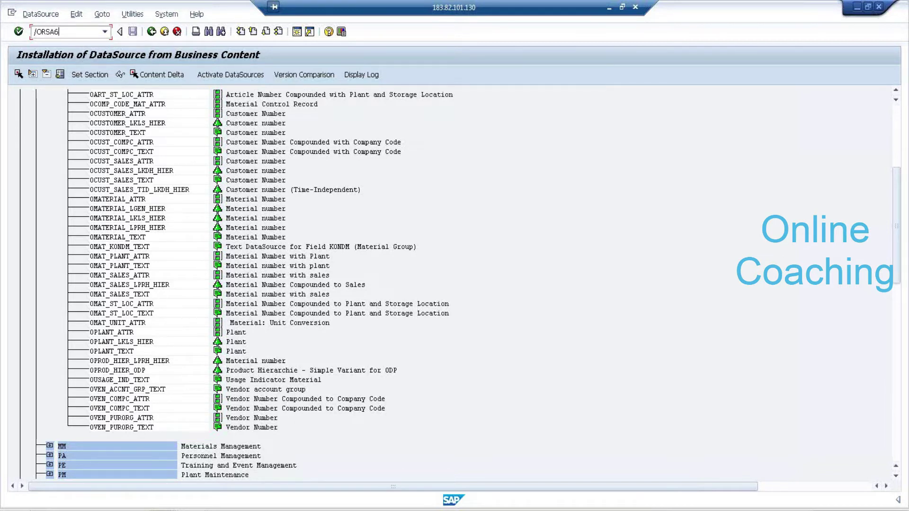
# Open the RSA6 postprocessing hierarchy expanded to SAP-R/3 > LO > LO-IO
pyautogui.press('Return')
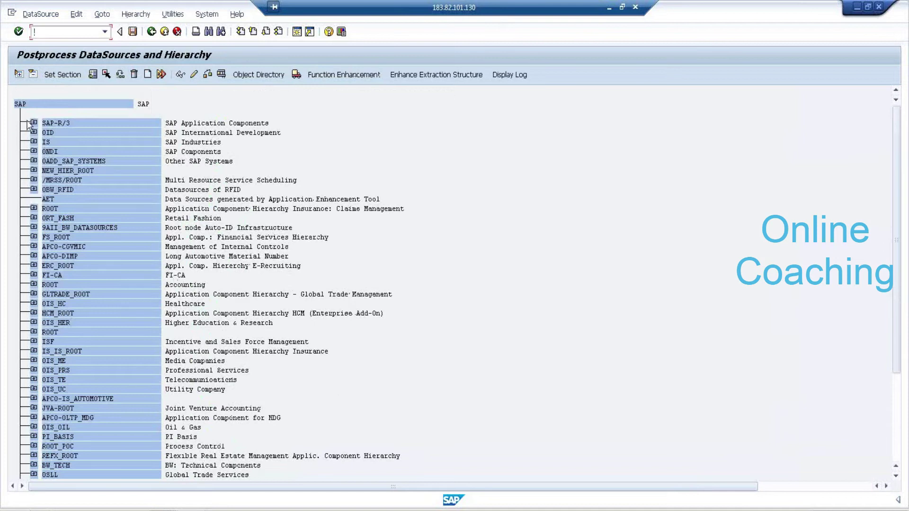
pyautogui.click(34, 123)
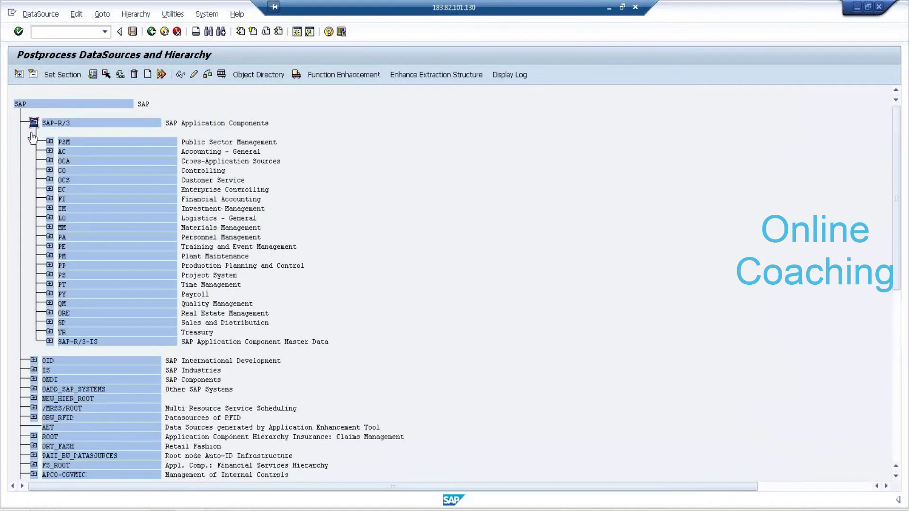
pyautogui.click(49, 218)
pyautogui.click(66, 236)
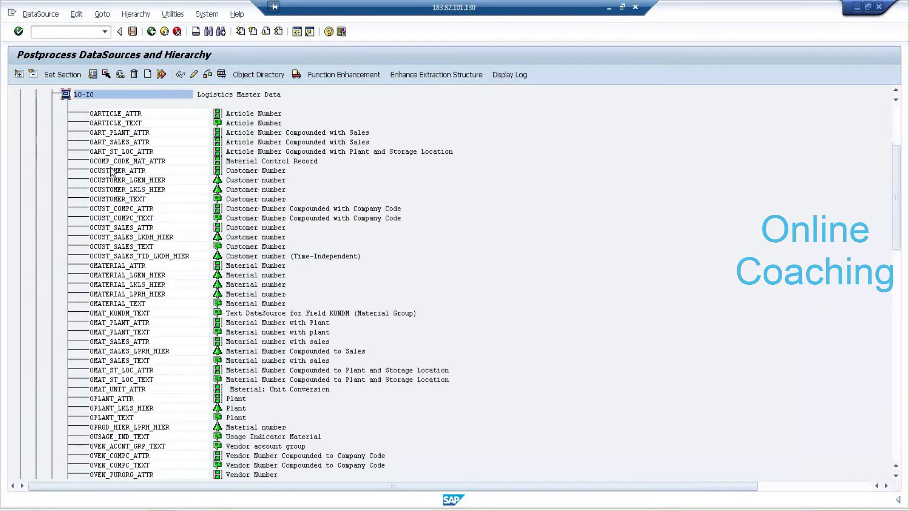
# Check 0MATERIAL_ATTR and 0PLANT_ATTR, then return to Easy Access with Notepad in front
pyautogui.click(124, 266)
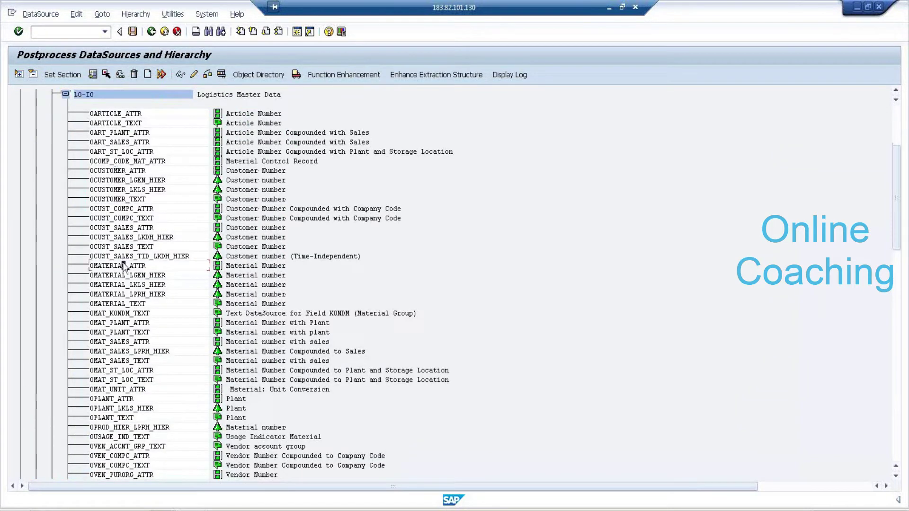
pyautogui.click(124, 399)
pyautogui.click(151, 32)
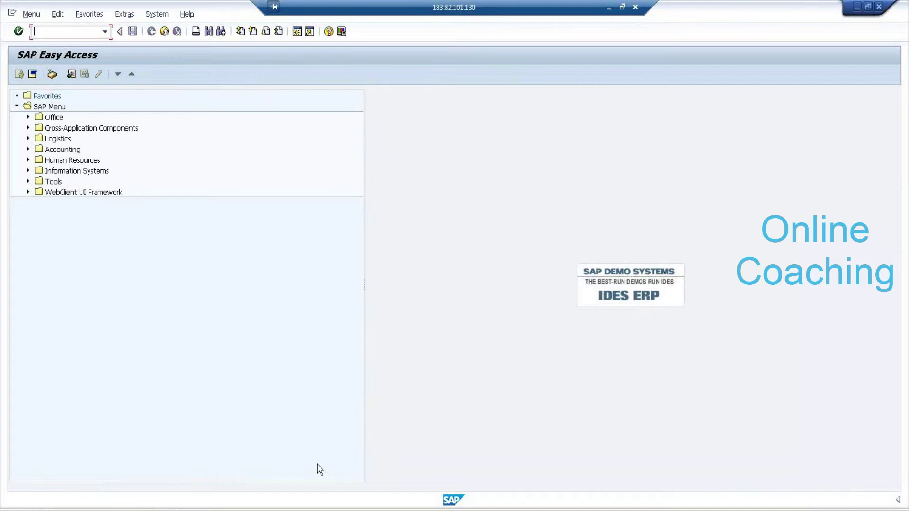
pyautogui.hotkey('alt', 'Tab')
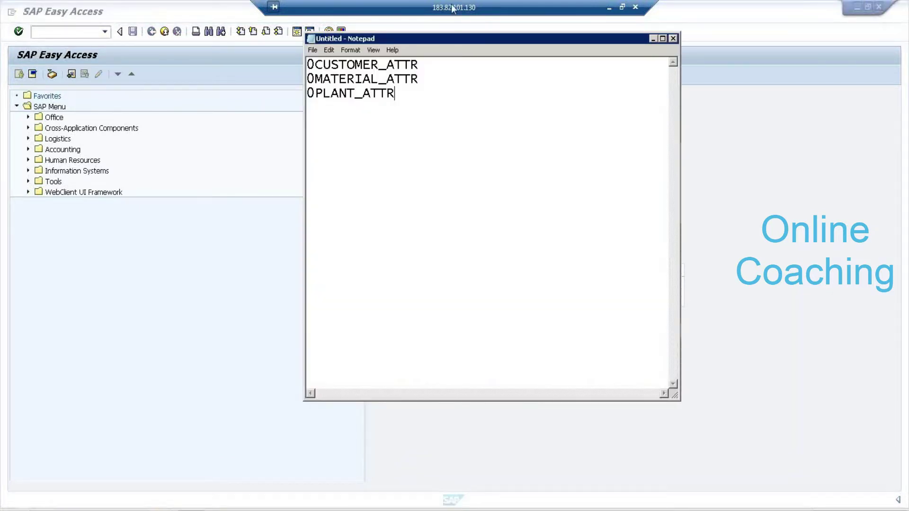
# Append '- KNA1', '- MARA' and '- T001' to the three DataSource lines
pyautogui.write('- KNA1')
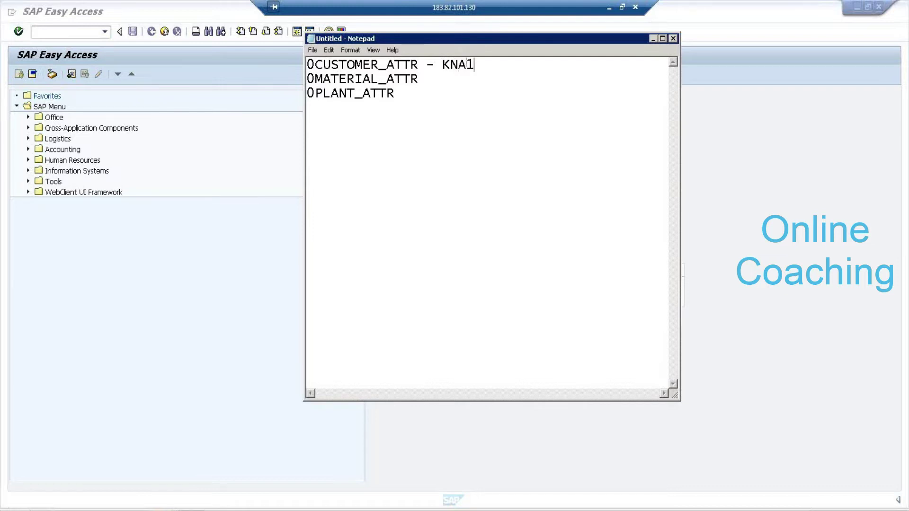
pyautogui.click(456, 80)
pyautogui.write('- ')
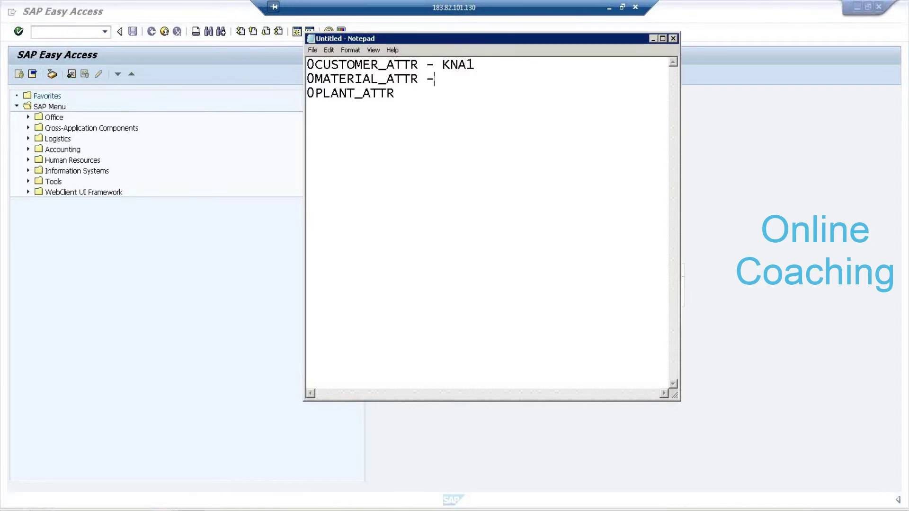
pyautogui.write('MARA')
pyautogui.press('Down')
pyautogui.press('BackSpace')
pyautogui.press('BackSpace')
pyautogui.press('BackSpace')
pyautogui.write('- T001')
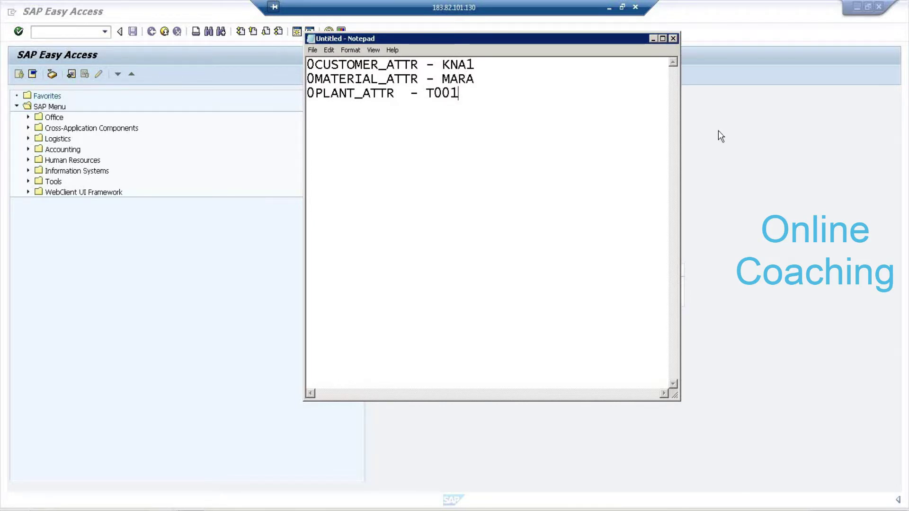
# Highlight the DataSource and table names in the notes, then return to SAP
pyautogui.moveTo(419, 65); pyautogui.dragTo(255, 69)
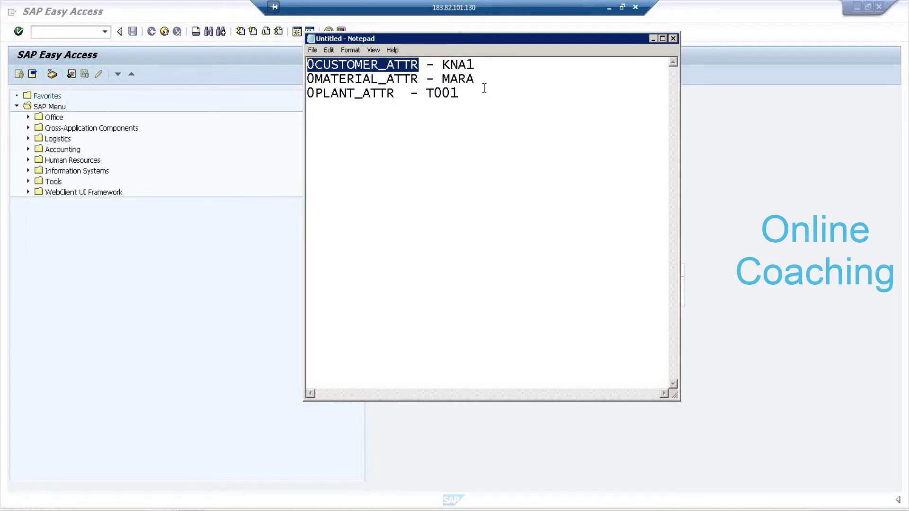
pyautogui.moveTo(426, 64); pyautogui.dragTo(325, 65)
pyautogui.click(426, 65)
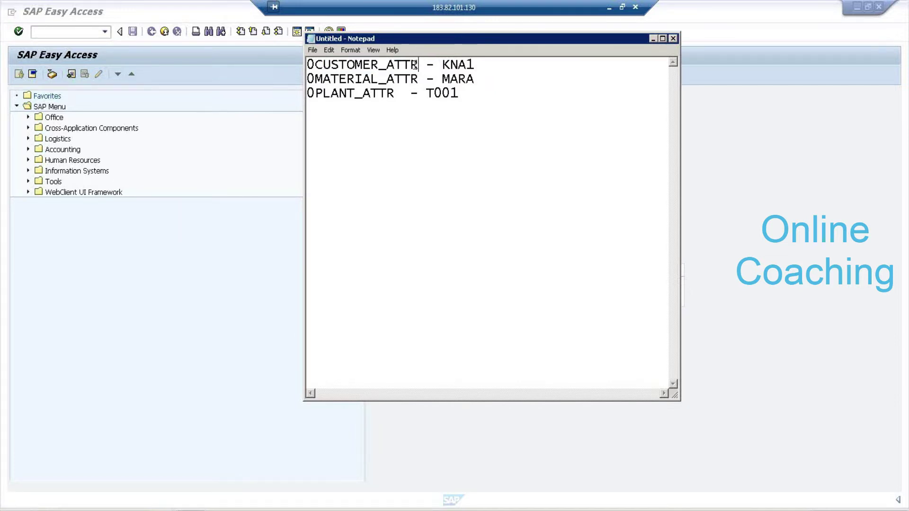
pyautogui.moveTo(419, 65); pyautogui.dragTo(278, 67)
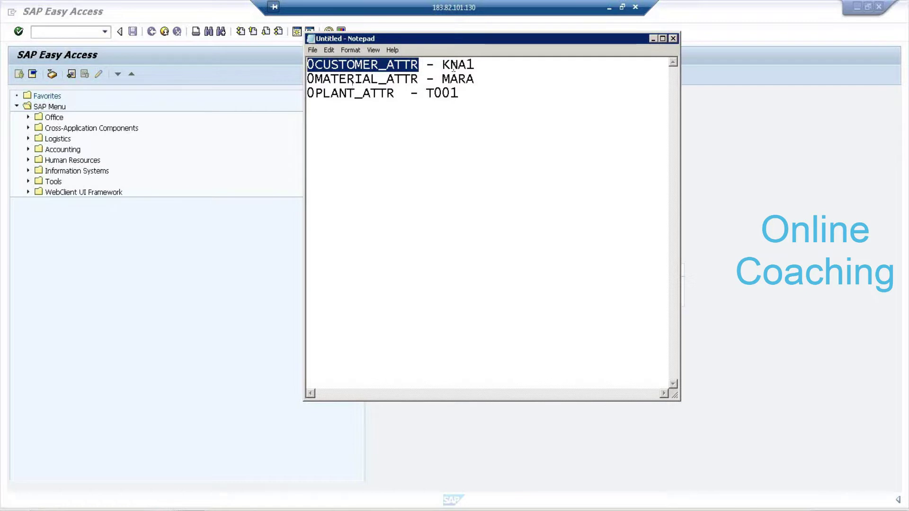
pyautogui.click(485, 67)
pyautogui.moveTo(485, 67); pyautogui.dragTo(425, 92)
pyautogui.click(478, 79)
pyautogui.doubleClick(452, 78)
pyautogui.click(497, 79)
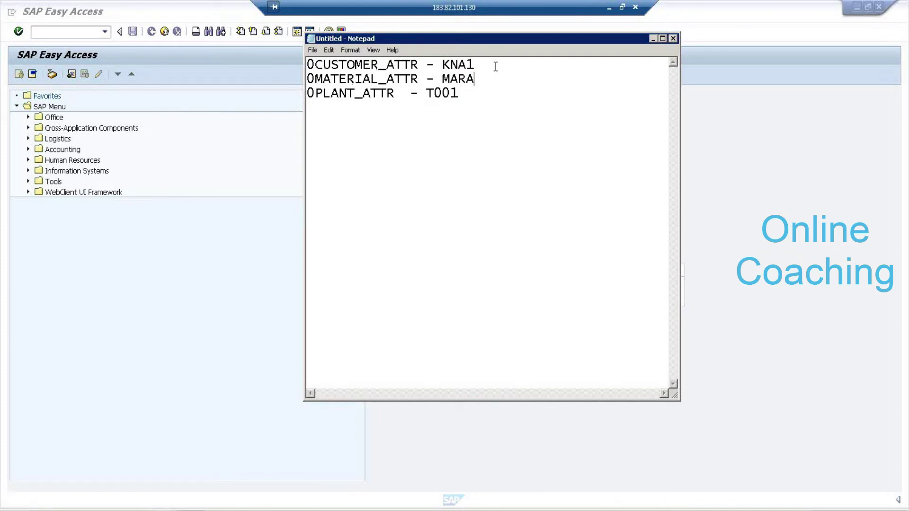
pyautogui.click(494, 65)
pyautogui.moveTo(474, 64); pyautogui.dragTo(445, 66)
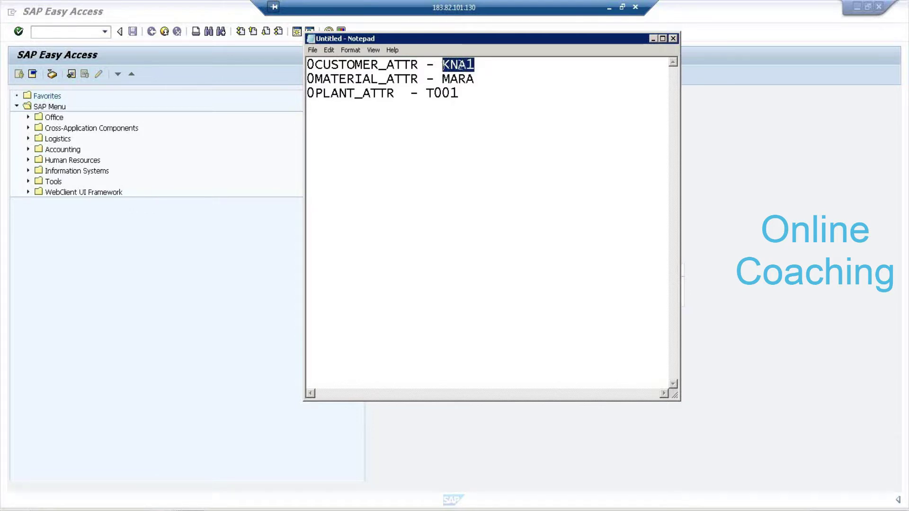
pyautogui.moveTo(419, 64); pyautogui.dragTo(278, 72)
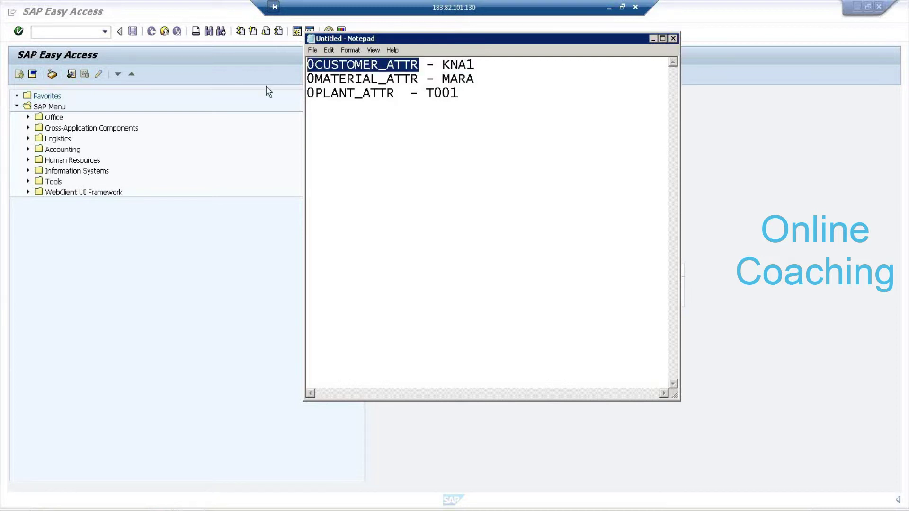
pyautogui.click(265, 86)
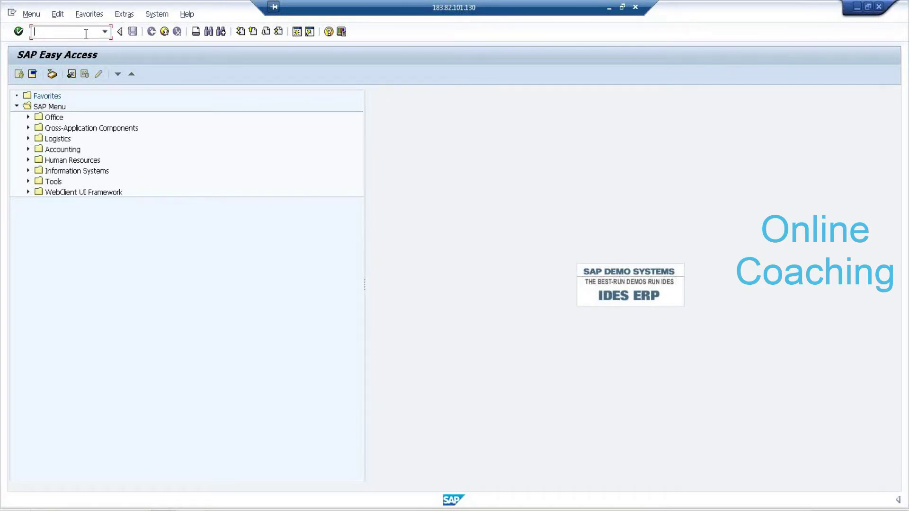
# Display database table KNA1 in SE11
pyautogui.write('SE11')
pyautogui.press('Return')
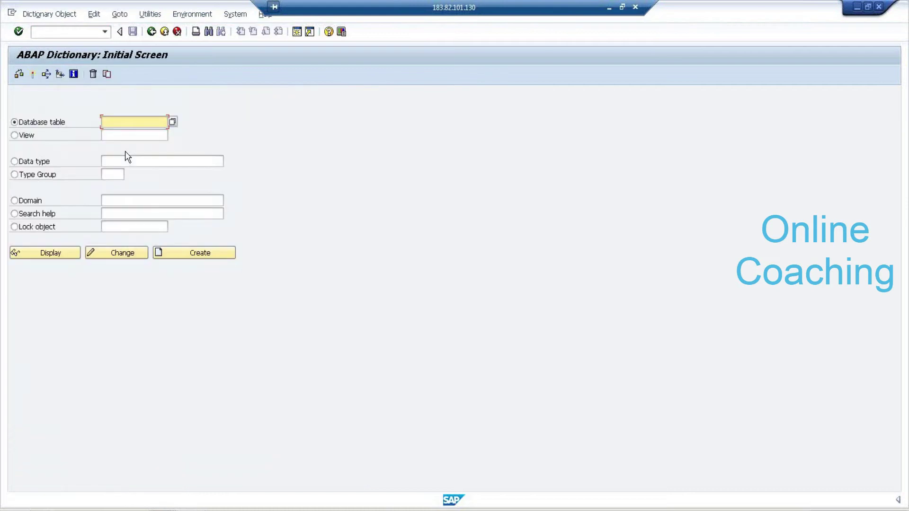
pyautogui.write('Z')
pyautogui.write('NA1')
pyautogui.hotkey('shift', 'Home')
pyautogui.click(66, 253)
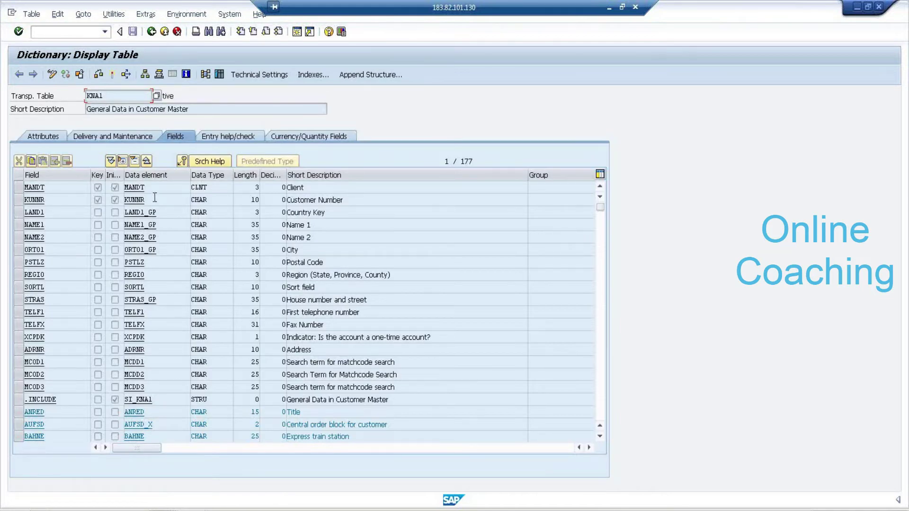
# Inspect the MANDT (Client) and KUNNR (Customer Number) key fields of KNA1
pyautogui.click(98, 188)
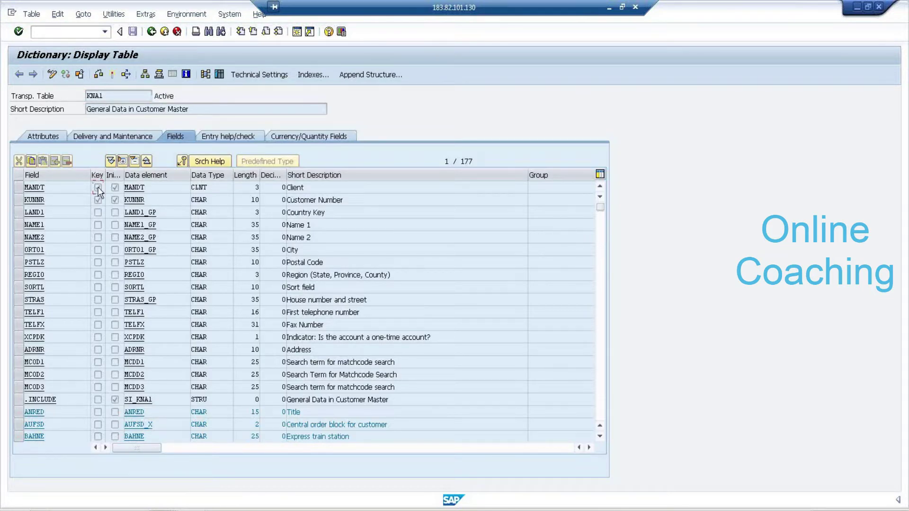
pyautogui.click(149, 187)
pyautogui.click(312, 187)
pyautogui.click(98, 200)
pyautogui.moveTo(348, 200); pyautogui.dragTo(281, 200)
pyautogui.hotkey('alt', 'Tab')
# Add an indented 'PRIMARY KEY IS - KUNNR' note under 0CUSTOMER_ATTR
pyautogui.click(494, 143)
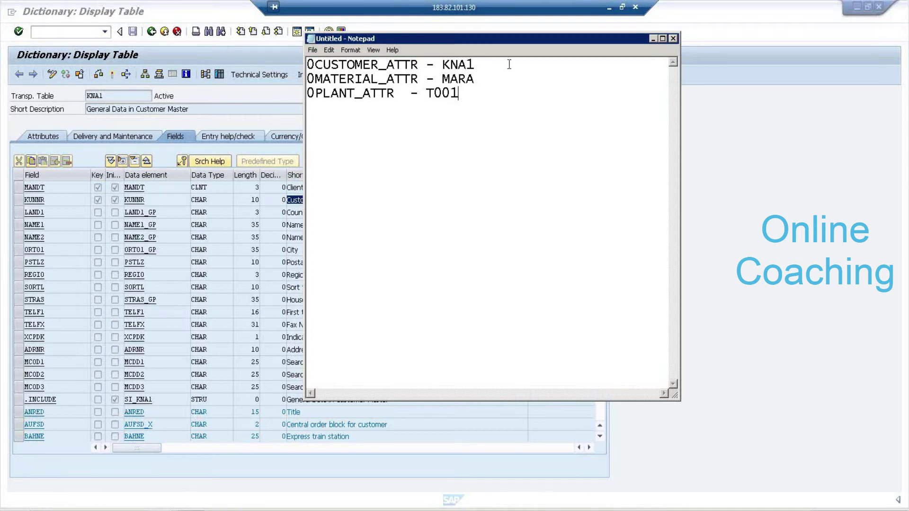
pyautogui.click(474, 63)
pyautogui.press('Return')
pyautogui.press('Return')
pyautogui.press('Return')
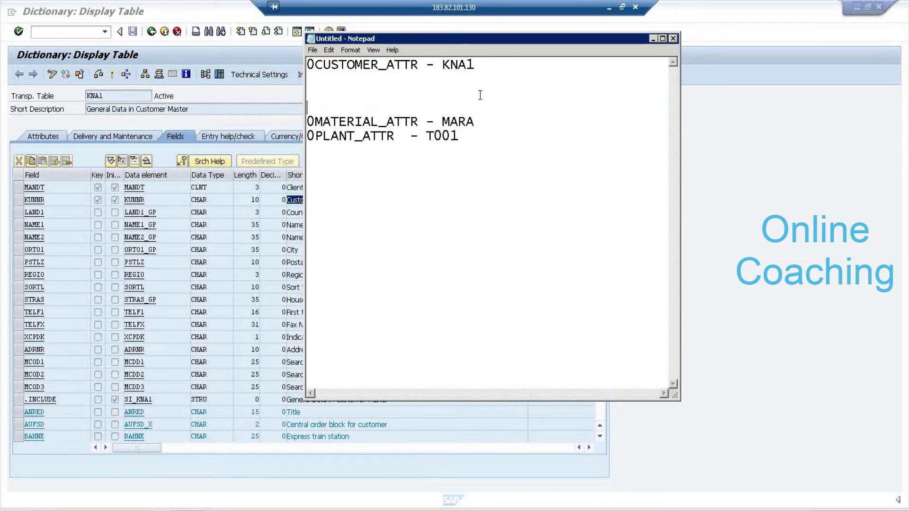
pyautogui.press('Tab')
pyautogui.write('PRIMARY ')
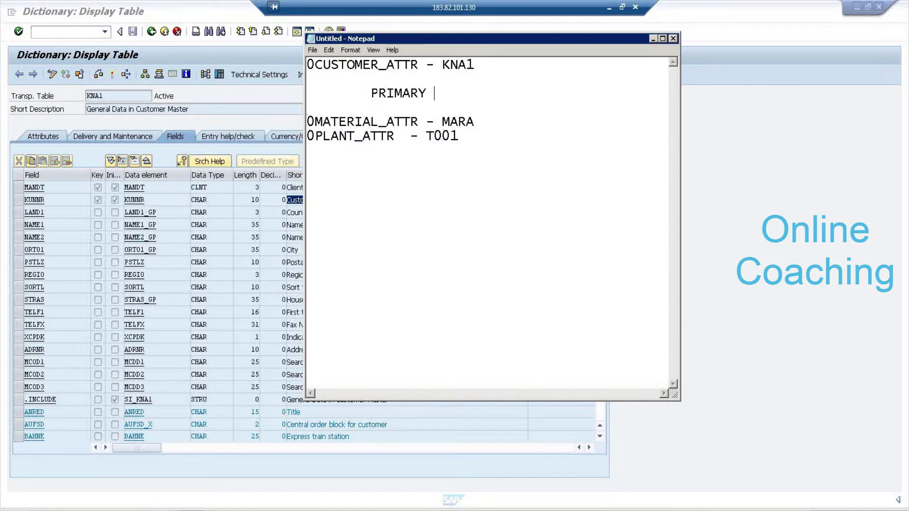
pyautogui.write('KEY IS - KUNNR')
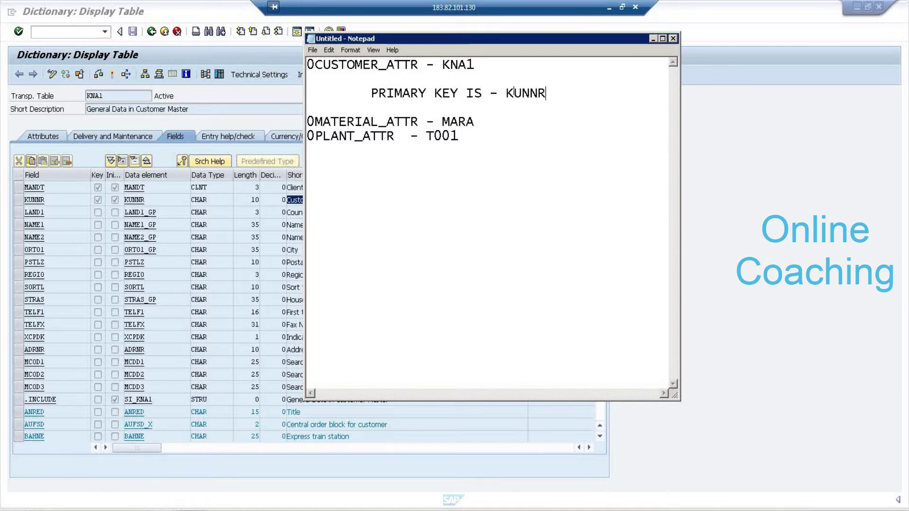
pyautogui.press('Return')
# Add a 'BW SIDE - 0CUROMER' line and prefix the key note with 'ECC'
pyautogui.write('B')
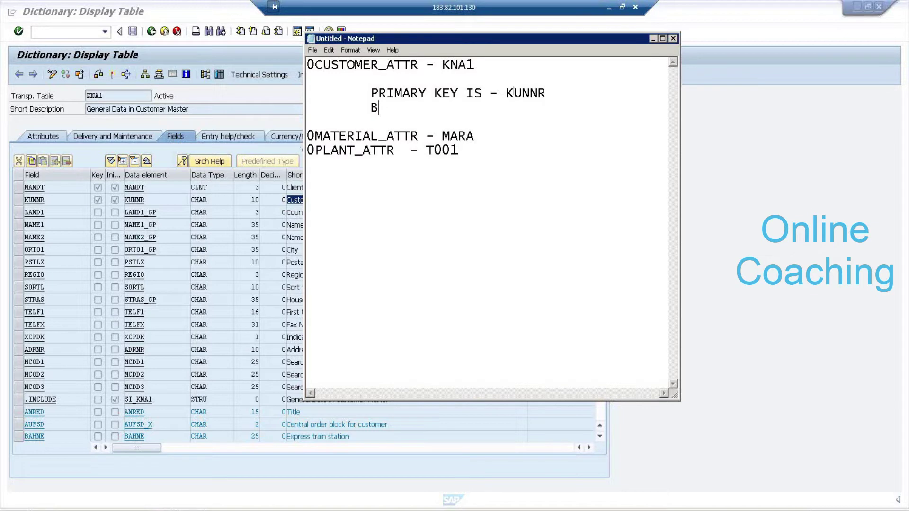
pyautogui.write('W SIDE')
pyautogui.click(370, 93)
pyautogui.write('E')
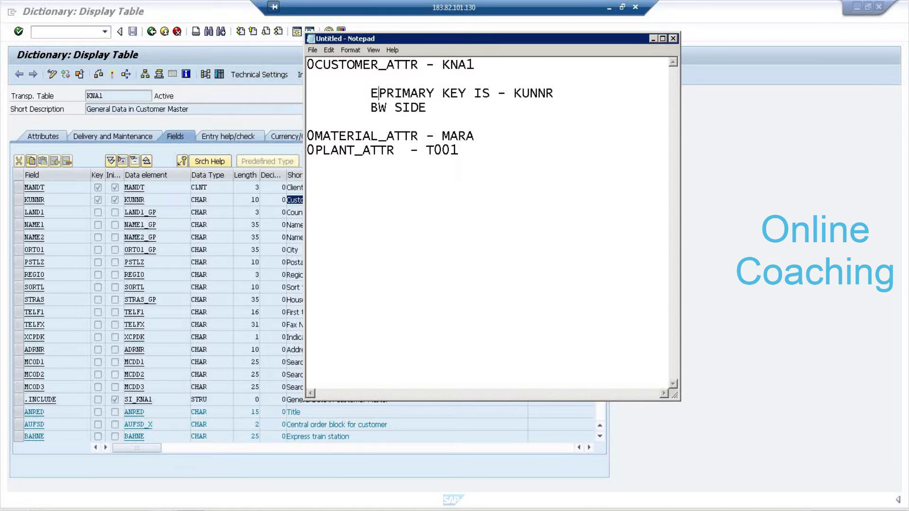
pyautogui.write('CC')
pyautogui.click(459, 105)
pyautogui.write('-')
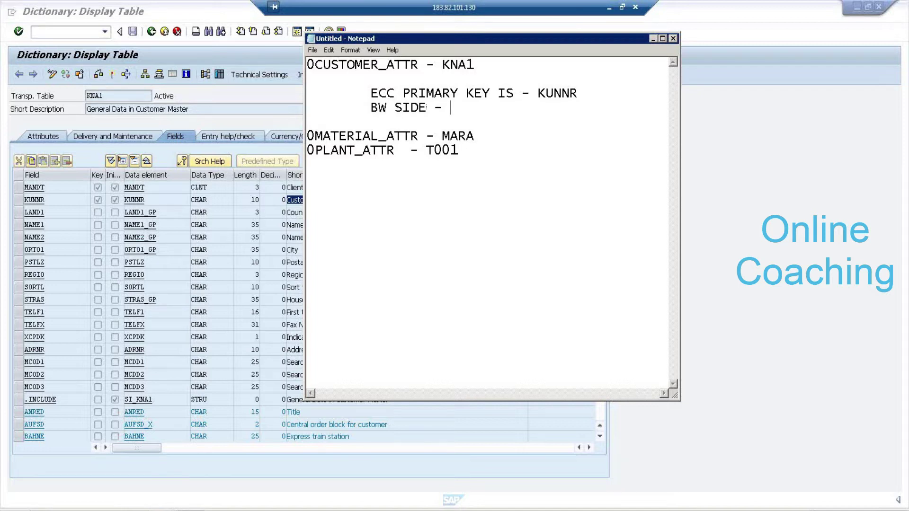
pyautogui.click(582, 96)
pyautogui.click(450, 114)
pyautogui.write('0CUROMER')
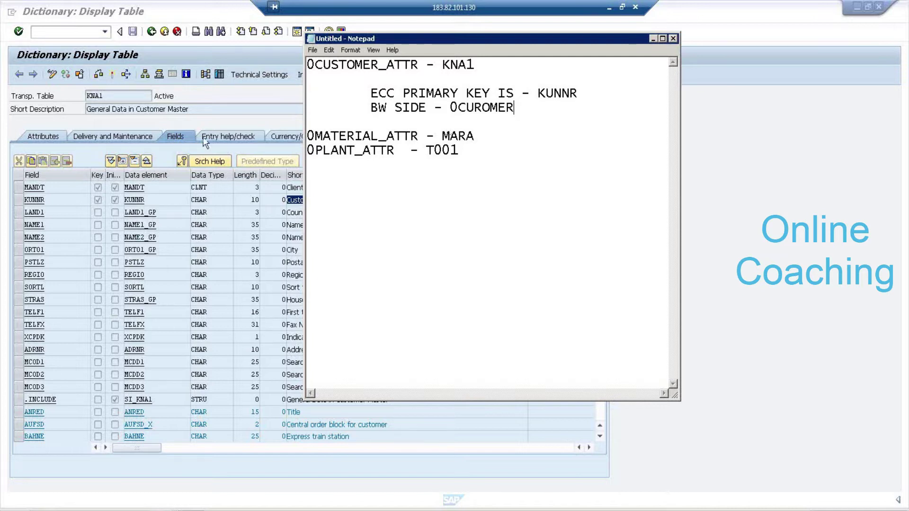
pyautogui.click(229, 126)
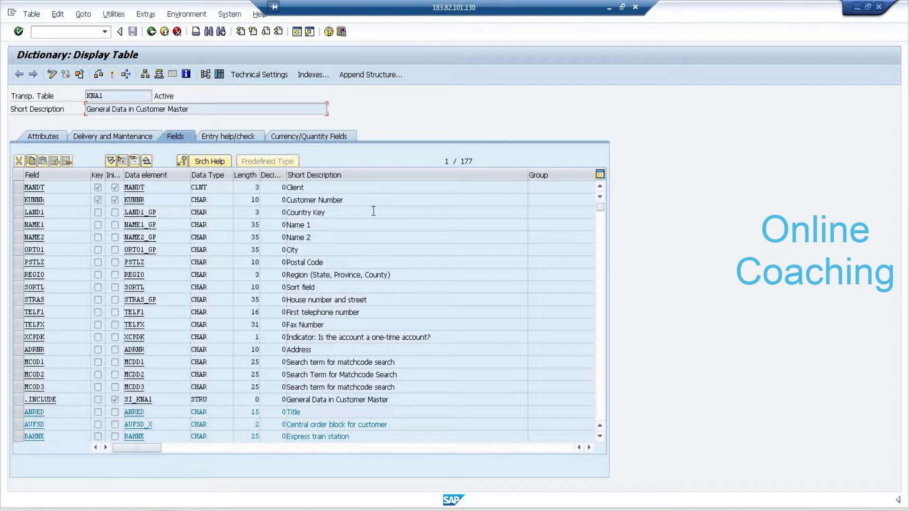
# Run an RSA3 test extraction of 0CUSTOMER_ATTR, which selects 1,000 records
pyautogui.click(85, 32)
pyautogui.write('/NRSA3')
pyautogui.press('Return')
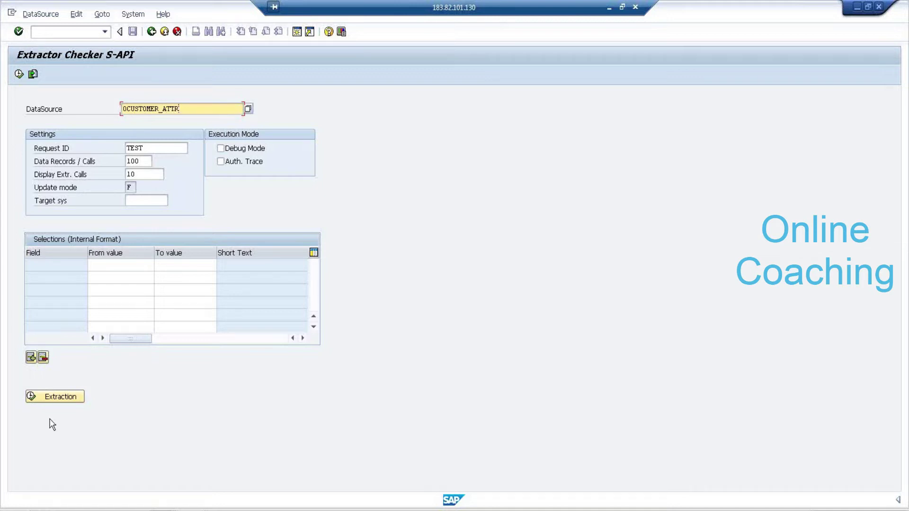
pyautogui.click(43, 396)
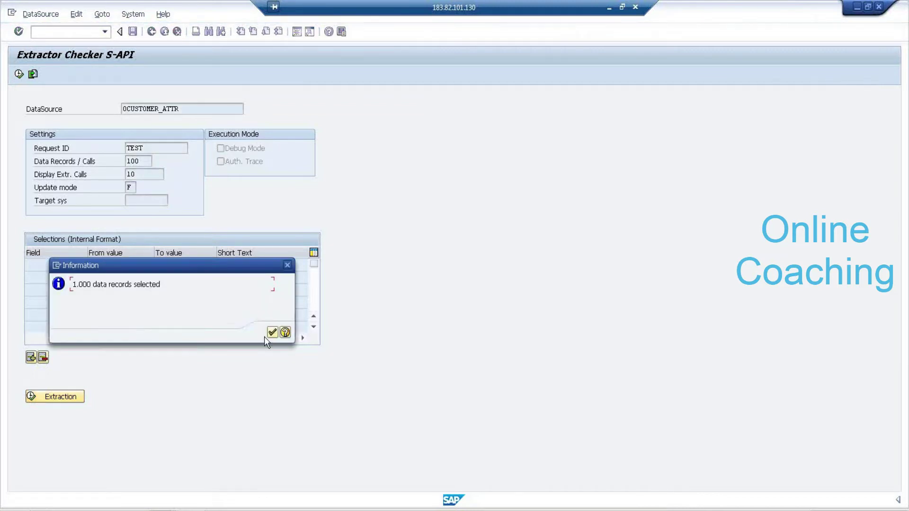
pyautogui.click(273, 333)
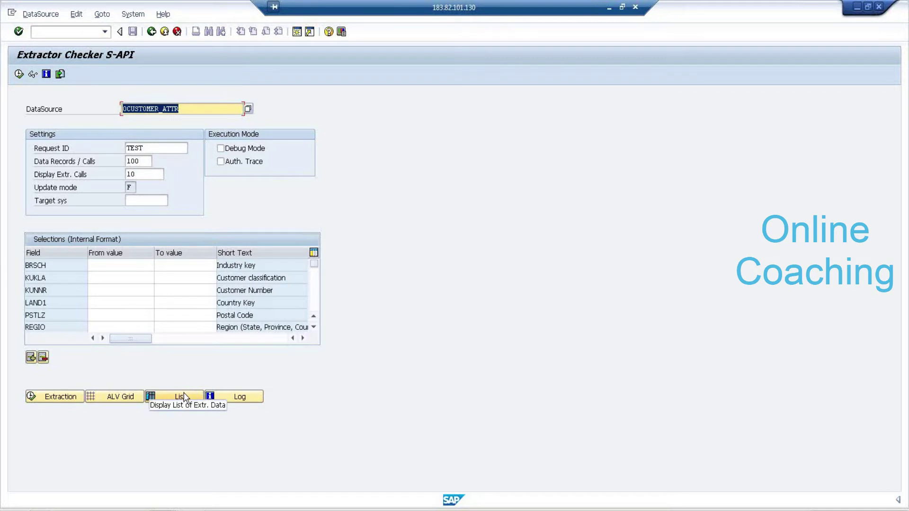
# Review the first data package's customer records, then return to the extractor checker
pyautogui.click(184, 397)
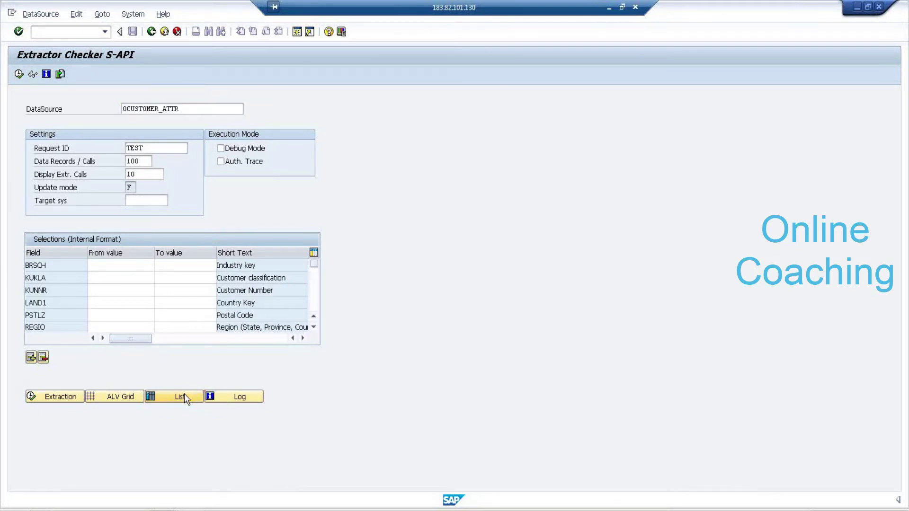
pyautogui.doubleClick(36, 155)
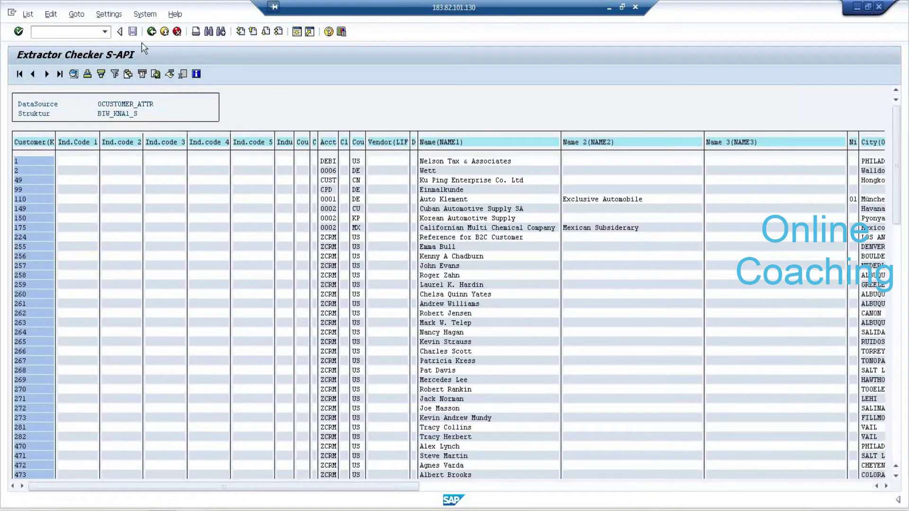
pyautogui.click(453, 161)
pyautogui.click(346, 161)
pyautogui.scroll(-1, 459, 397)
pyautogui.scroll(-12, 458, 398)
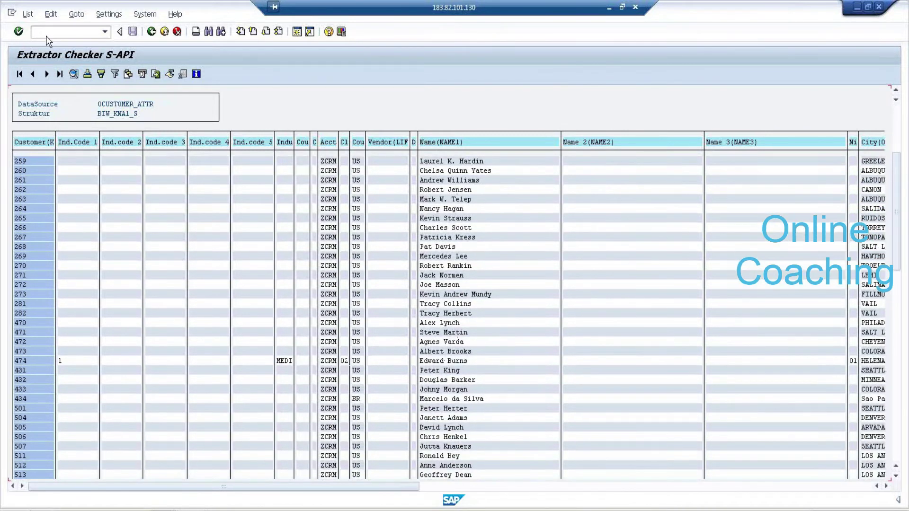
pyautogui.click(152, 32)
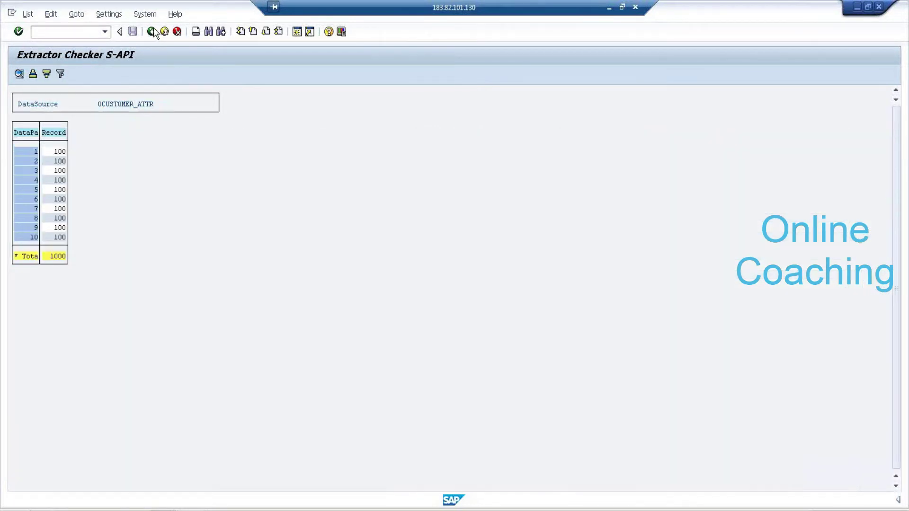
pyautogui.click(152, 33)
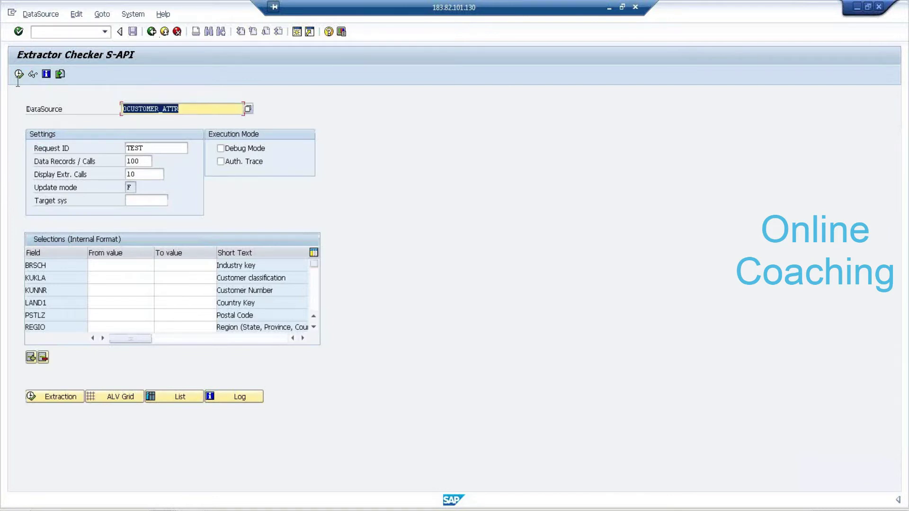
# Test-extract 0MATERIAL_ATTR and inspect the first of its ten 100-record packages
pyautogui.write('0M')
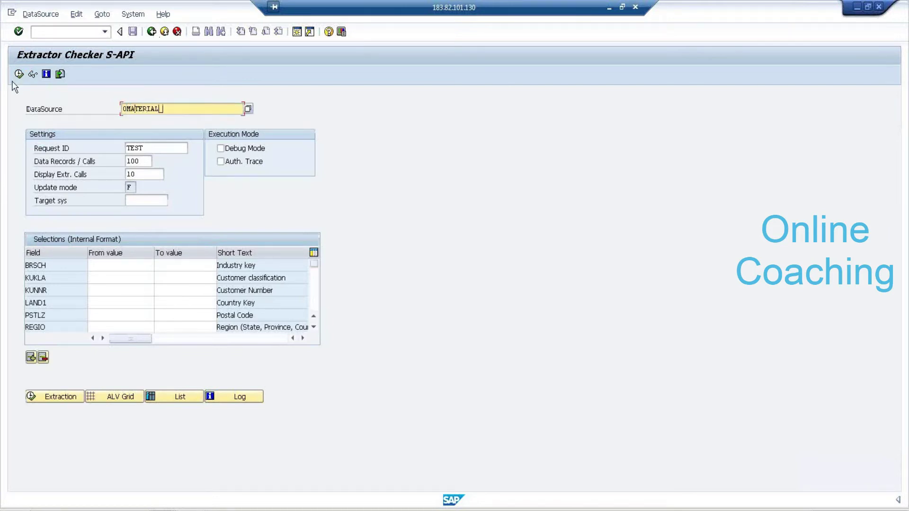
pyautogui.write('ATERIAL_ATTR')
pyautogui.press('Return')
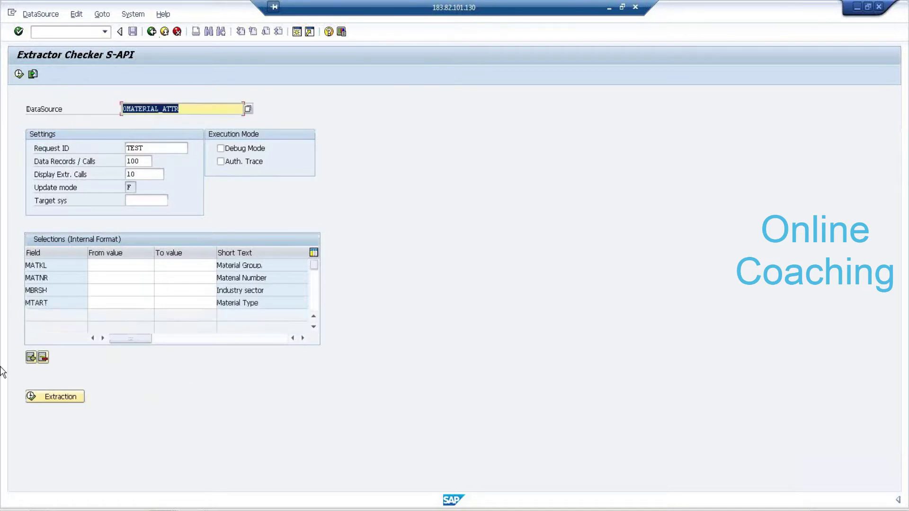
pyautogui.click(71, 399)
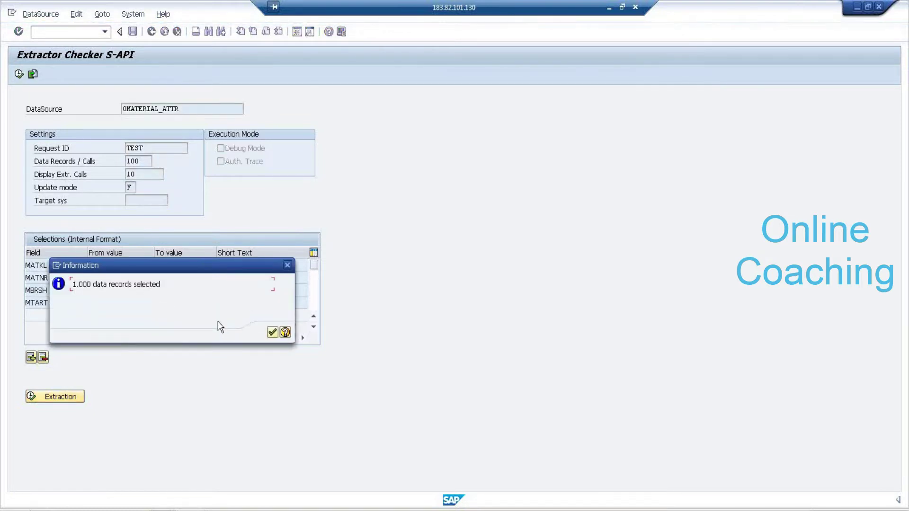
pyautogui.click(272, 333)
pyautogui.click(173, 396)
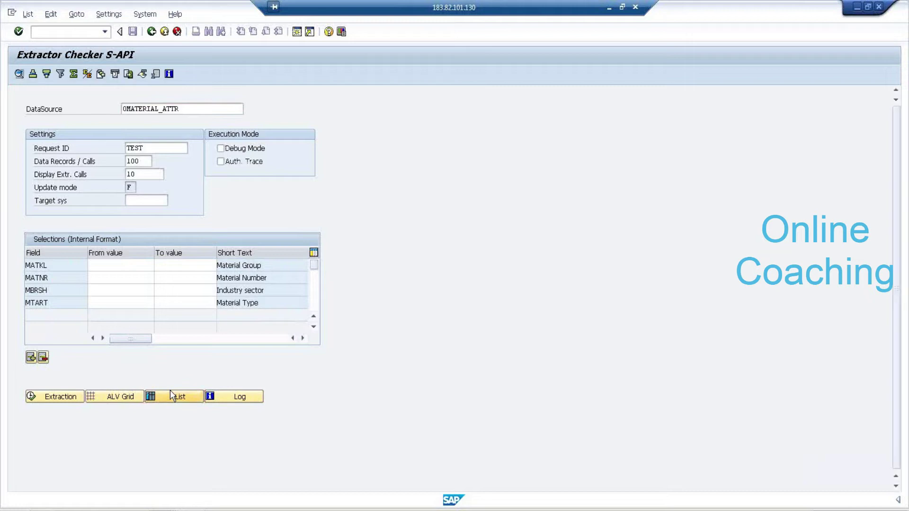
pyautogui.doubleClick(54, 155)
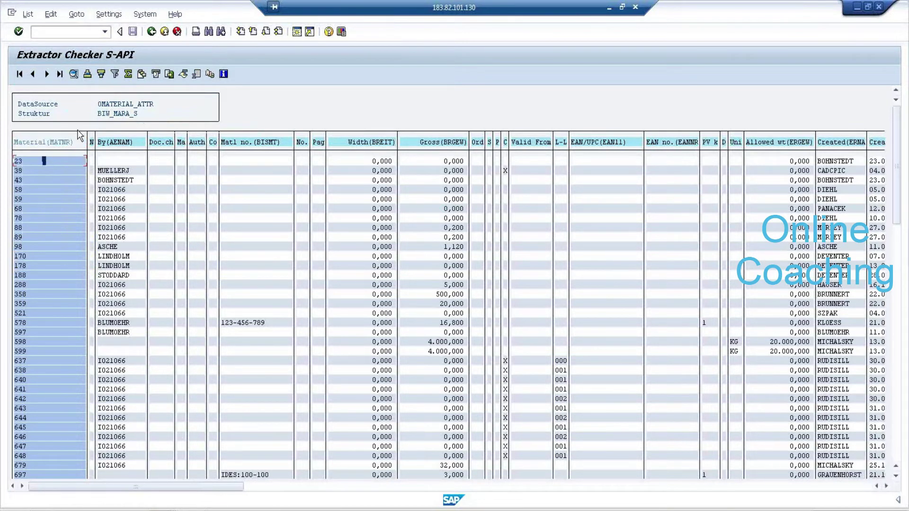
pyautogui.click(152, 31)
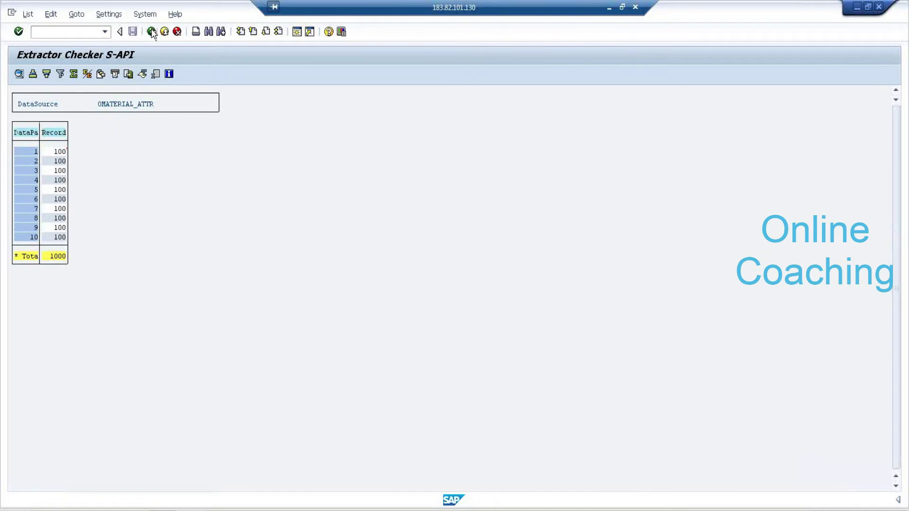
# Test-extract 0PLANT_ATTR and inspect its 229 plant records in package detail
pyautogui.click(151, 31)
pyautogui.write('0PLANT_ATTR')
pyautogui.press('Return')
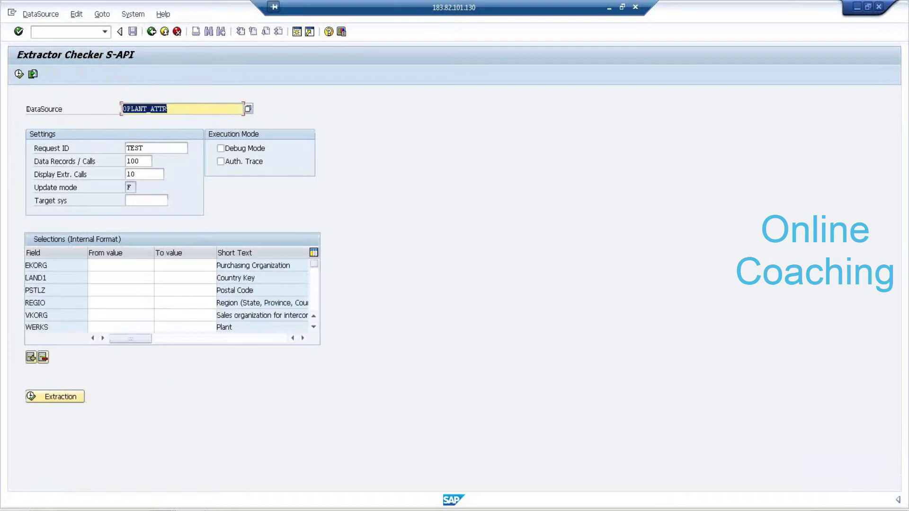
pyautogui.click(59, 396)
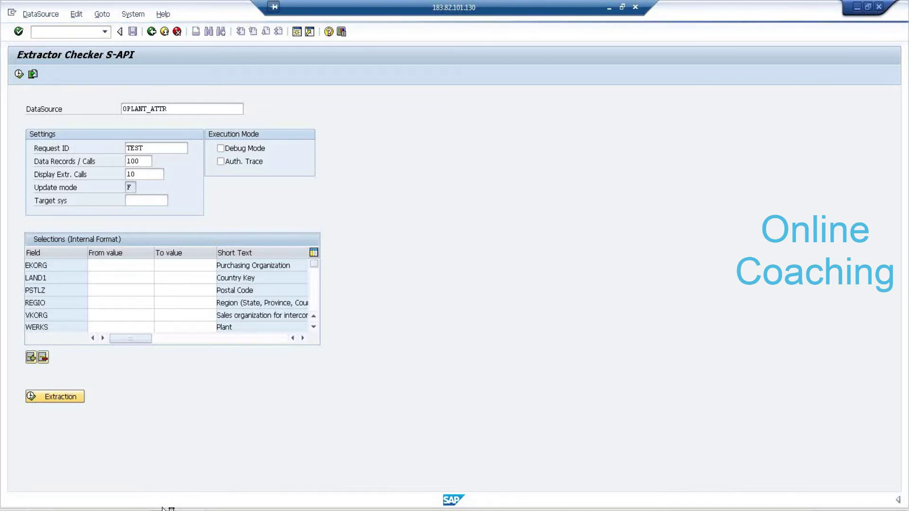
pyautogui.click(157, 510)
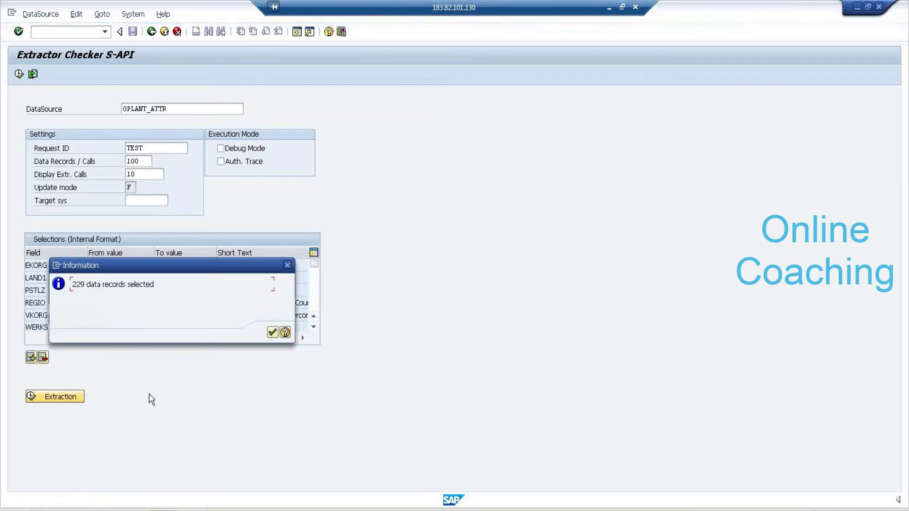
pyautogui.click(273, 332)
pyautogui.click(180, 396)
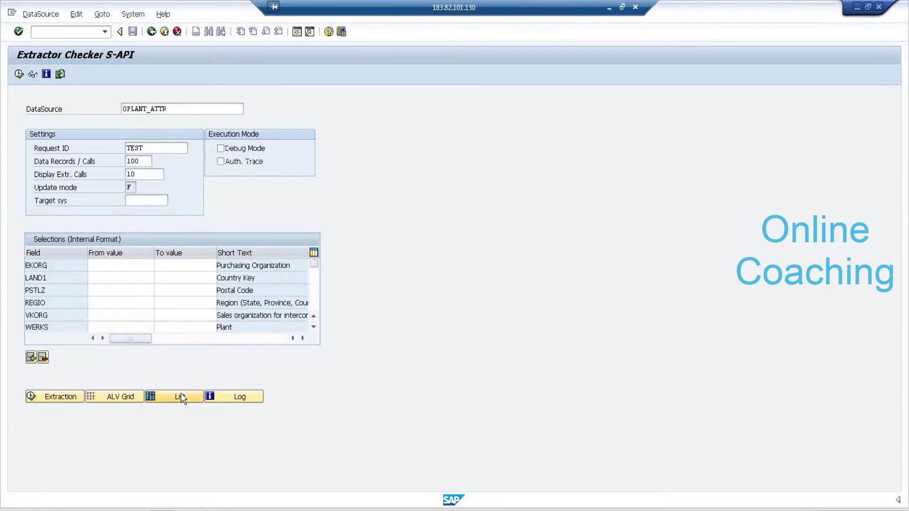
pyautogui.doubleClick(34, 153)
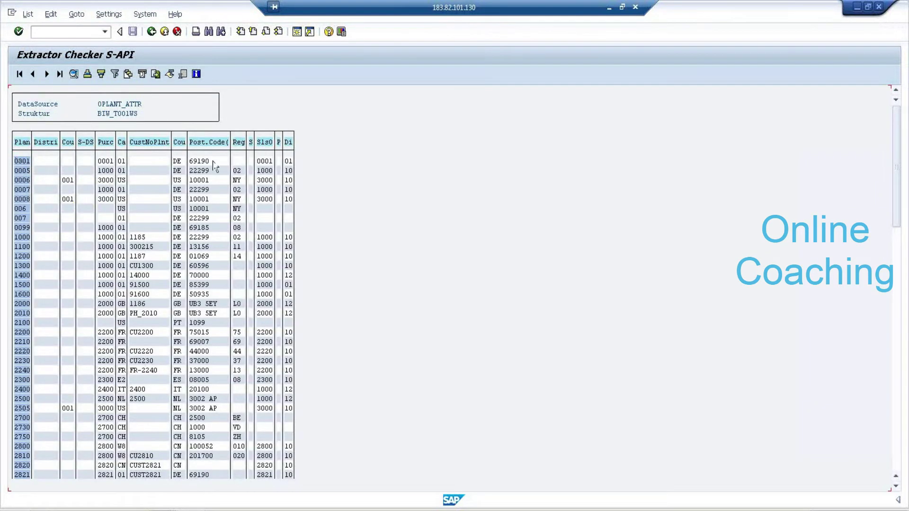
# Return from the package details to the Easy Access main menu
pyautogui.click(151, 32)
pyautogui.click(152, 31)
pyautogui.click(151, 31)
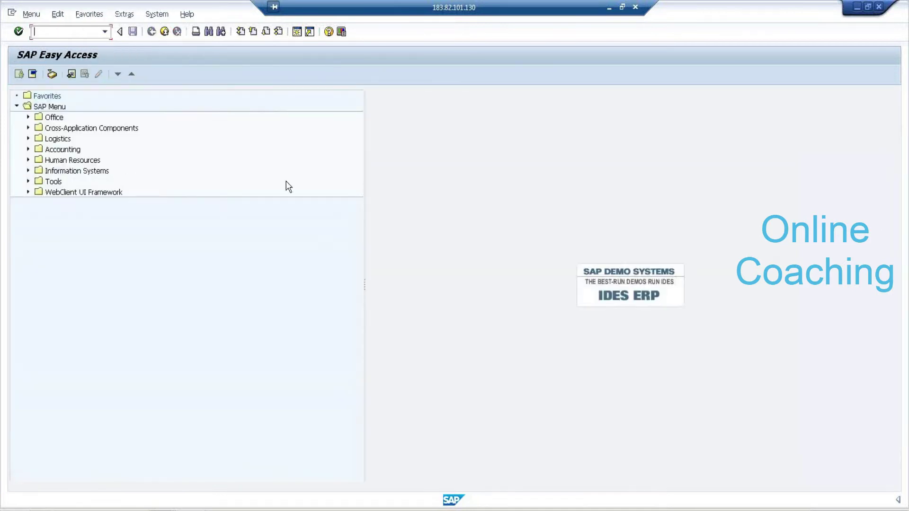
# Clear away the Easy Access, Notepad and DataSource installation windows and switch to the EH6 session
pyautogui.click(857, 7)
pyautogui.click(652, 41)
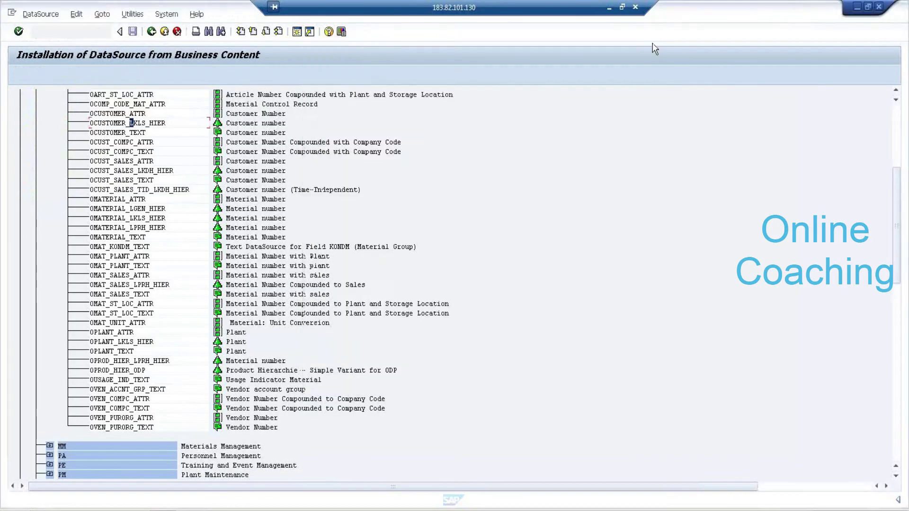
pyautogui.click(878, 7)
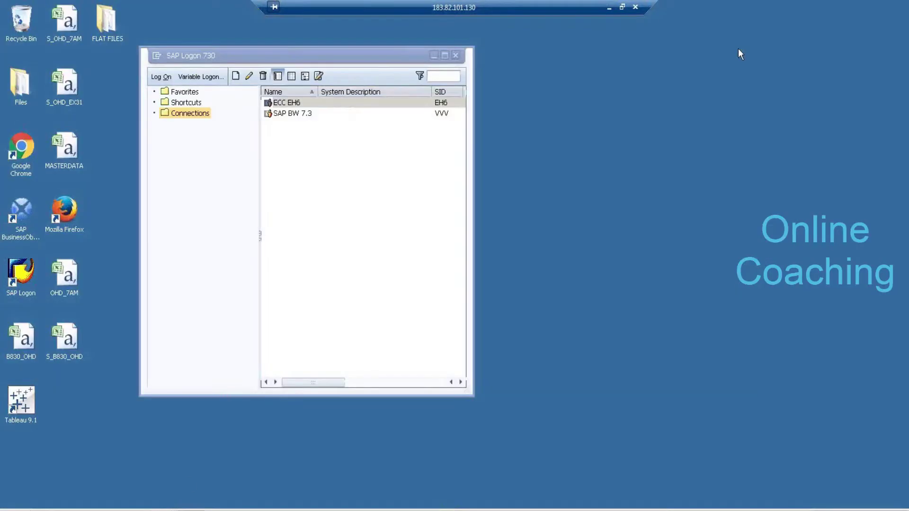
pyautogui.click(156, 510)
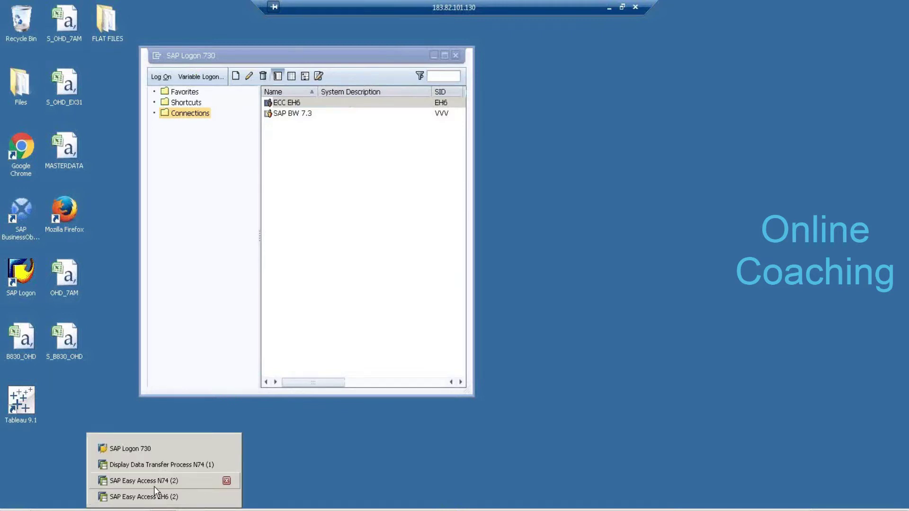
pyautogui.click(156, 497)
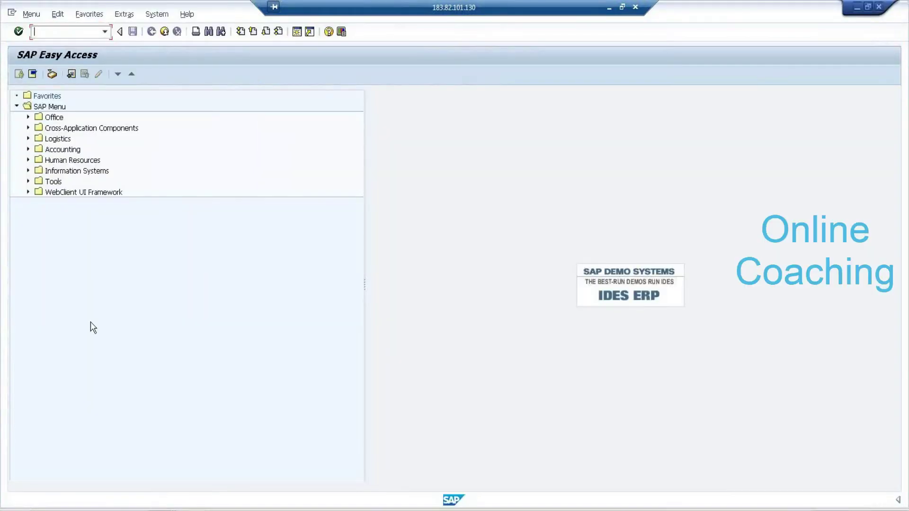
# Run RSA14 from recent transactions, declining the modeling documentation offer
pyautogui.click(104, 32)
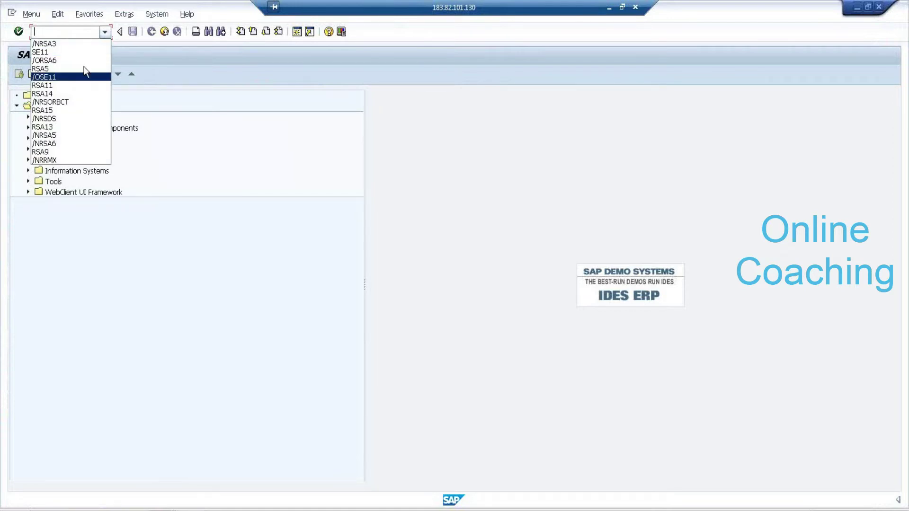
pyautogui.click(82, 94)
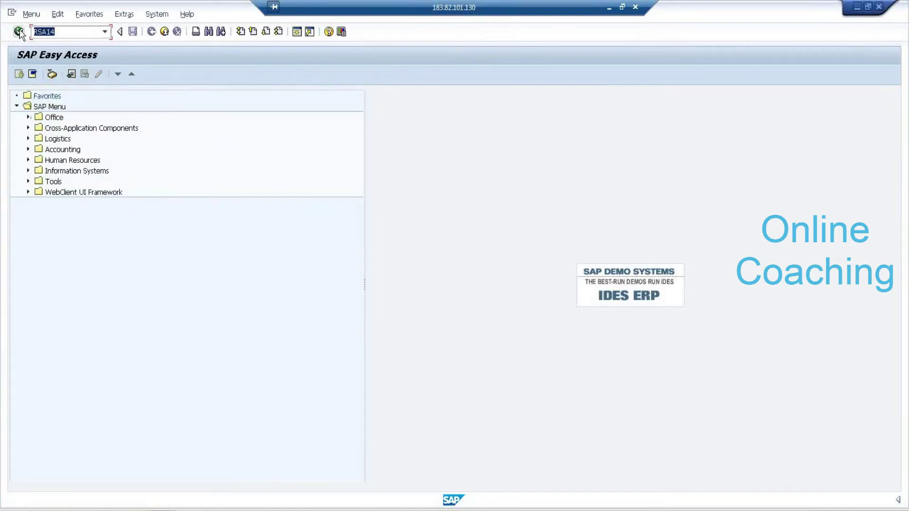
pyautogui.click(19, 32)
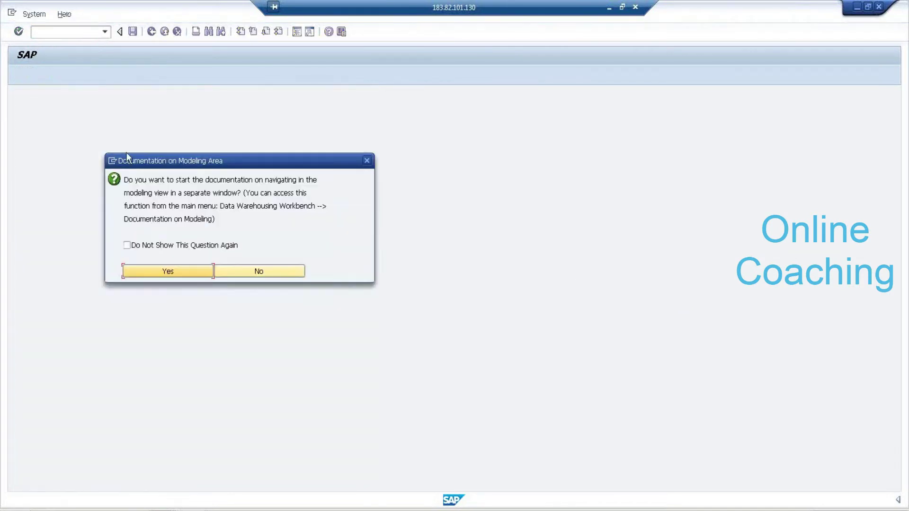
pyautogui.click(167, 269)
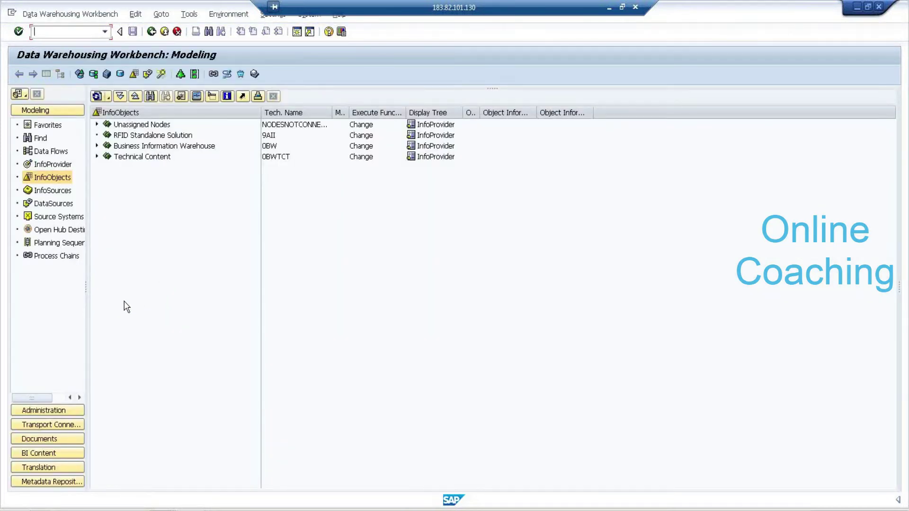
# Log off the Workbench session, leaving SAP Logon showing
pyautogui.click(879, 7)
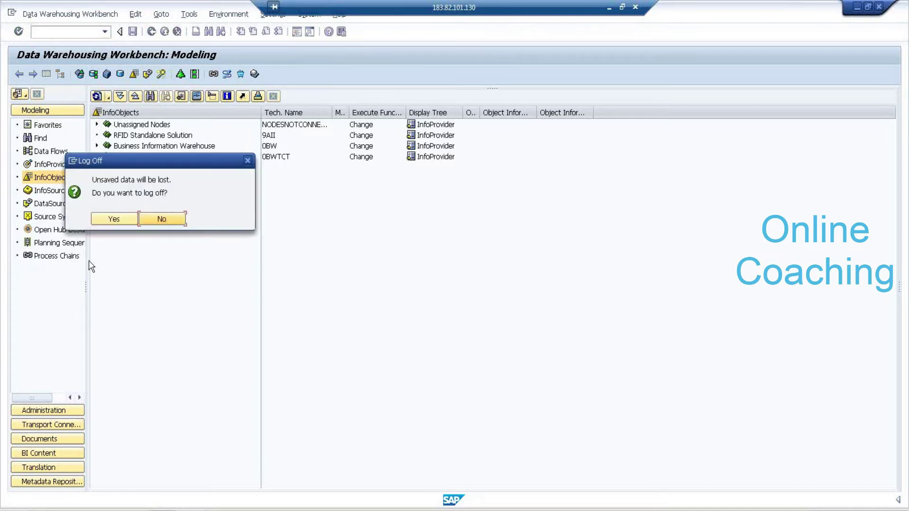
pyautogui.click(116, 219)
pyautogui.click(163, 510)
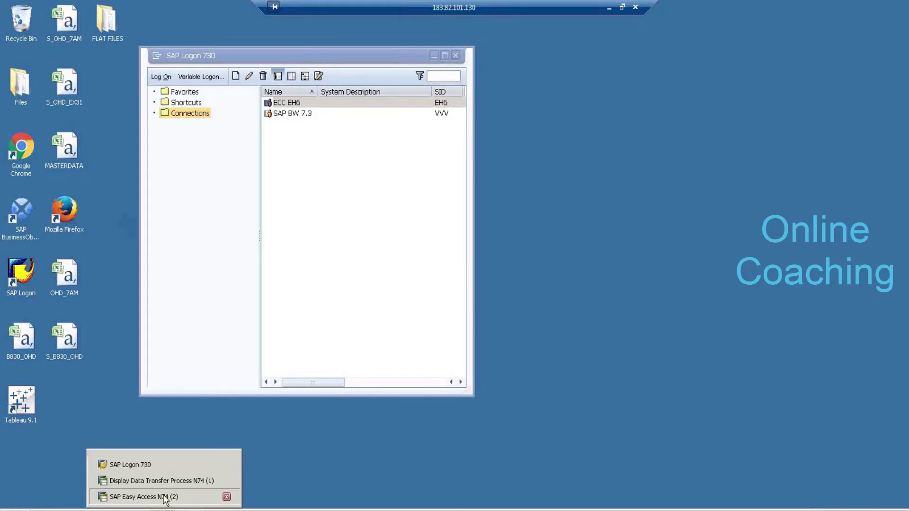
# Open the Data Warehousing Workbench modeling view in the N74 session
pyautogui.click(165, 498)
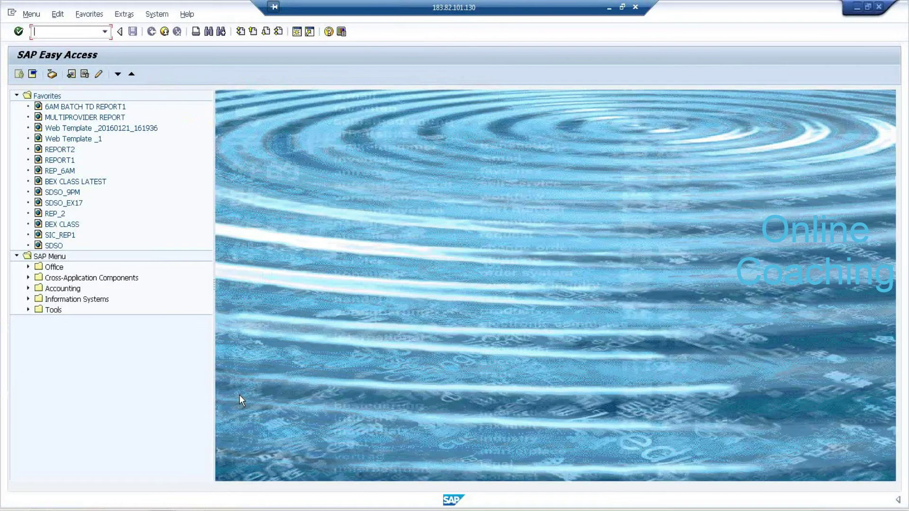
pyautogui.click(104, 32)
pyautogui.click(79, 30)
pyautogui.press('Return')
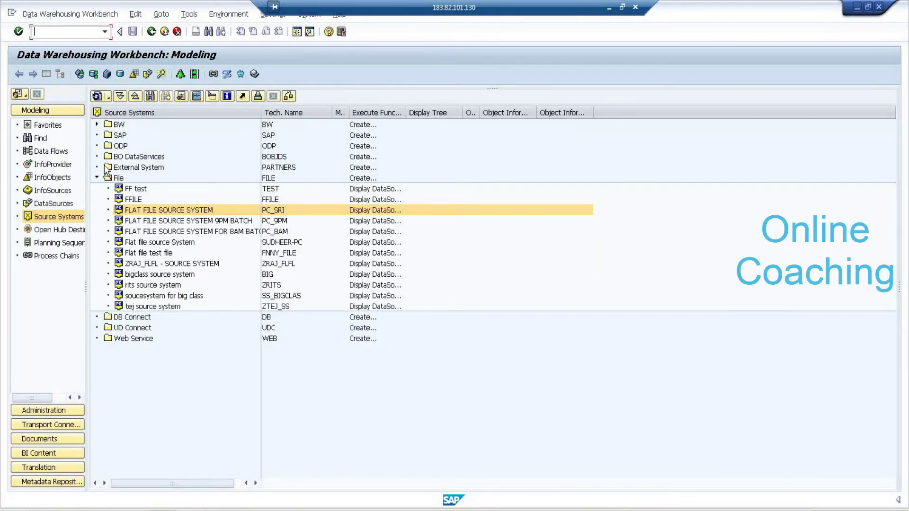
# Replicate from RFC CONNECTION under BW, accepting default background users and skipping the remote logon
pyautogui.click(96, 178)
pyautogui.click(96, 124)
pyautogui.click(177, 147)
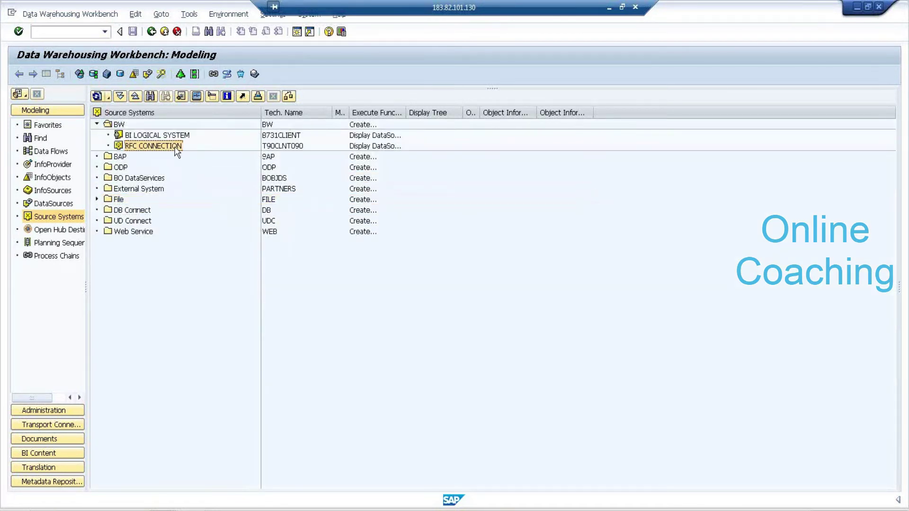
pyautogui.rightClick(176, 147)
pyautogui.click(221, 218)
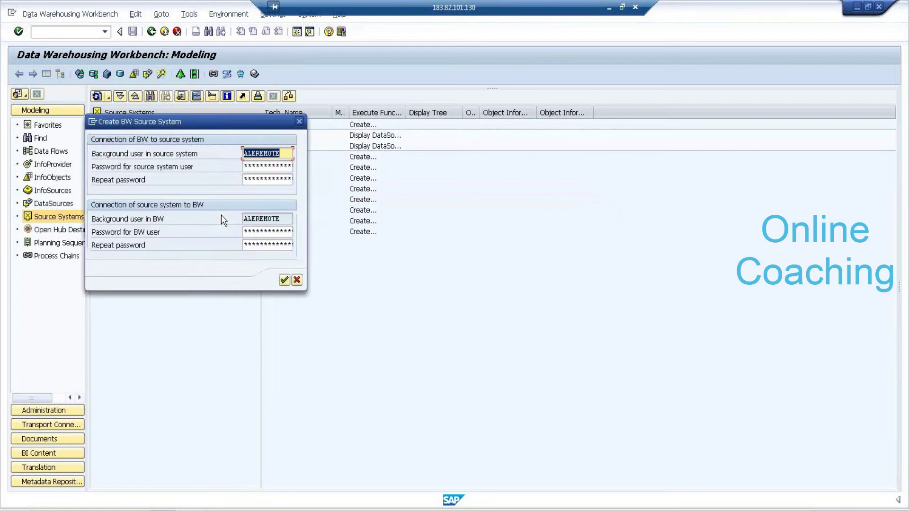
pyautogui.click(284, 280)
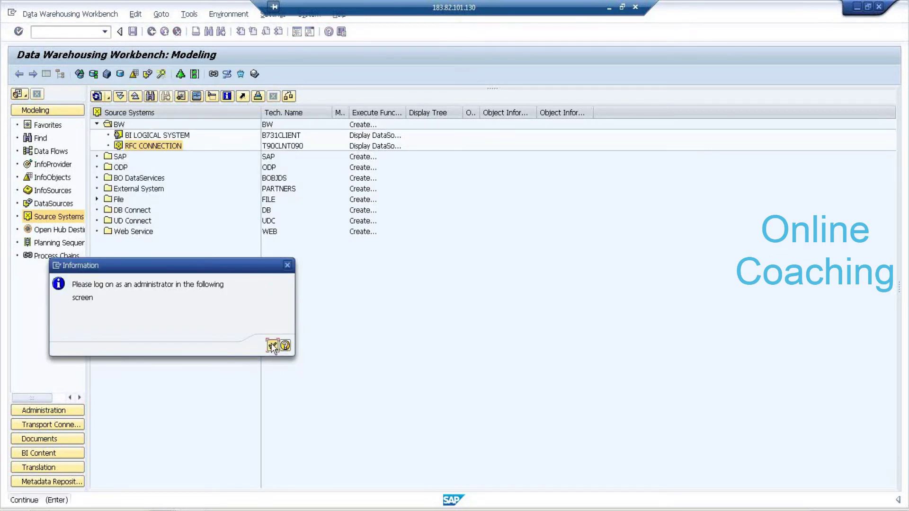
pyautogui.click(273, 345)
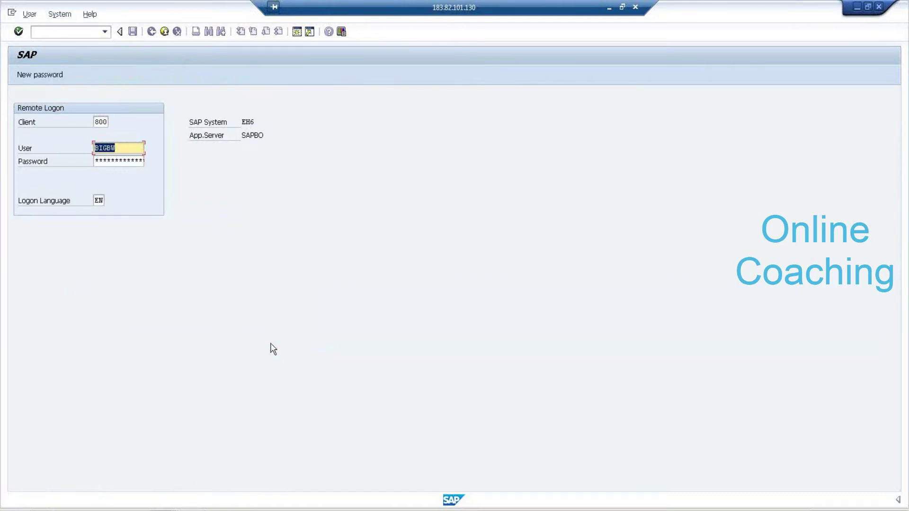
pyautogui.click(879, 6)
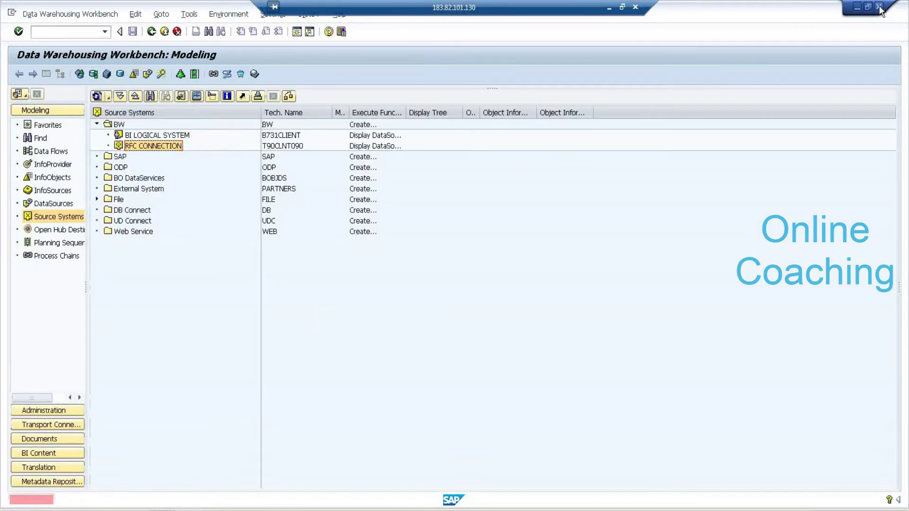
# Close the Workbench and attempt logon to SAP BW 7.3, terminating the duplicate logon
pyautogui.click(878, 5)
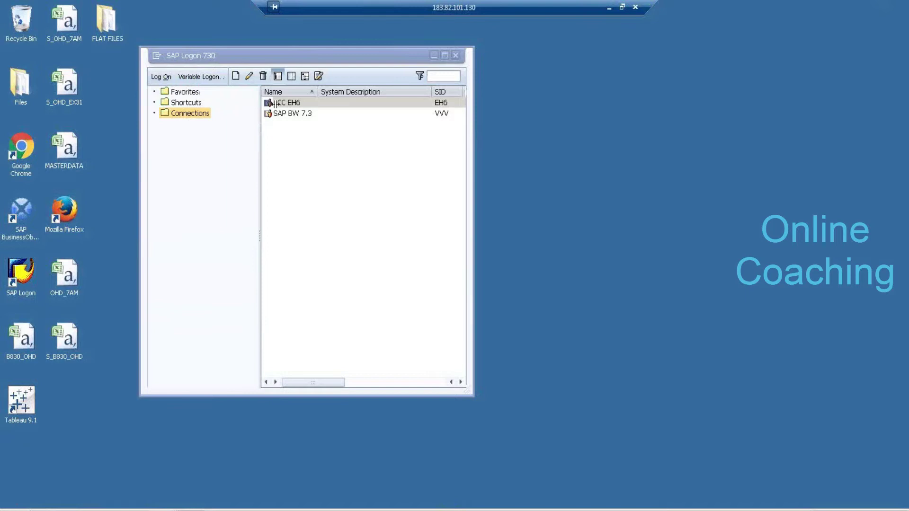
pyautogui.click(292, 115)
pyautogui.click(162, 77)
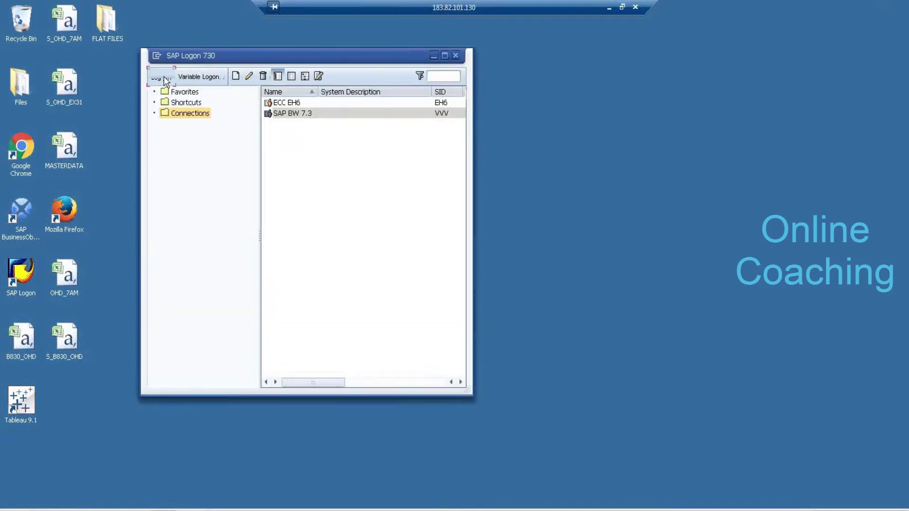
pyautogui.write('B')
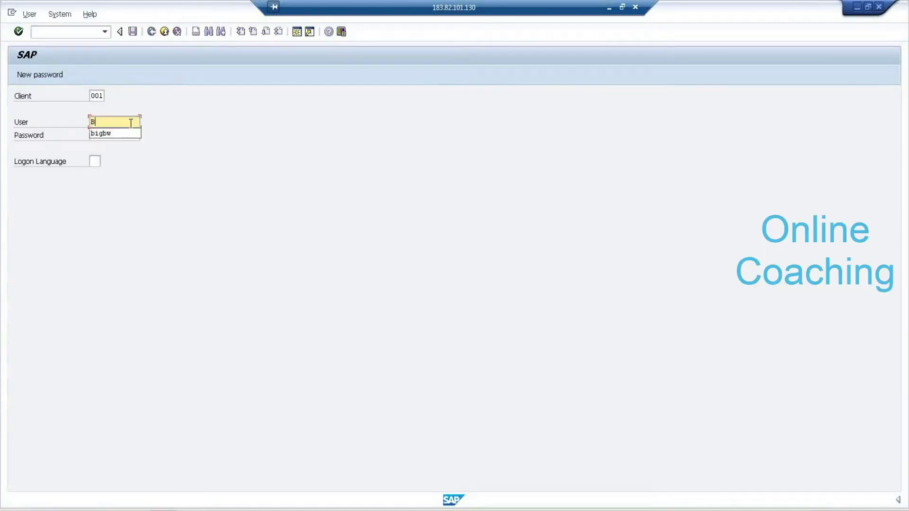
pyautogui.write('IG')
pyautogui.press('Down')
pyautogui.press('Tab')
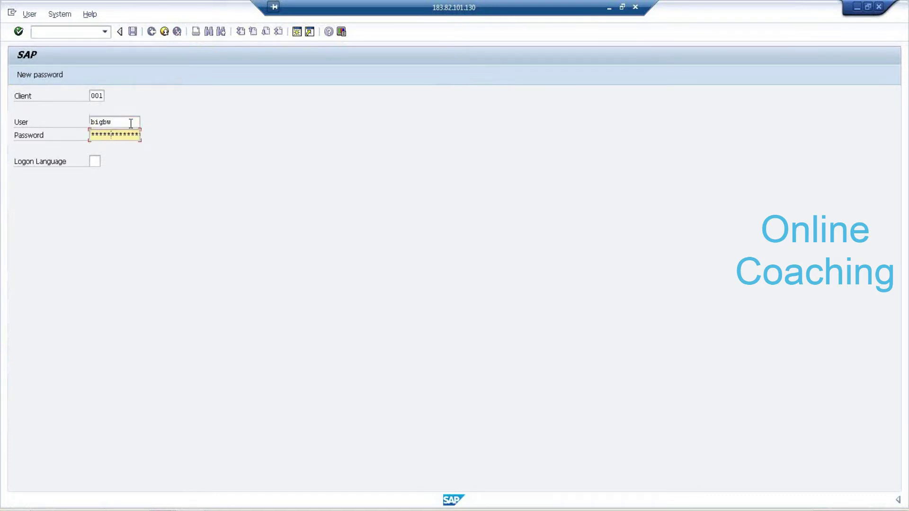
pyautogui.press('Return')
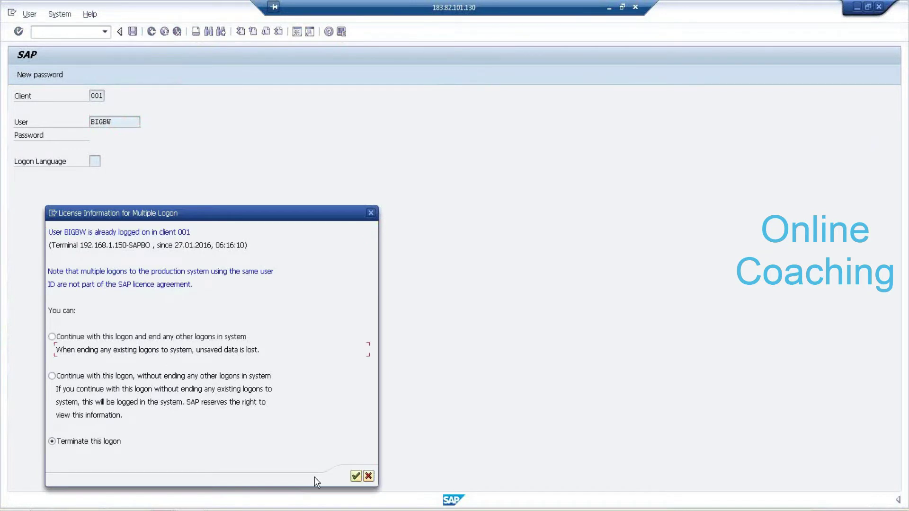
pyautogui.click(355, 476)
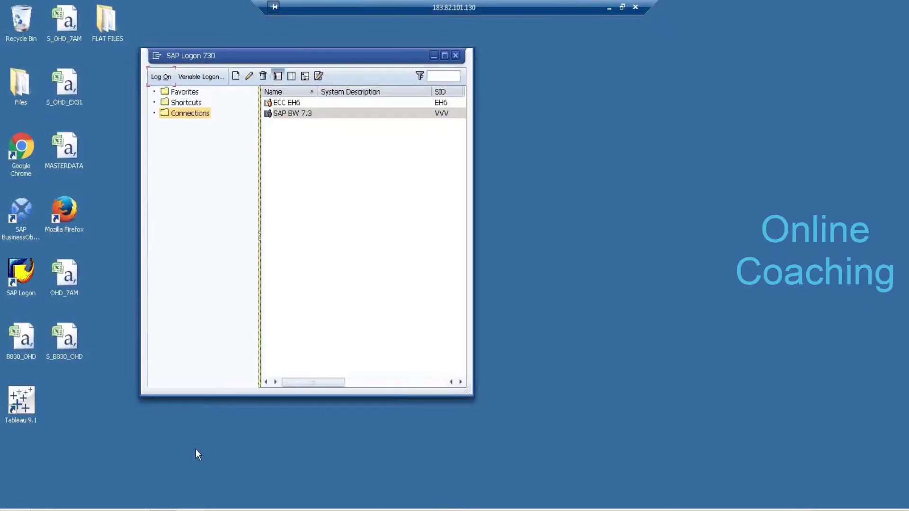
# Log on to SAP BW 7.3 client 001 again, continuing and ending the other logons
pyautogui.click(169, 508)
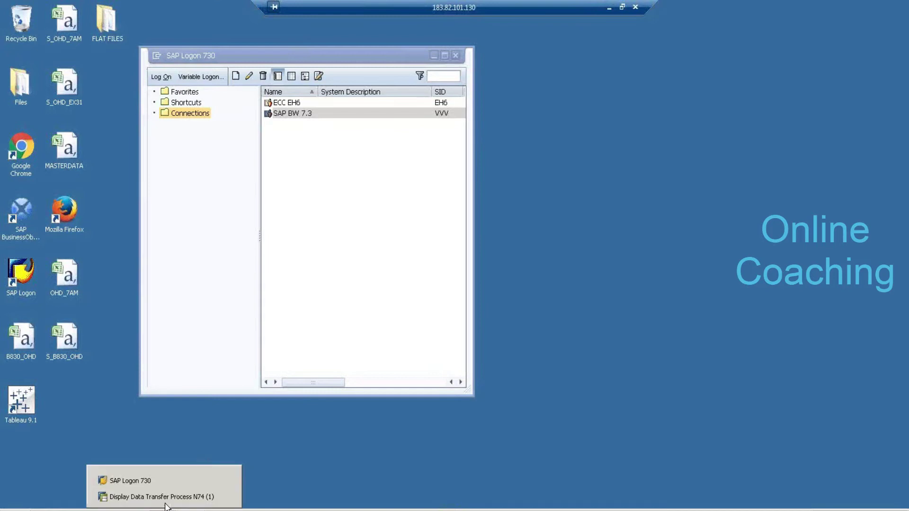
pyautogui.click(161, 78)
pyautogui.write('b')
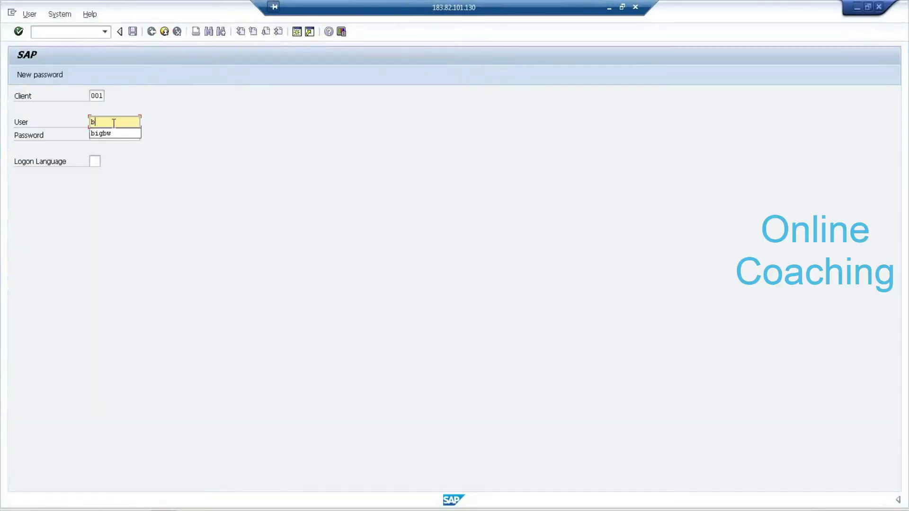
pyautogui.click(115, 134)
pyautogui.click(115, 135)
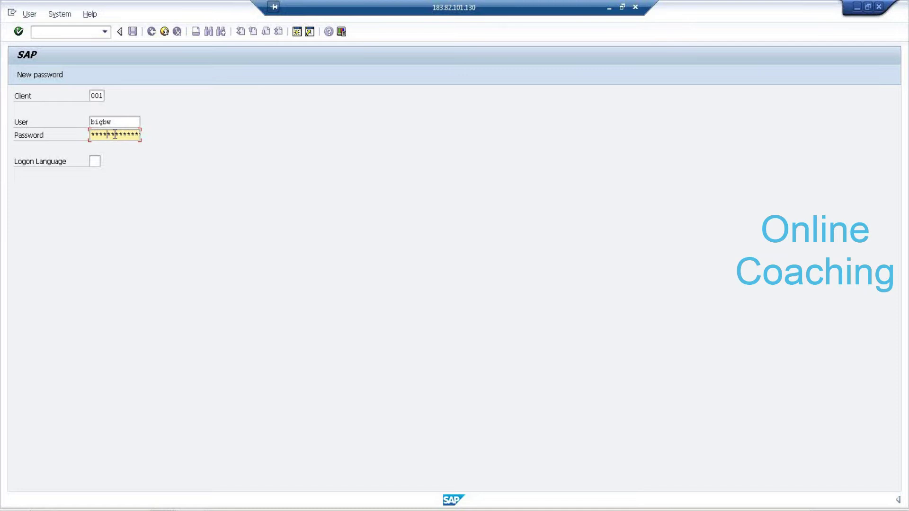
pyautogui.press('Return')
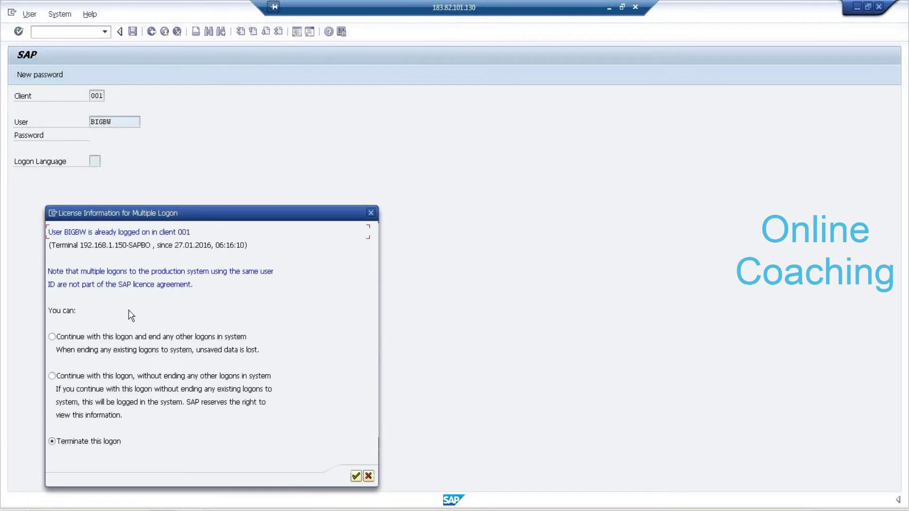
pyautogui.click(141, 337)
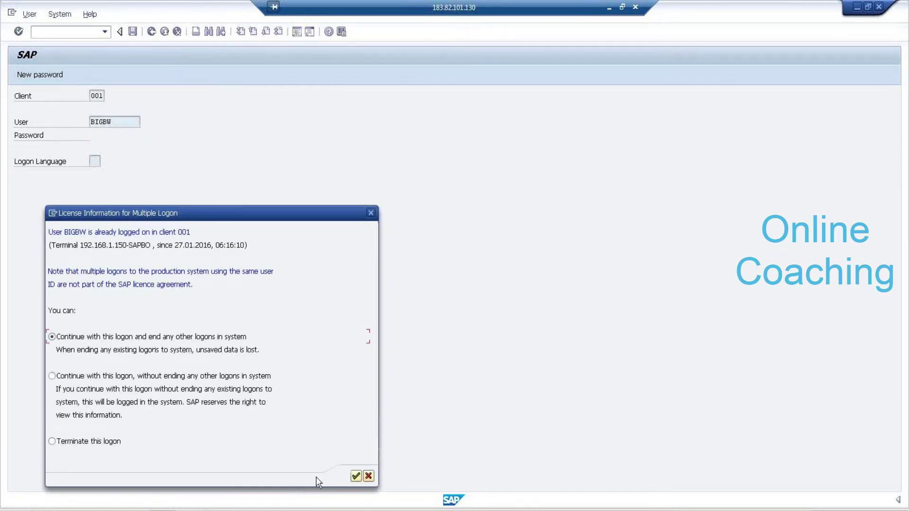
pyautogui.click(356, 476)
pyautogui.click(534, 295)
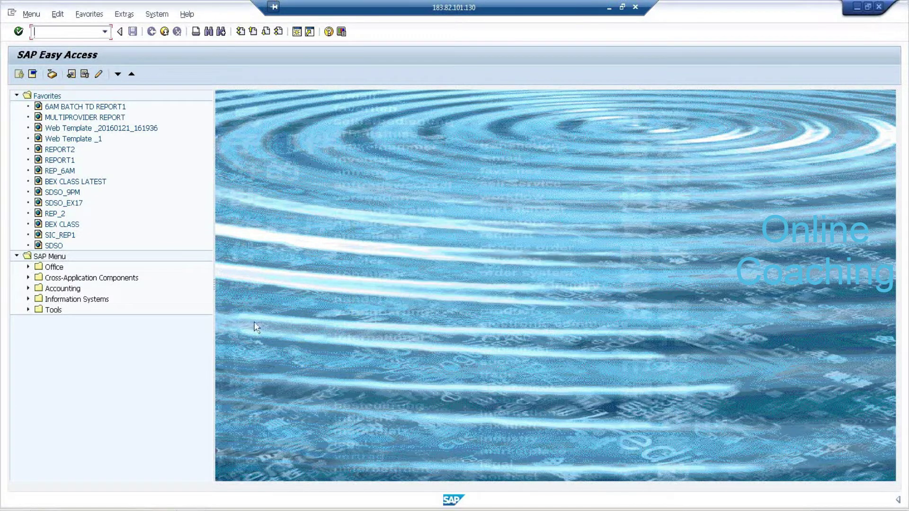
pyautogui.write('s')
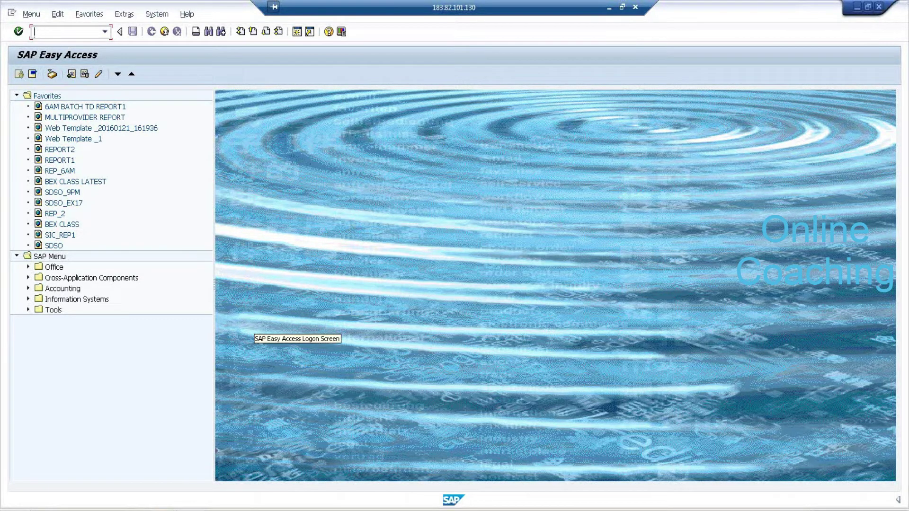
pyautogui.write('SA1')
# Run RSA1 and check RFC CONNECTION, confirming source system T90CLNT090 is OK
pyautogui.press('Return')
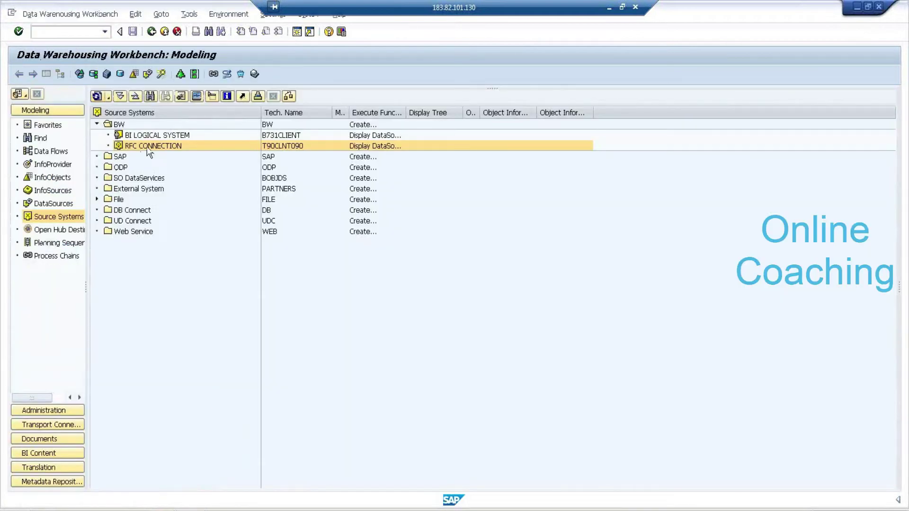
pyautogui.rightClick(151, 146)
pyautogui.click(209, 212)
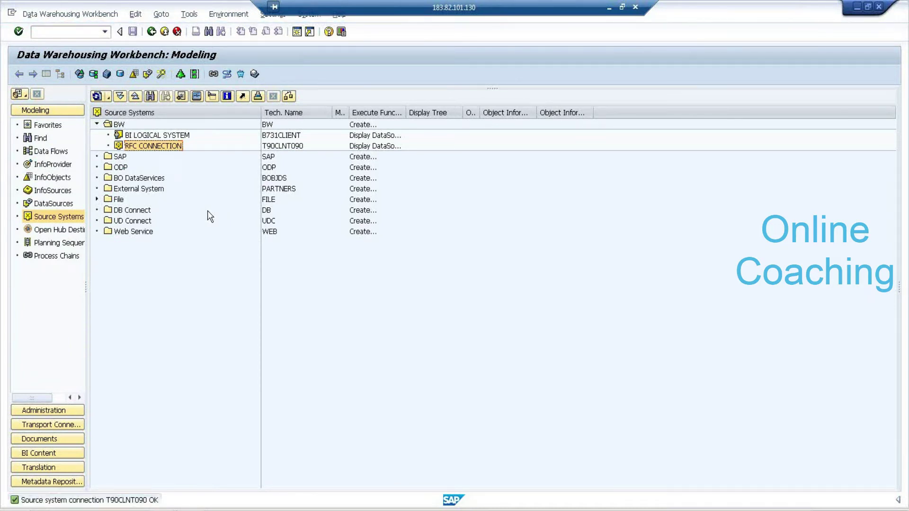
pyautogui.click(67, 31)
pyautogui.write('/NRSDS')
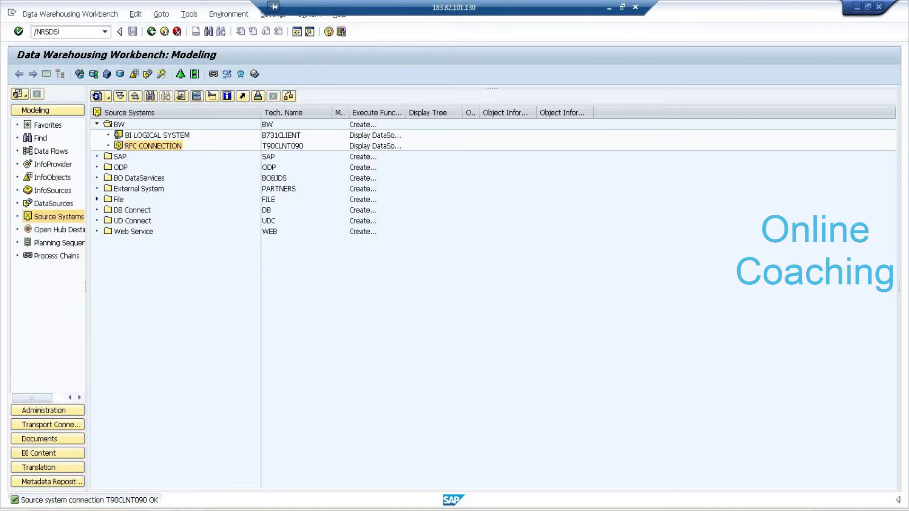
# Replicate DataSource 0CUSTOMER_ATTR from source system T90CLNT090 in the DataSource Repository
pyautogui.press('Return')
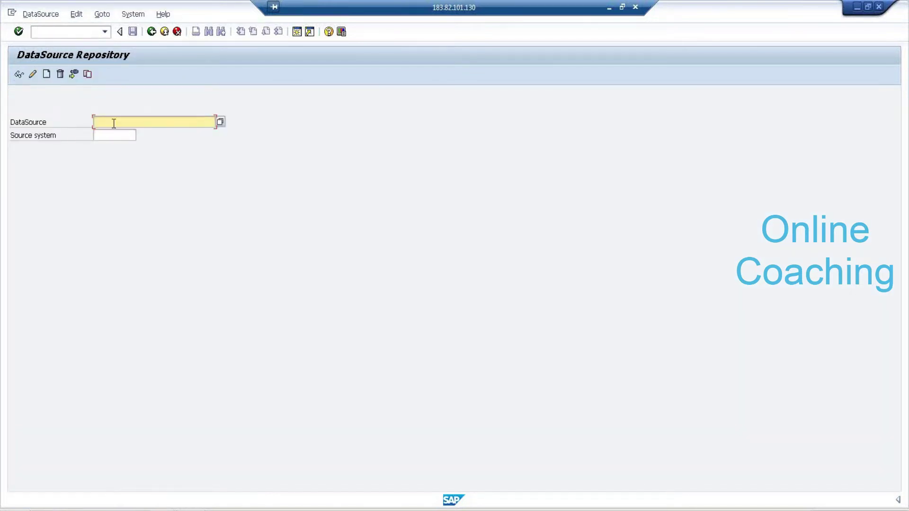
pyautogui.write('0custOMER_ATTR')
pyautogui.press('Tab')
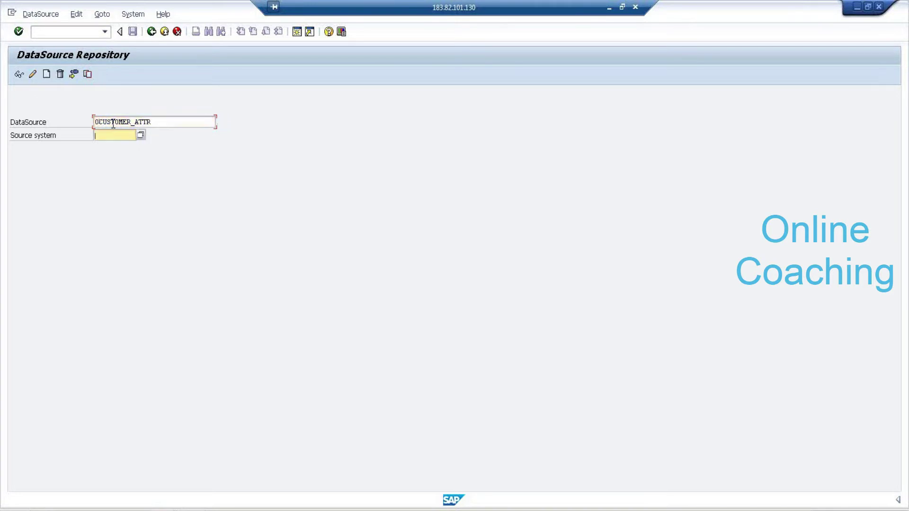
pyautogui.write('T')
pyautogui.click(121, 147)
pyautogui.click(50, 14)
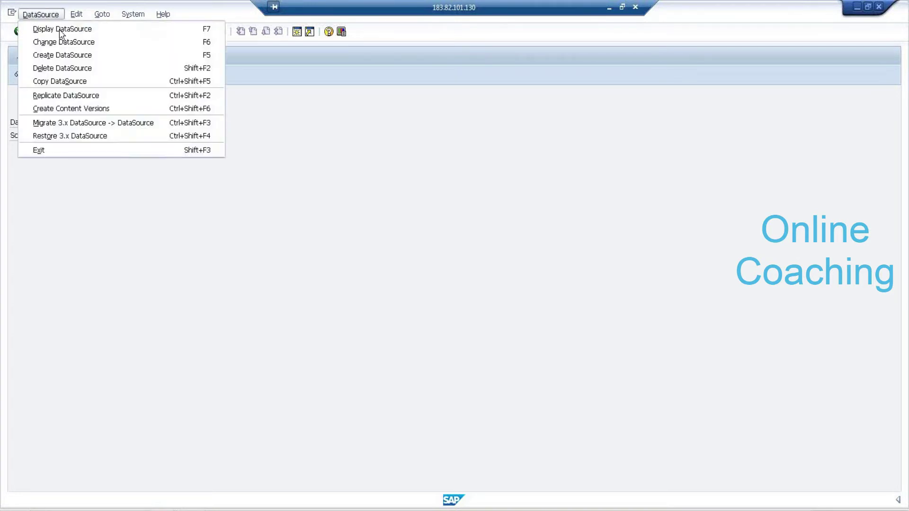
pyautogui.click(76, 82)
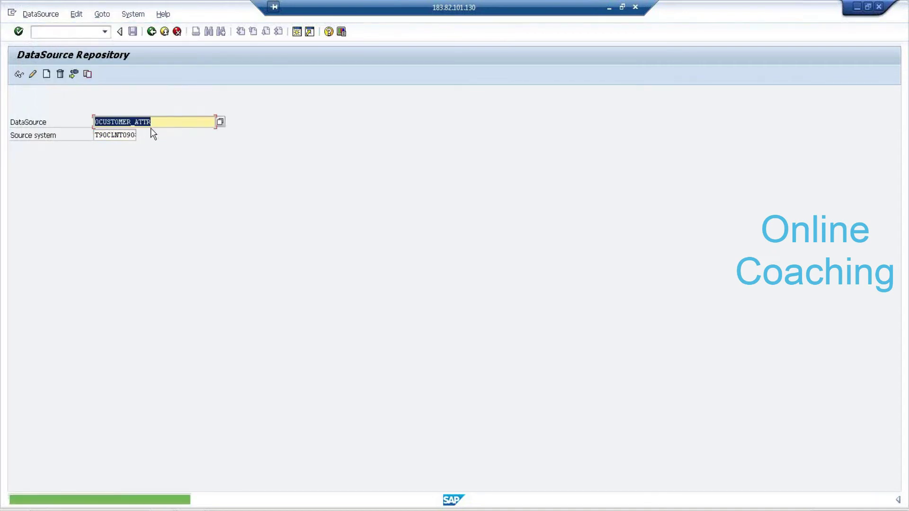
# Replicate 0MATERIAL_ATTR and then 0PLANT_ATTR from T90CLNT090 as well
pyautogui.write('0')
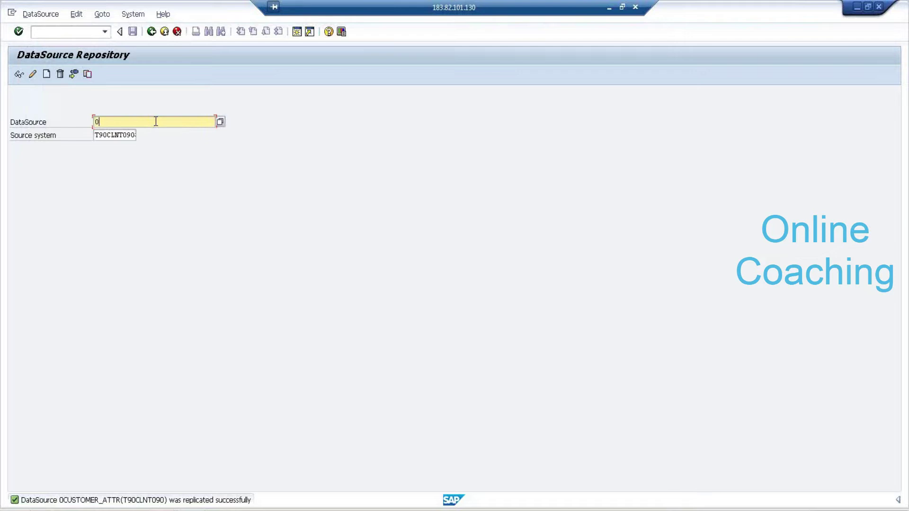
pyautogui.write('MATERIAL_ATTR')
pyautogui.click(29, 14)
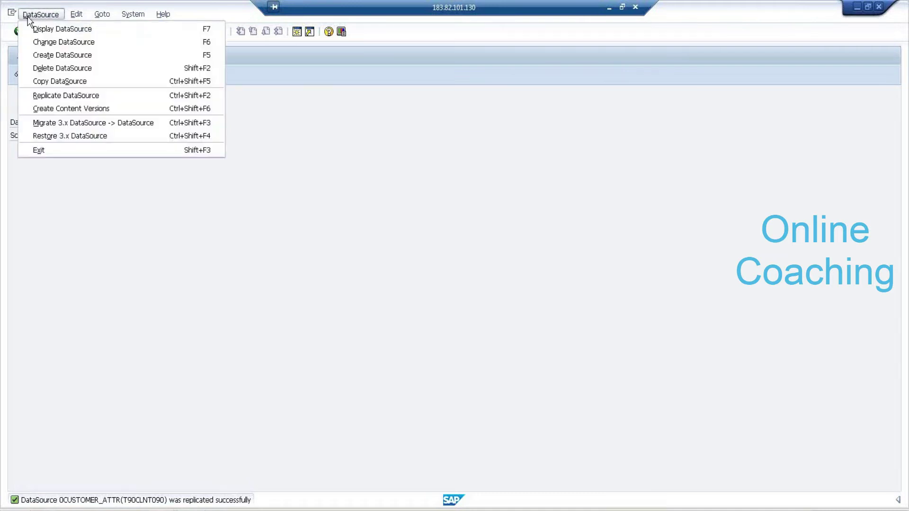
pyautogui.click(56, 95)
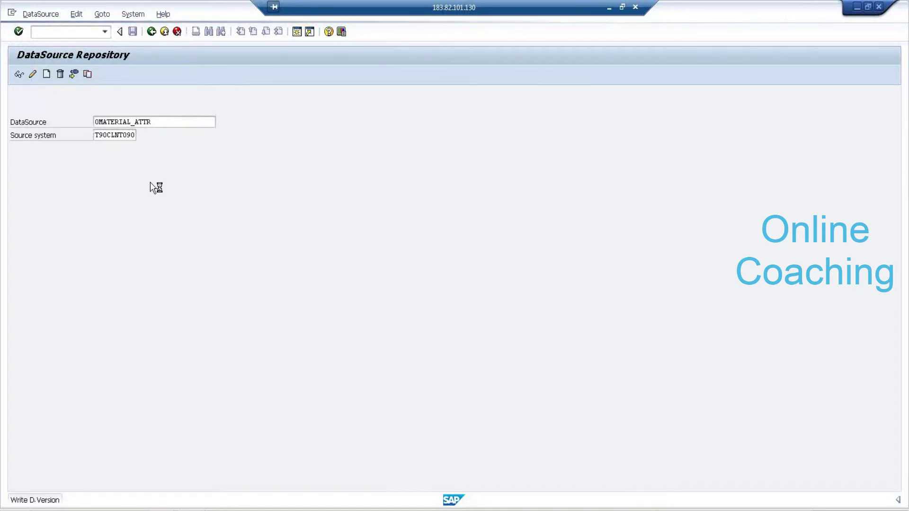
pyautogui.write('0')
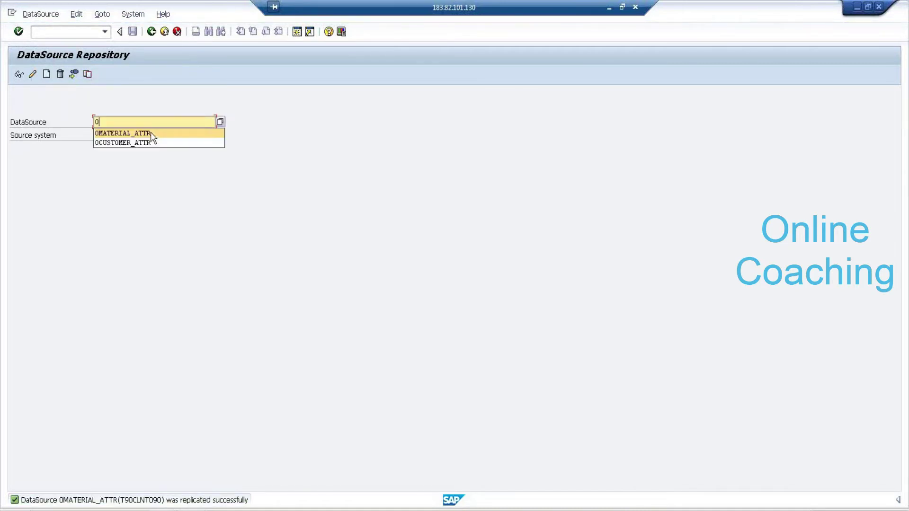
pyautogui.write('PLAN')
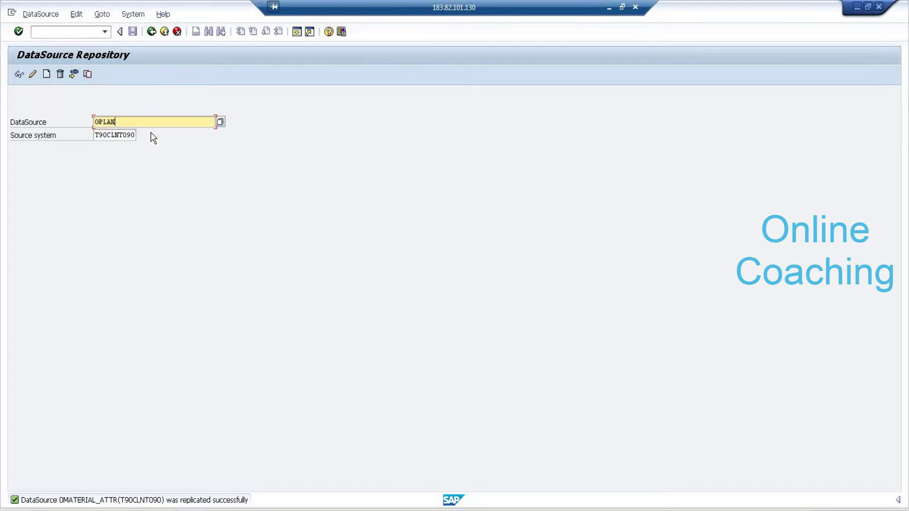
pyautogui.write('T_ATTR')
pyautogui.click(19, 31)
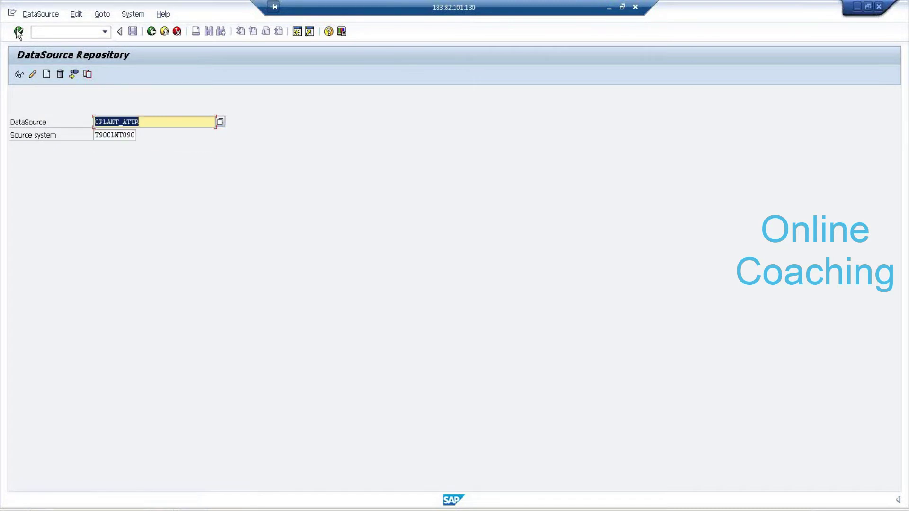
pyautogui.click(41, 14)
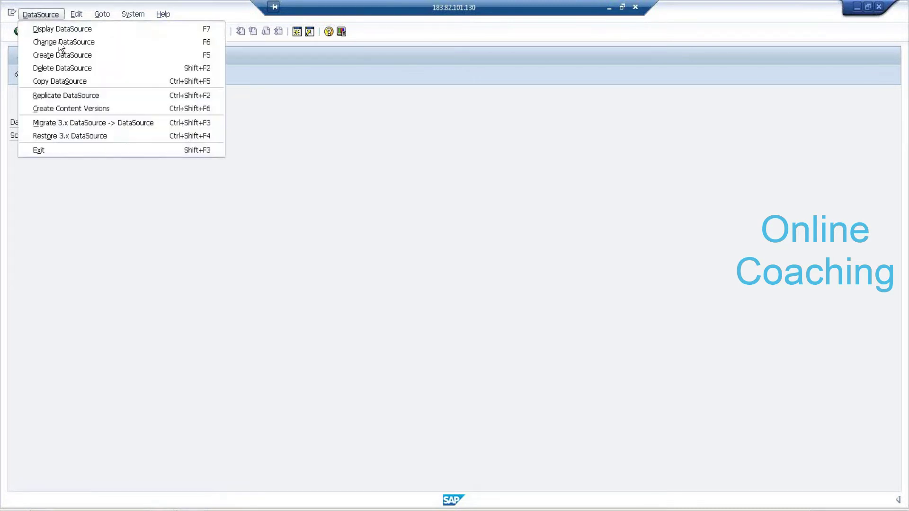
pyautogui.click(87, 96)
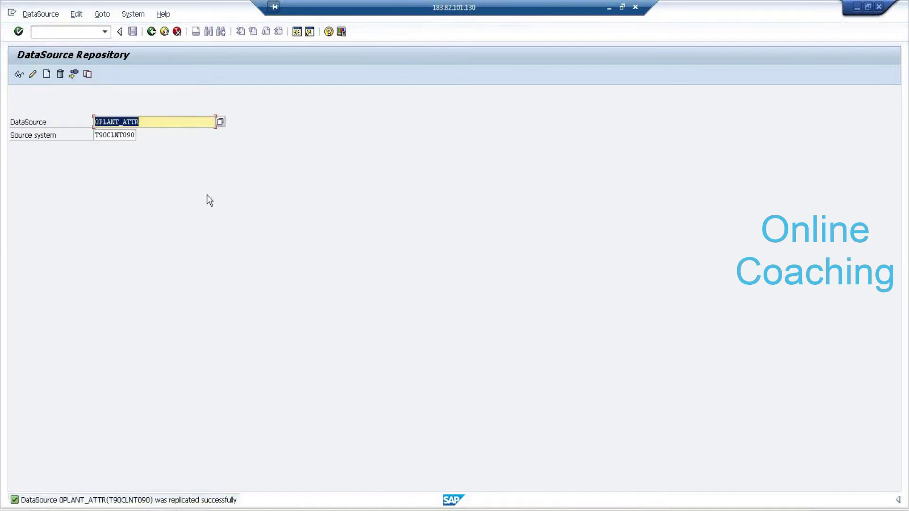
pyautogui.click(92, 33)
pyautogui.write('/NRSA')
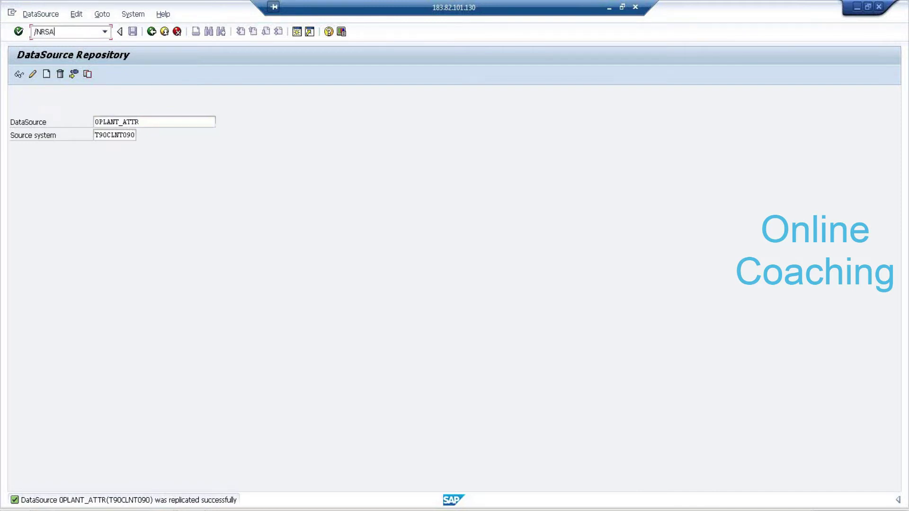
pyautogui.write('15')
# Run RSA1 and list the DataSources of the RFC CONNECTION source system
pyautogui.press('Return')
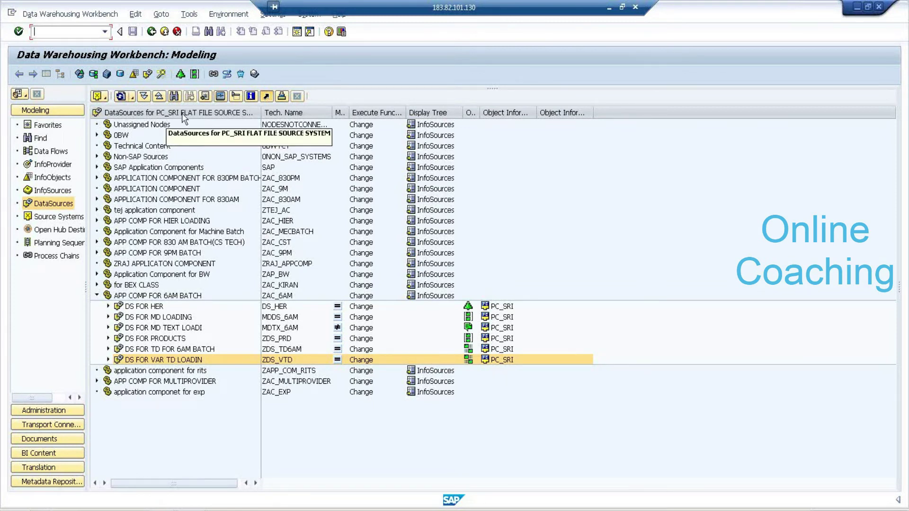
pyautogui.click(58, 217)
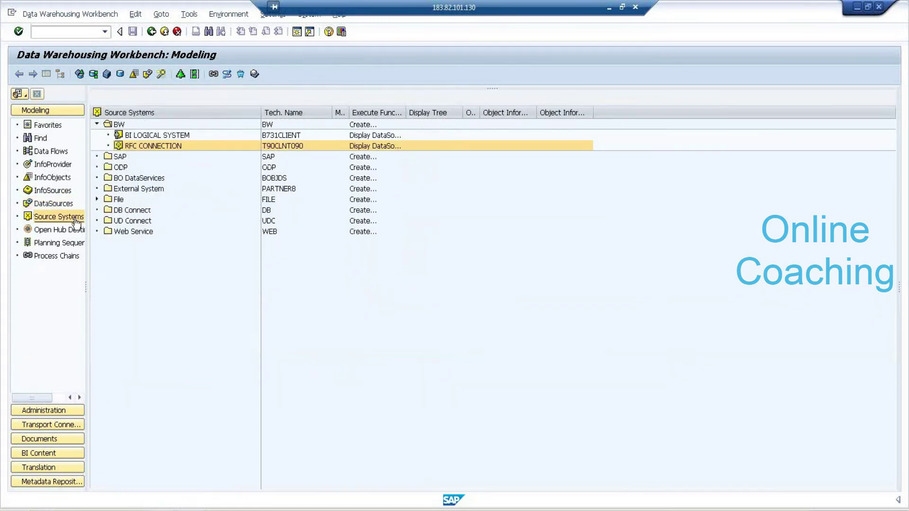
pyautogui.click(142, 146)
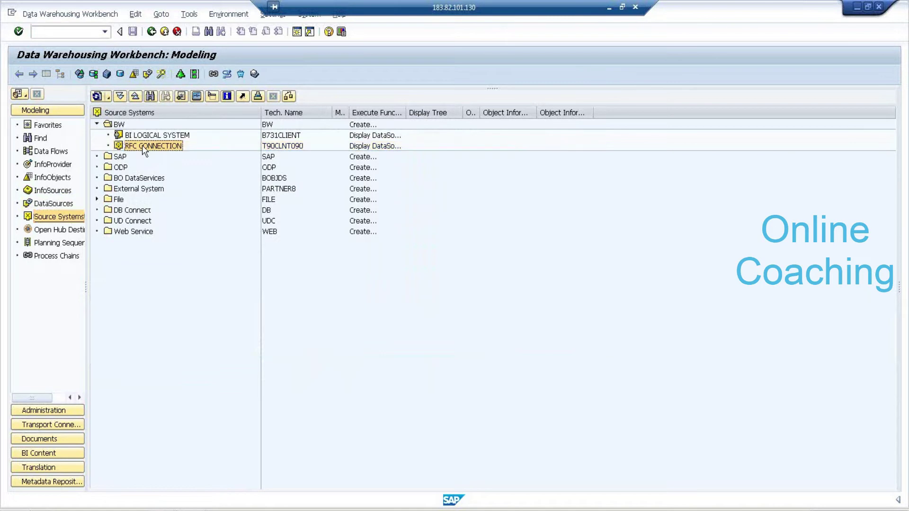
pyautogui.doubleClick(142, 145)
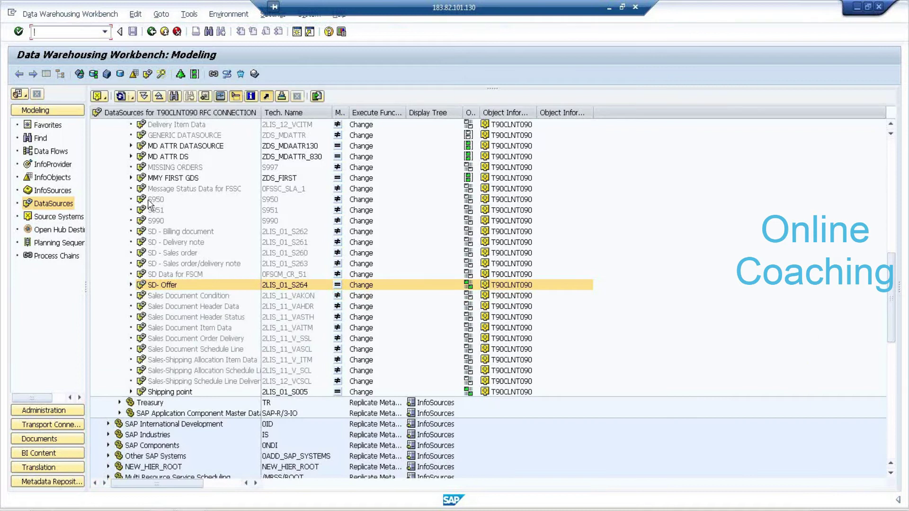
# Collapse Sales and Distribution and expand Logistics - General > Logistics Master Data
pyautogui.click(166, 178)
pyautogui.scroll(5, 155, 183)
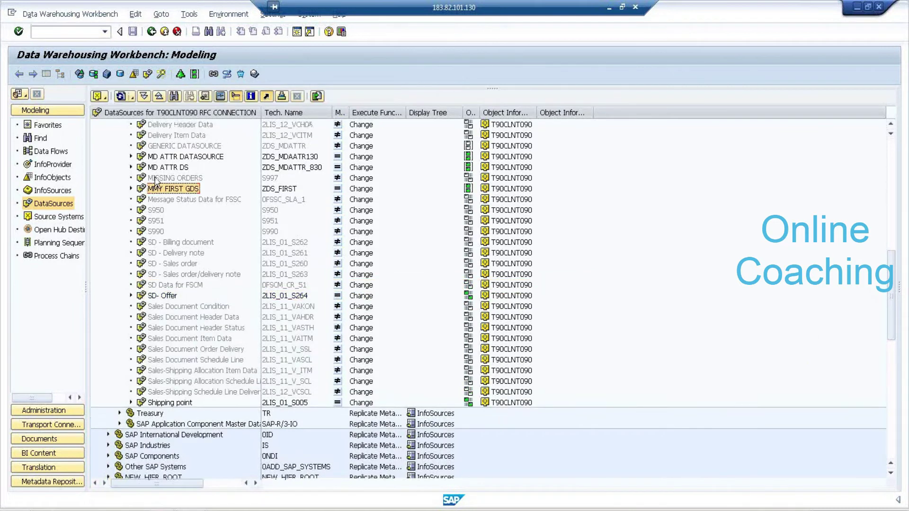
pyautogui.scroll(6, 156, 182)
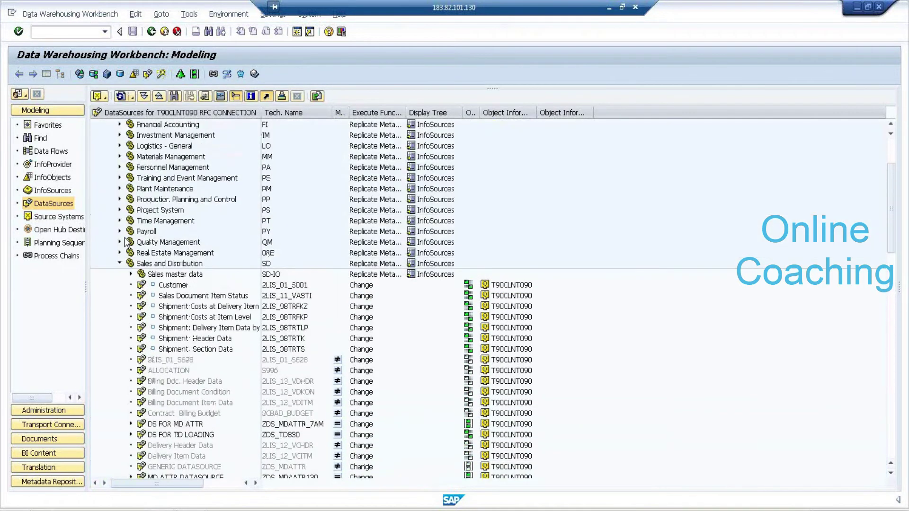
pyautogui.click(120, 263)
pyautogui.scroll(2, 120, 264)
pyautogui.click(122, 200)
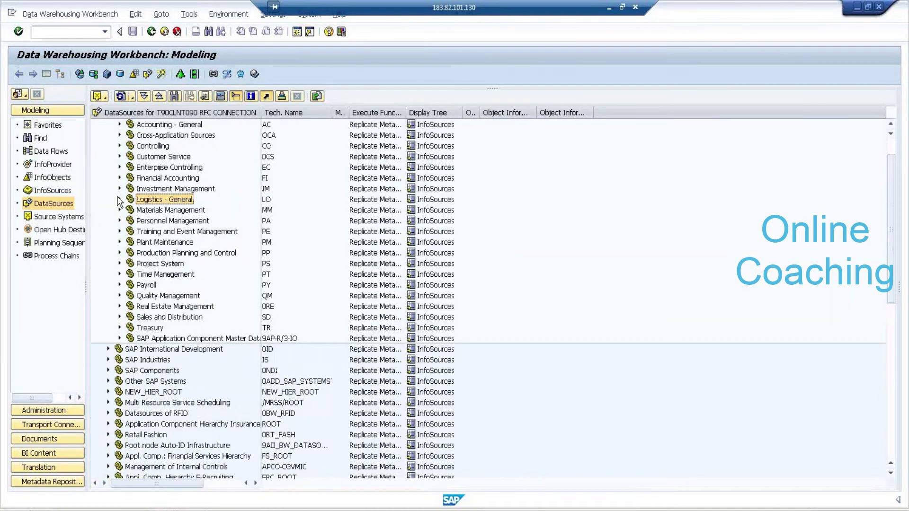
pyautogui.click(120, 200)
pyautogui.click(152, 211)
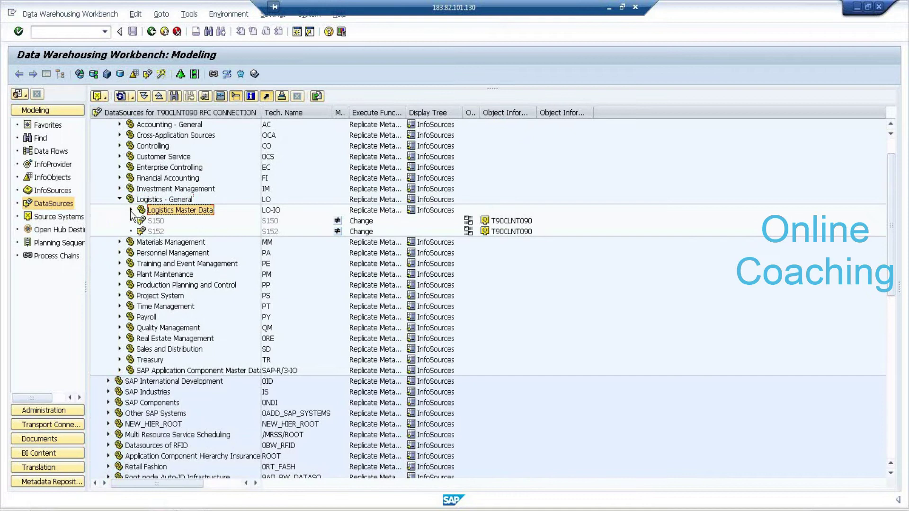
pyautogui.click(131, 210)
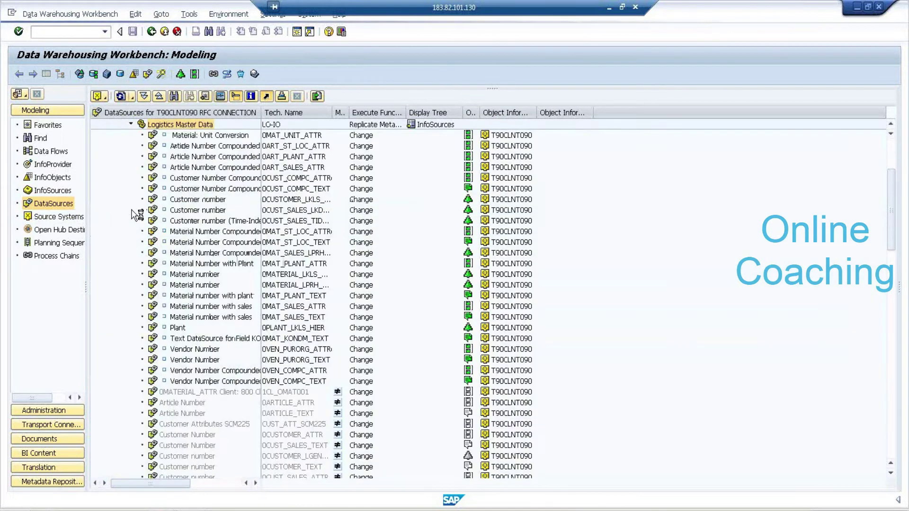
# Locate 0MATERIAL_ATTR, 0CUSTOMER_ATTR and 0PLANT_ATTR in the Logistics Master Data list
pyautogui.scroll(-3, 208, 273)
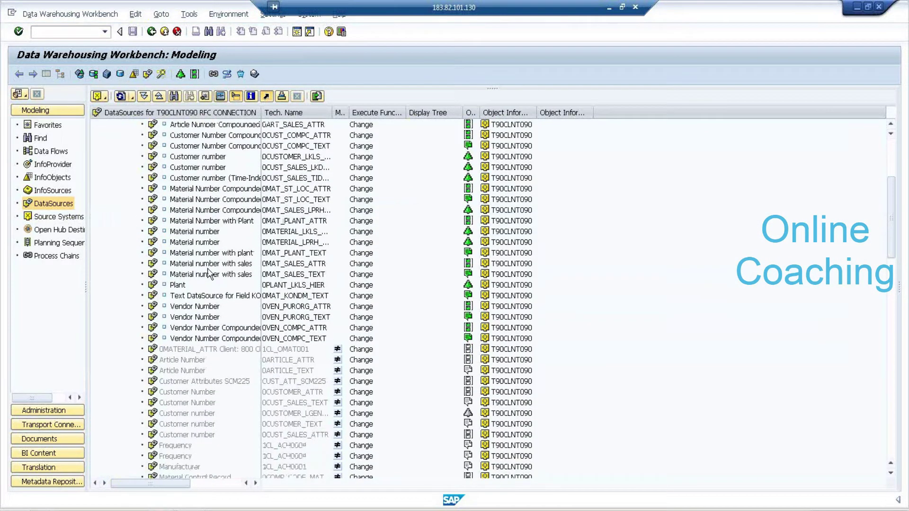
pyautogui.scroll(-5, 208, 271)
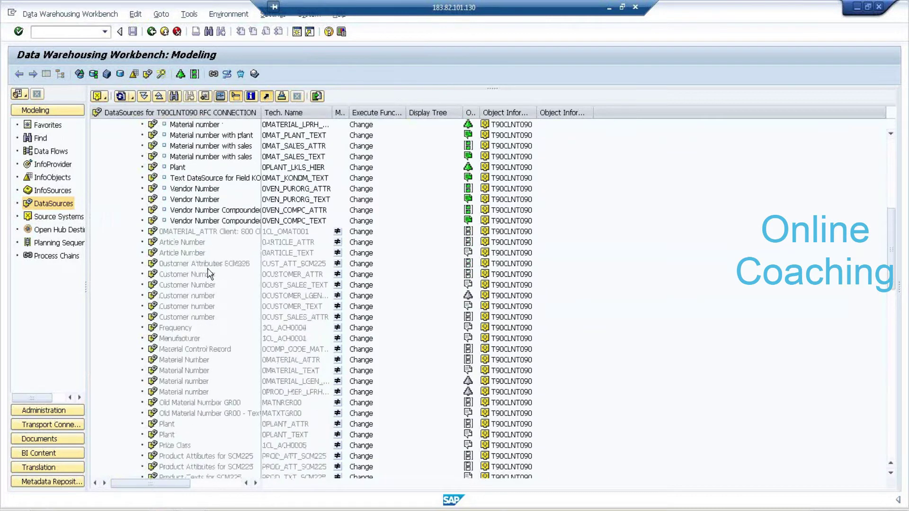
pyautogui.scroll(-1, 209, 274)
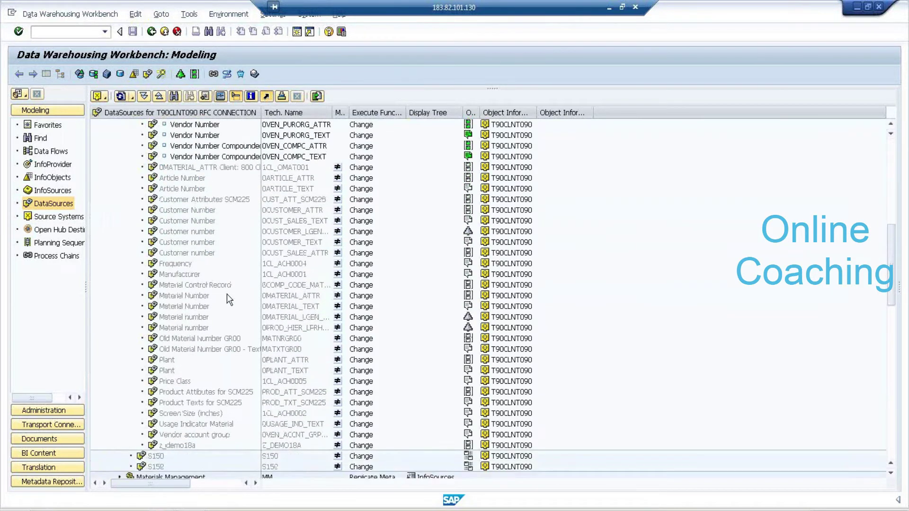
pyautogui.click(298, 295)
pyautogui.click(301, 211)
pyautogui.scroll(-1, 296, 246)
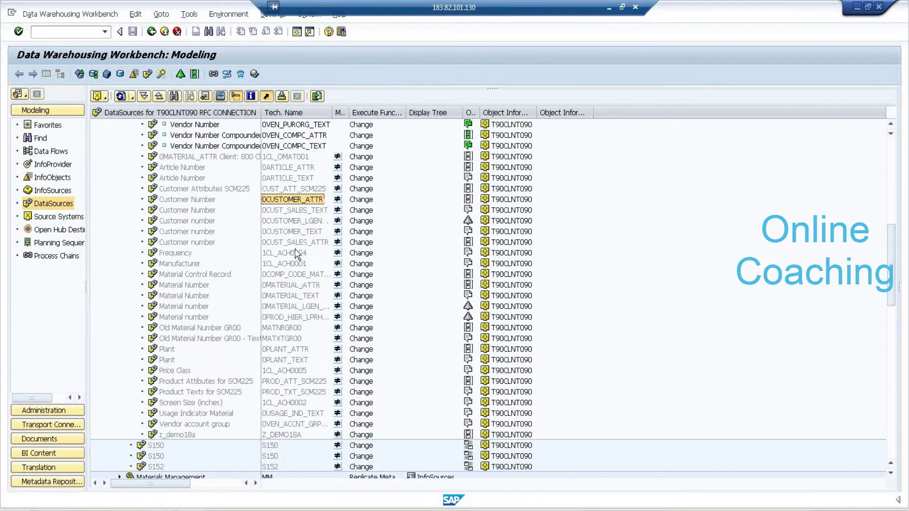
pyautogui.scroll(-3, 294, 249)
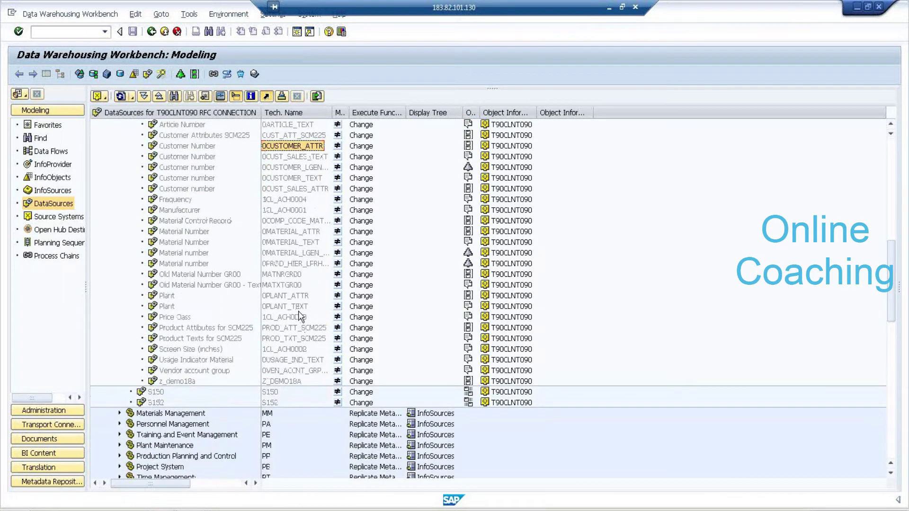
pyautogui.click(297, 295)
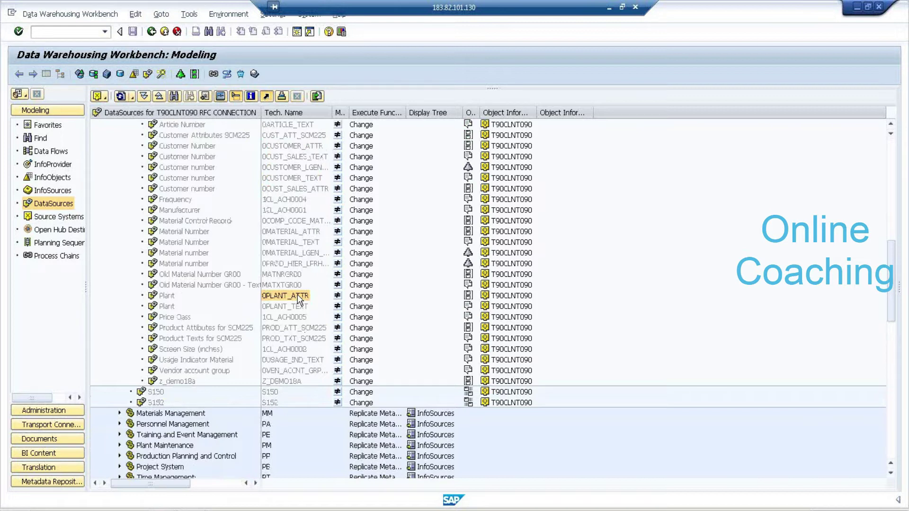
# Open 0PLANT_ATTR in change mode and activate it, then return to the DataSources list
pyautogui.doubleClick(297, 294)
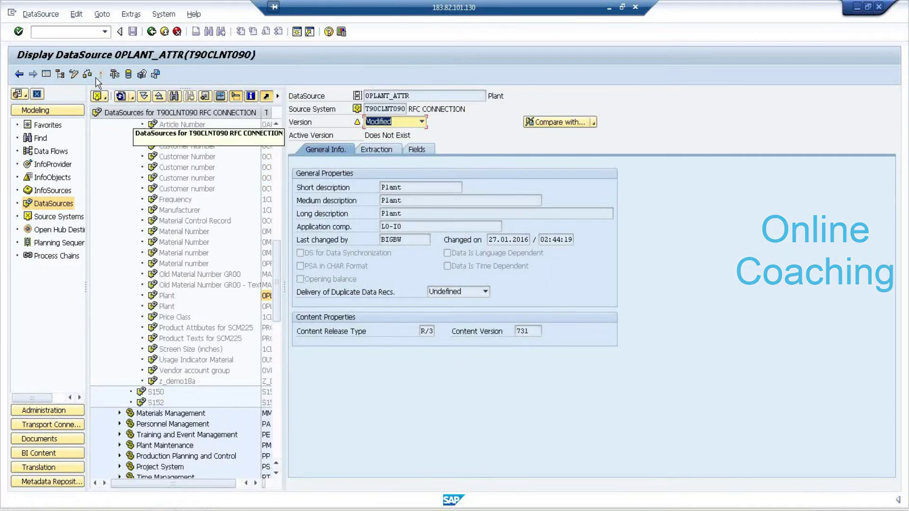
pyautogui.click(73, 74)
pyautogui.click(101, 76)
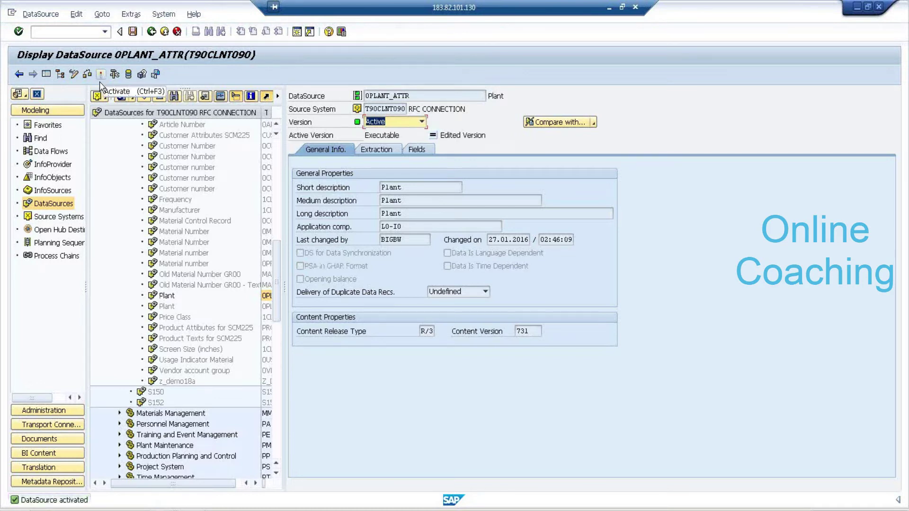
pyautogui.click(149, 32)
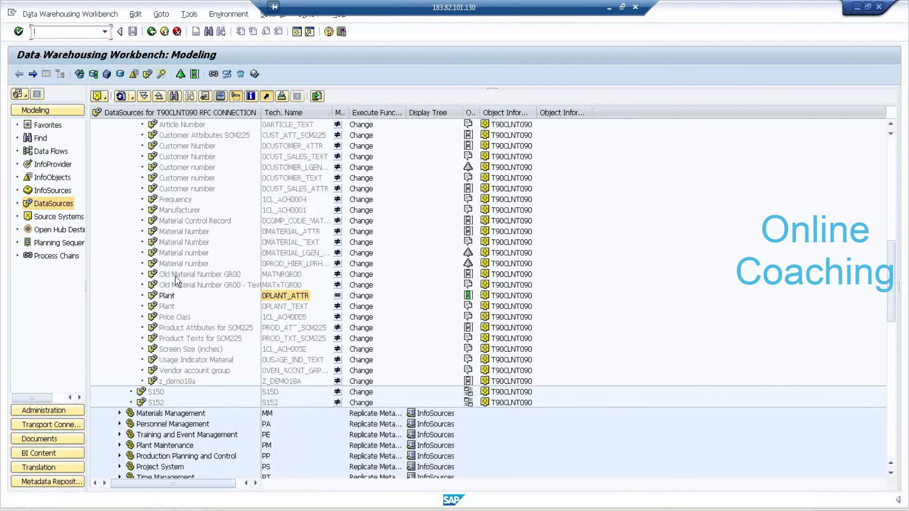
# Open 0CUSTOMER_ATTR in change mode to activate it, then return to the T90CLNT090 DataSources list
pyautogui.click(305, 148)
pyautogui.doubleClick(305, 150)
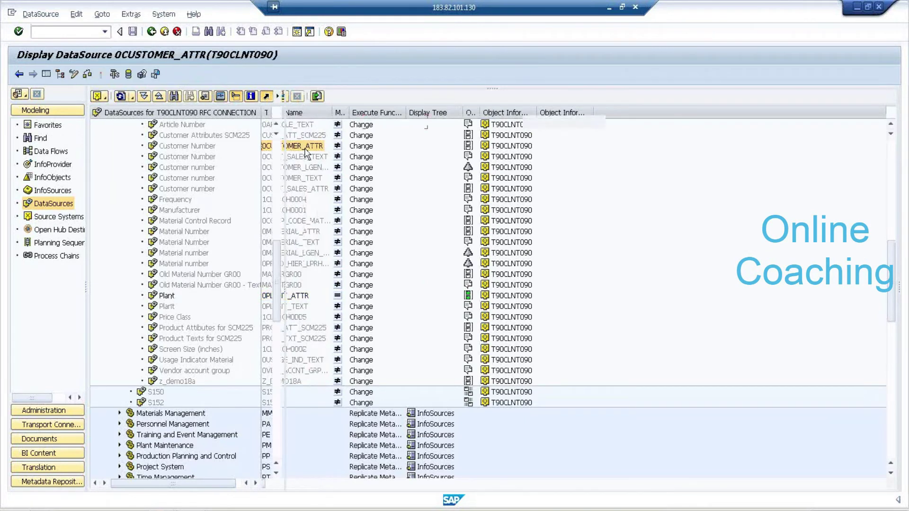
pyautogui.click(74, 74)
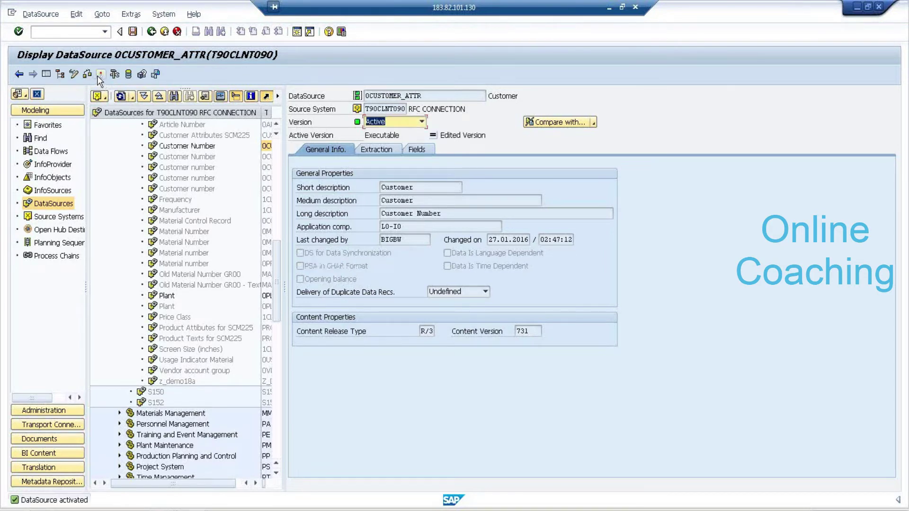
pyautogui.click(150, 32)
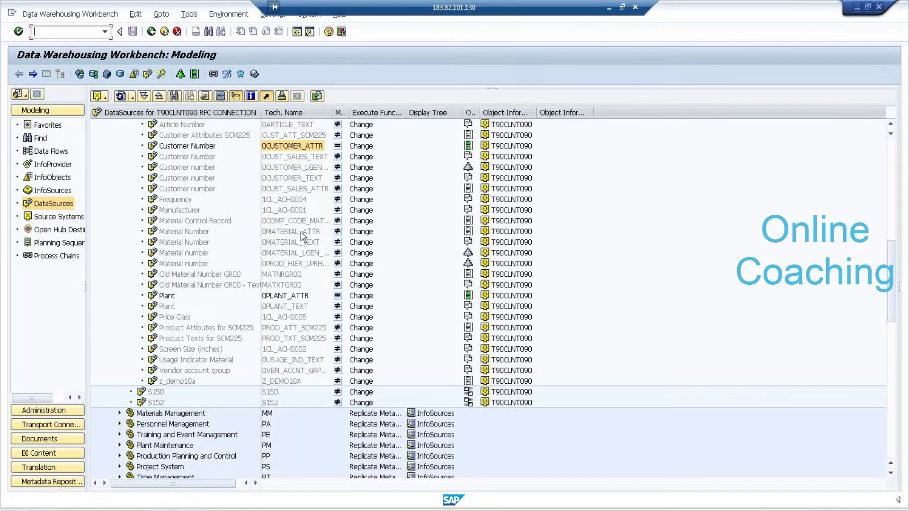
# Activate 0MATERIAL_ATTR in change mode, accept the warnings log, and return to the DataSource list
pyautogui.click(278, 231)
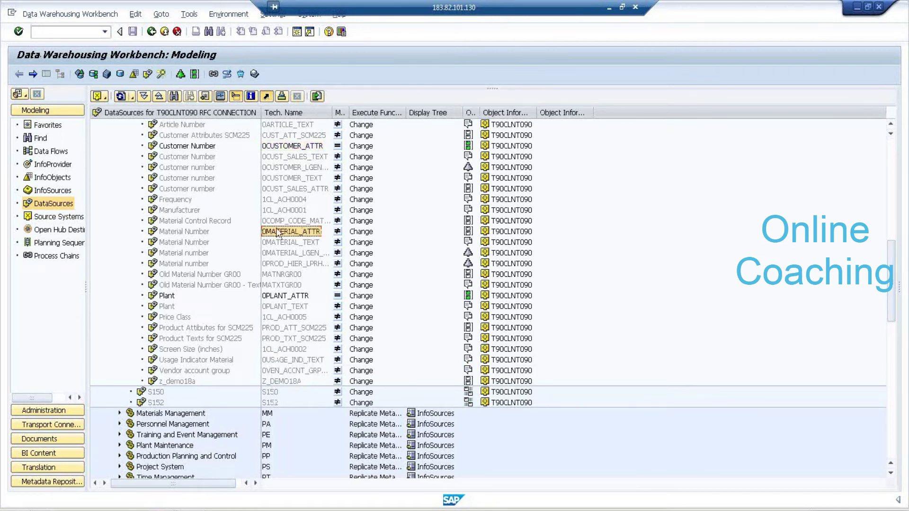
pyautogui.doubleClick(198, 233)
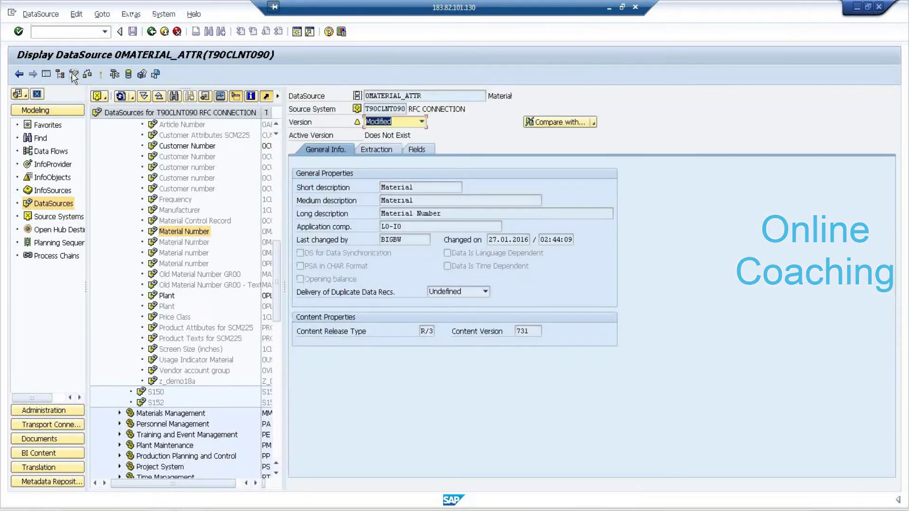
pyautogui.click(101, 75)
pyautogui.click(101, 75)
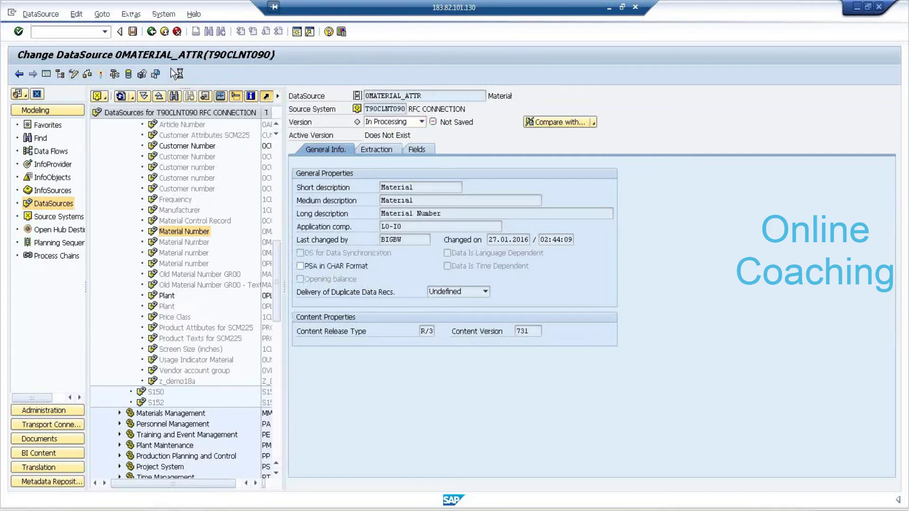
pyautogui.click(206, 241)
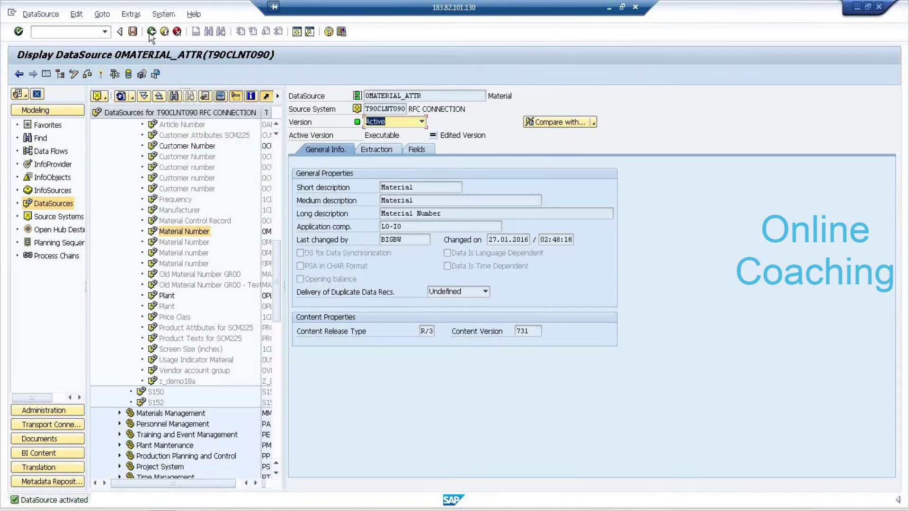
pyautogui.click(151, 31)
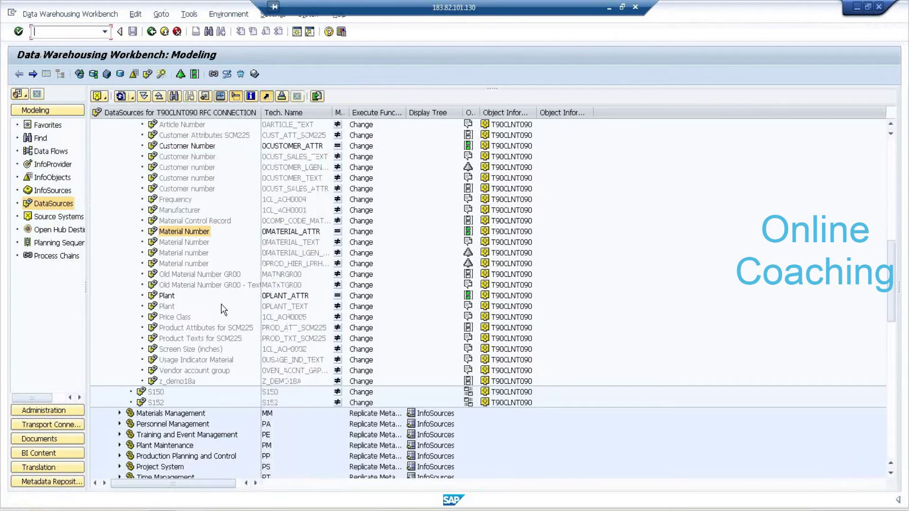
pyautogui.click(161, 297)
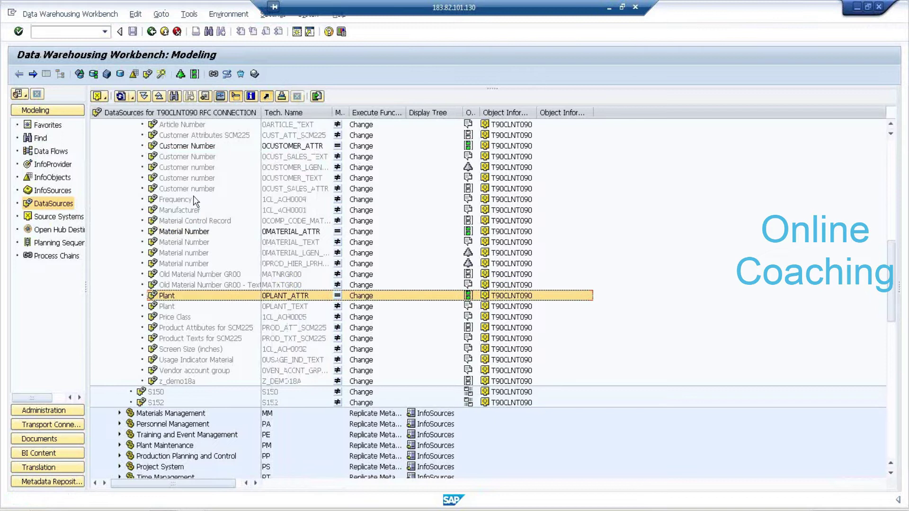
pyautogui.click(197, 146)
pyautogui.click(206, 230)
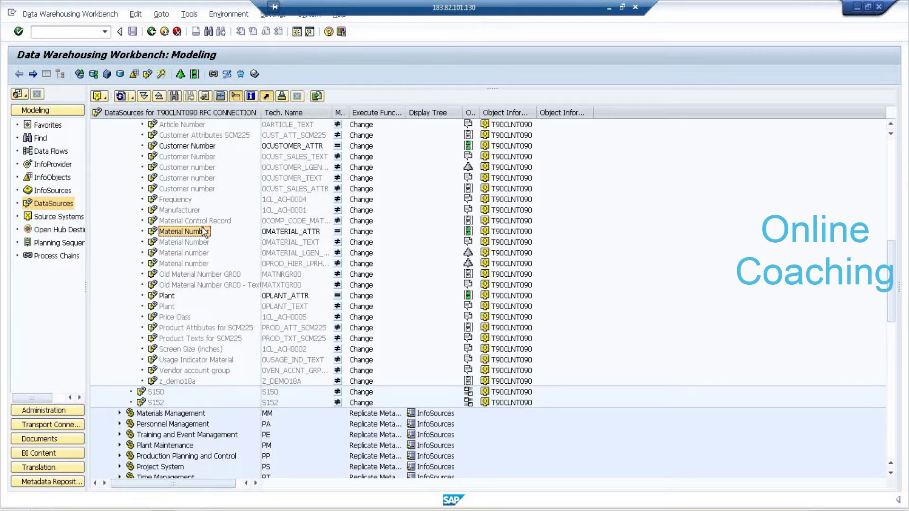
pyautogui.click(197, 148)
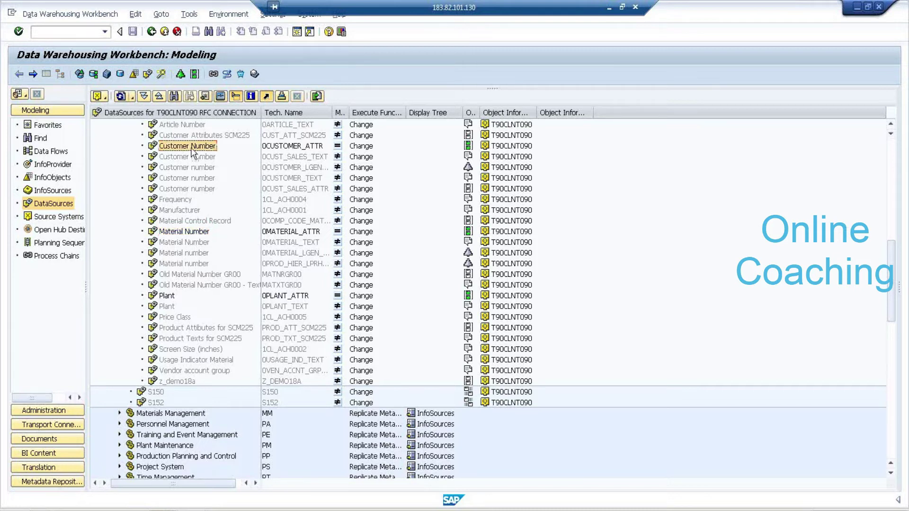
pyautogui.click(199, 234)
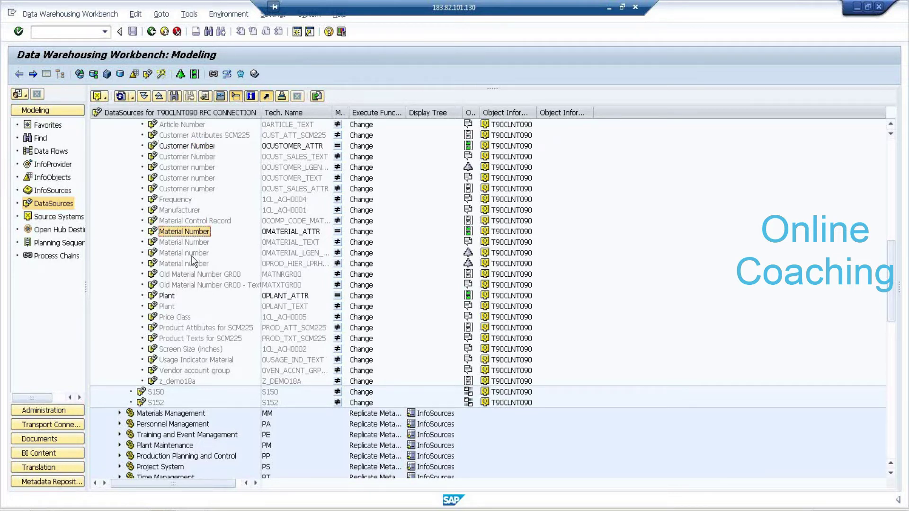
pyautogui.click(173, 297)
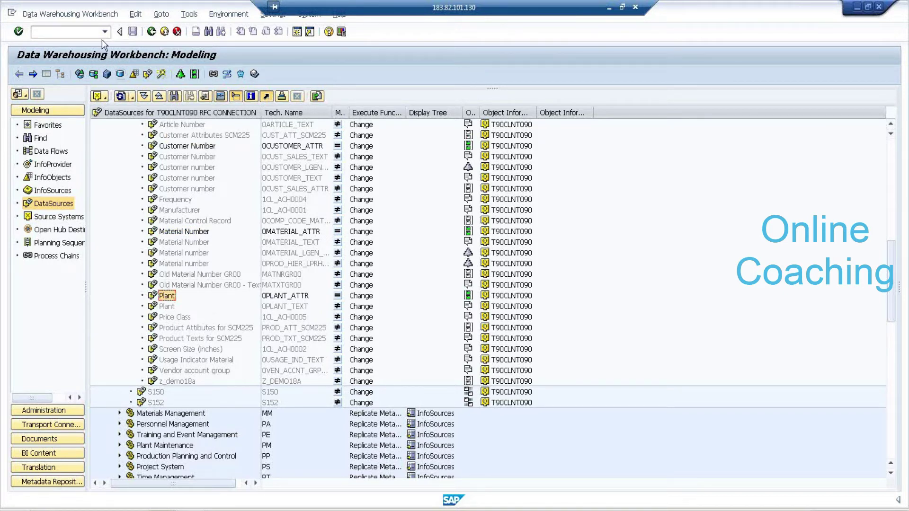
pyautogui.click(87, 32)
pyautogui.write('/ORSORBCT')
pyautogui.press('Return')
# List all BI Content objects by object type, with the object list and collected-objects panes widened
pyautogui.click(58, 454)
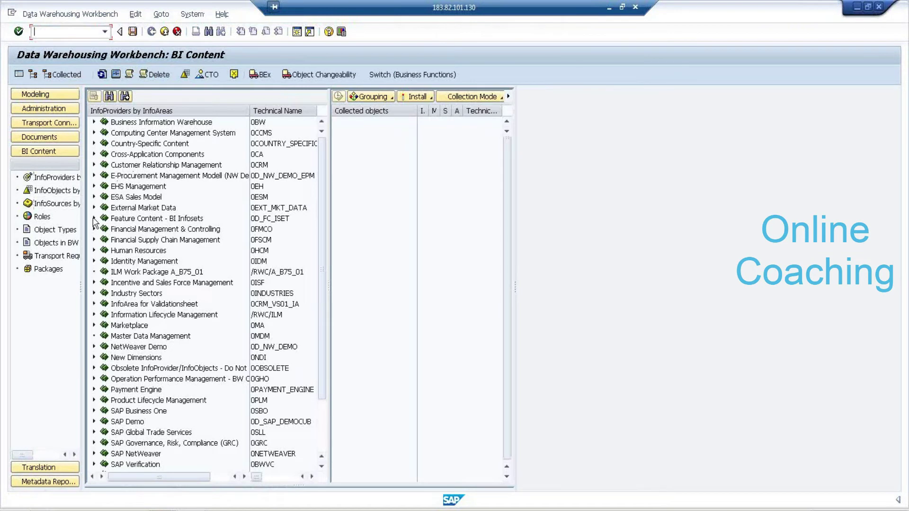
pyautogui.moveTo(330, 133); pyautogui.dragTo(375, 136)
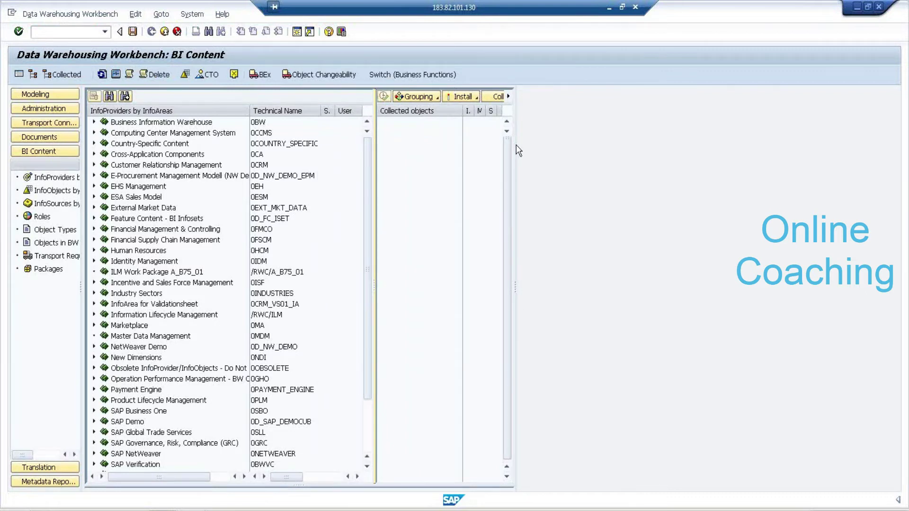
pyautogui.moveTo(516, 145); pyautogui.dragTo(643, 143)
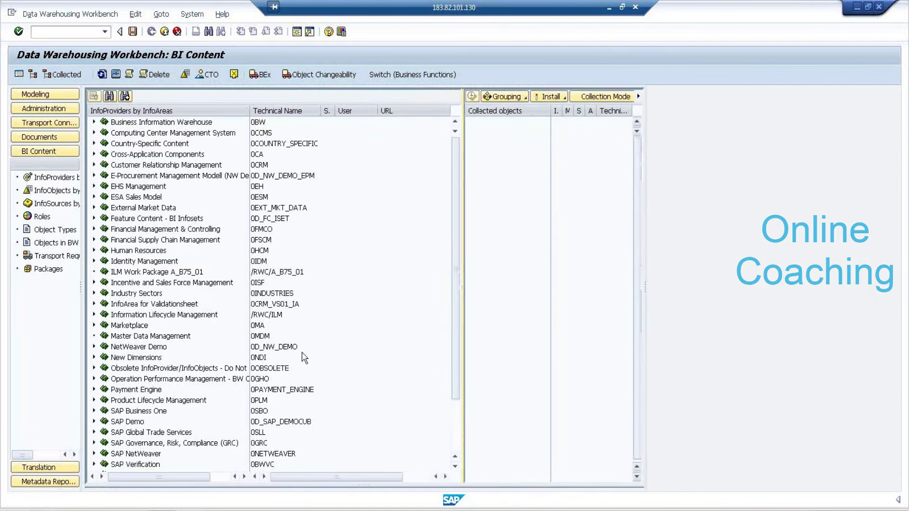
pyautogui.click(56, 230)
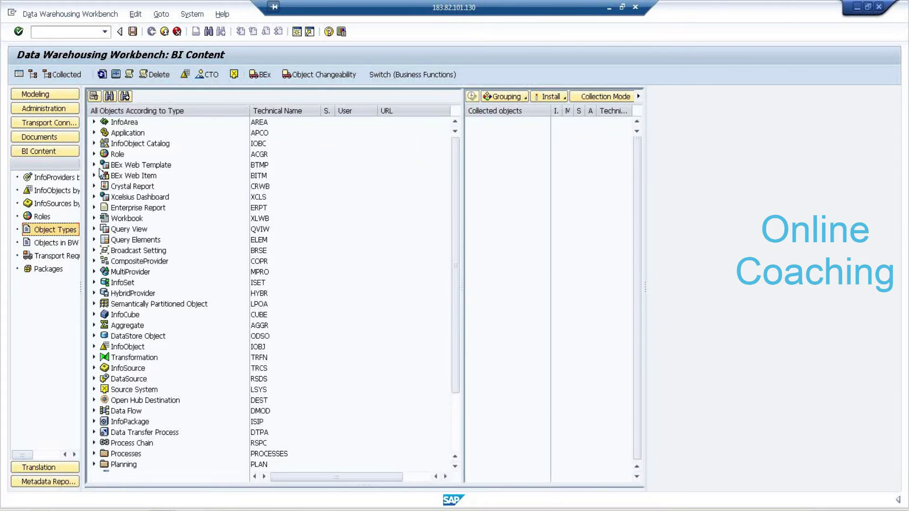
# Widen the BI Content navigator so labels show fully and browse InfoObjects by InfoAreas
pyautogui.moveTo(81, 174); pyautogui.dragTo(128, 174)
pyautogui.click(75, 190)
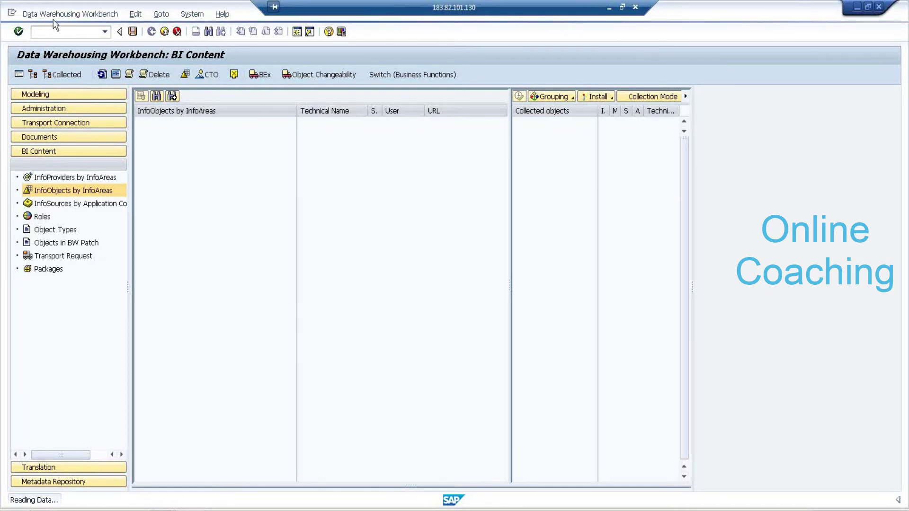
# Stop the current transaction and relaunch /ORSORBCT from the command field history
pyautogui.click(10, 10)
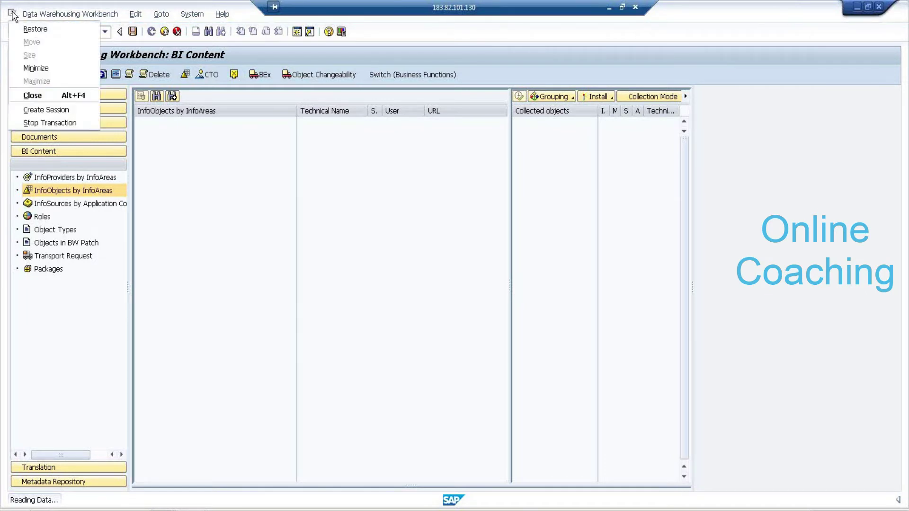
pyautogui.click(38, 123)
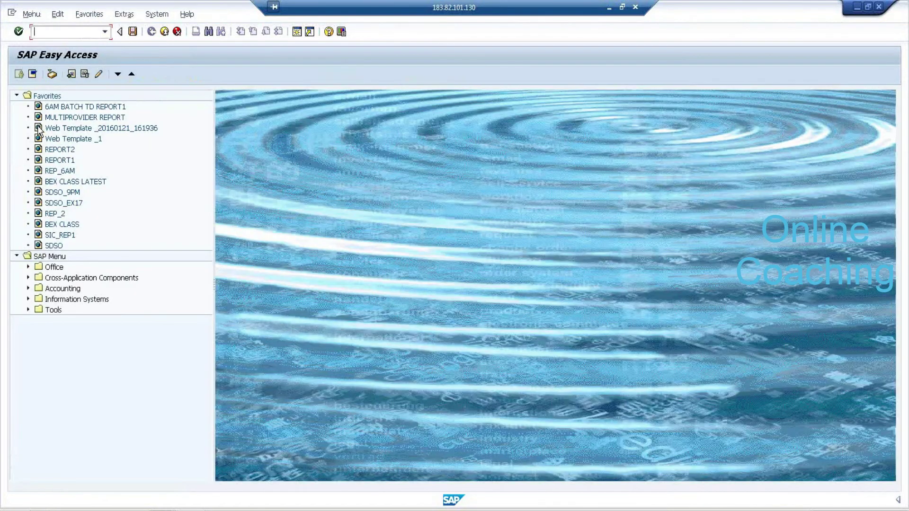
pyautogui.click(106, 33)
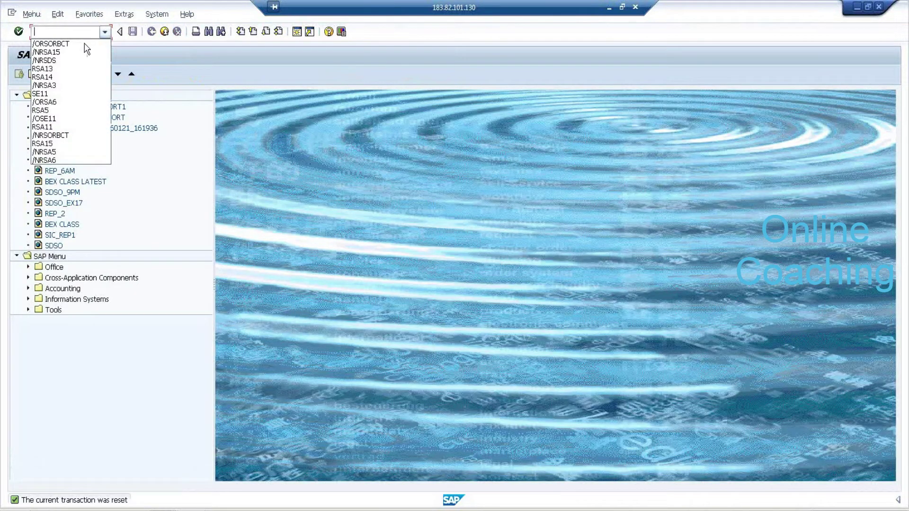
pyautogui.click(49, 44)
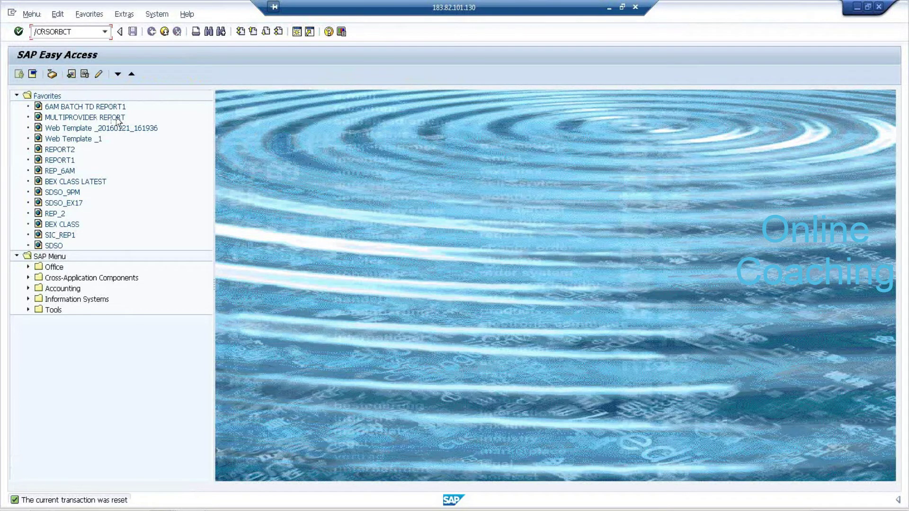
pyautogui.press('Return')
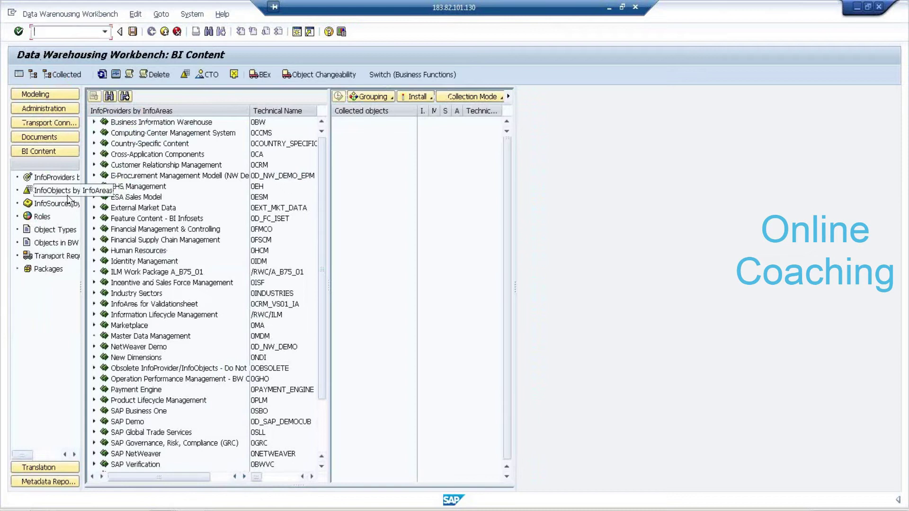
# Browse InfoObjects by InfoAreas and install the BI Content objects collected for Plant
pyautogui.click(68, 192)
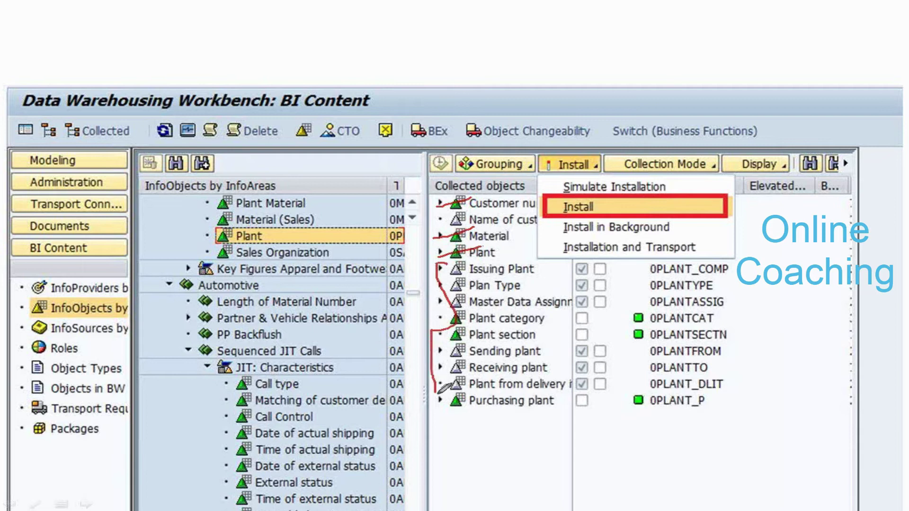
pyautogui.moveTo(436, 417); pyautogui.dragTo(492, 419)
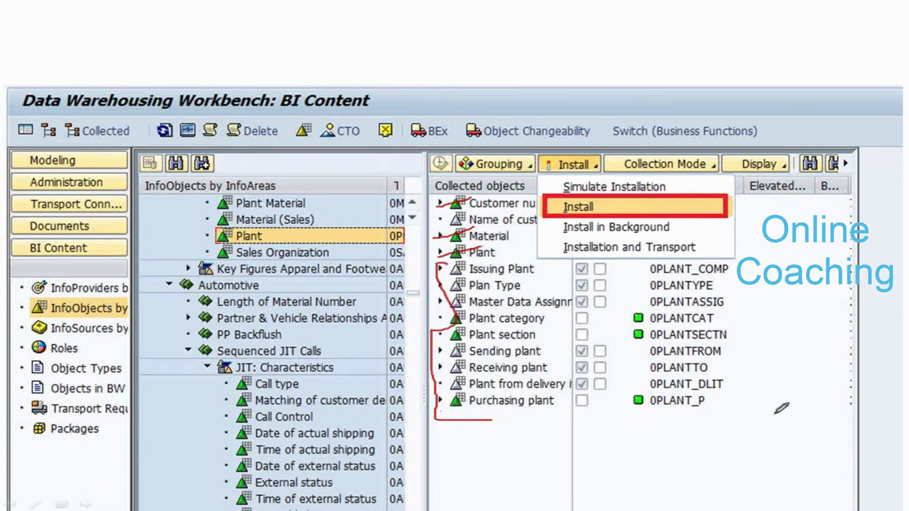
pyautogui.press('Escape')
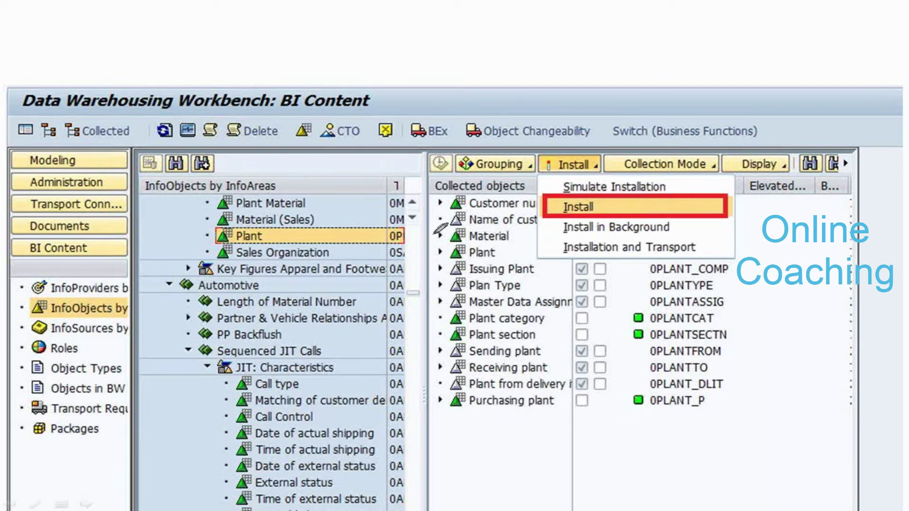
pyautogui.moveTo(440, 260); pyautogui.dragTo(495, 243)
pyautogui.moveTo(437, 243); pyautogui.dragTo(497, 232)
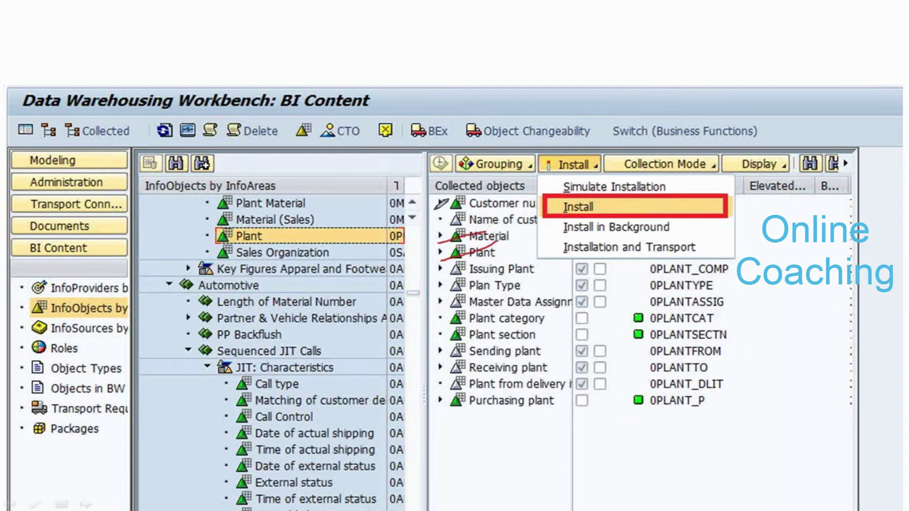
pyautogui.moveTo(612, 158)
pyautogui.mouseDown()
pyautogui.moveTo(540, 174)
pyautogui.moveTo(584, 138)
pyautogui.mouseUp()
pyautogui.moveTo(612, 189)
pyautogui.mouseDown()
pyautogui.moveTo(577, 179)
pyautogui.moveTo(549, 190)
pyautogui.moveTo(605, 195)
pyautogui.mouseUp()
pyautogui.press('Escape')
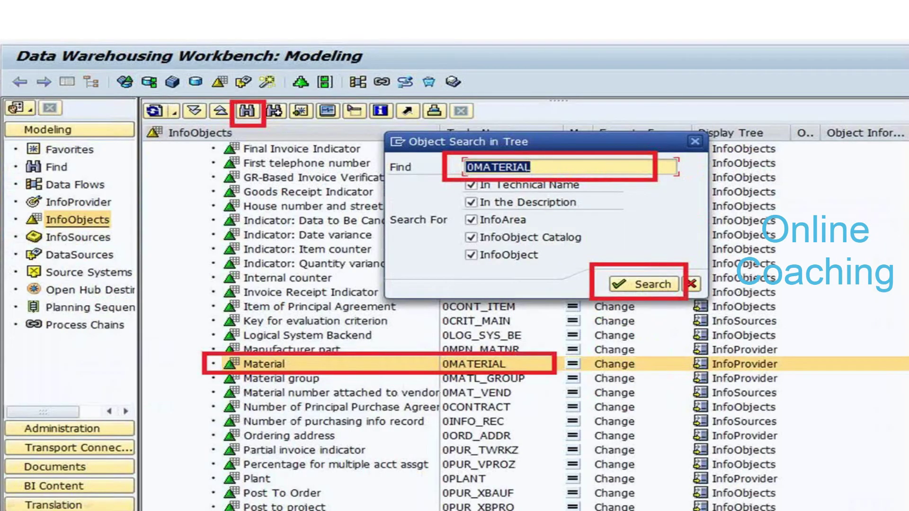
# Search the Modeling InfoObjects tree for 0MATERIAL with Object Search in Tree
pyautogui.moveTo(74, 118)
pyautogui.mouseDown()
pyautogui.moveTo(14, 124)
pyautogui.moveTo(47, 140)
pyautogui.moveTo(89, 134)
pyautogui.mouseUp()
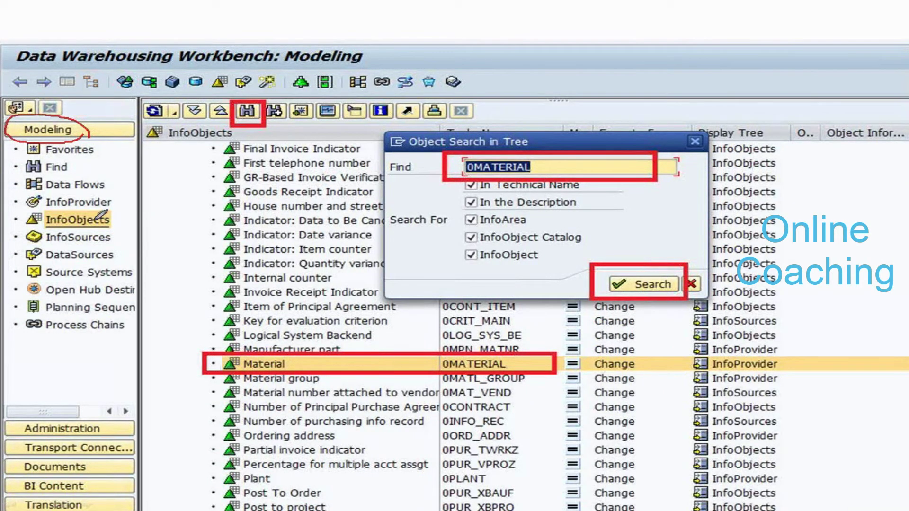
pyautogui.moveTo(92, 222); pyautogui.dragTo(140, 178)
pyautogui.moveTo(175, 360)
pyautogui.mouseDown()
pyautogui.moveTo(189, 366)
pyautogui.moveTo(220, 334)
pyautogui.mouseUp()
pyautogui.moveTo(284, 88); pyautogui.dragTo(349, 51)
pyautogui.moveTo(546, 166)
pyautogui.mouseDown()
pyautogui.moveTo(563, 167)
pyautogui.moveTo(634, 122)
pyautogui.mouseUp()
pyautogui.moveTo(644, 277); pyautogui.dragTo(709, 204)
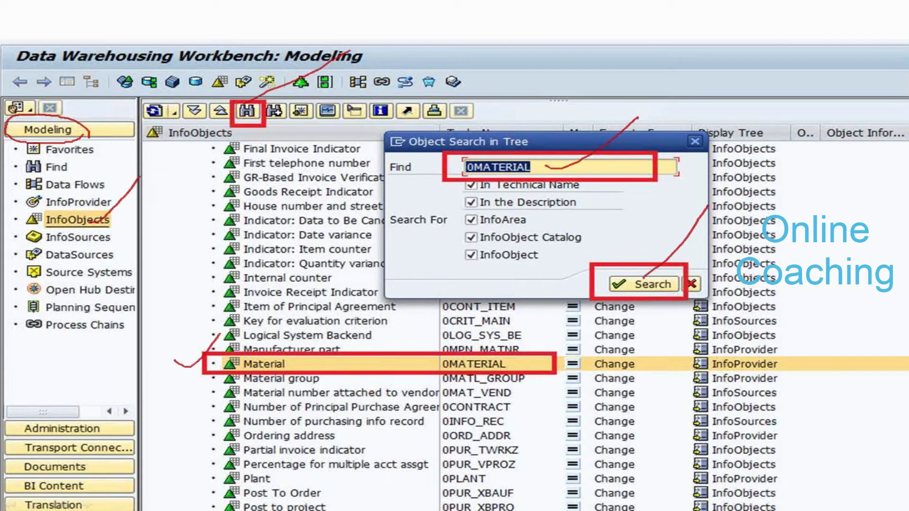
pyautogui.press('Escape')
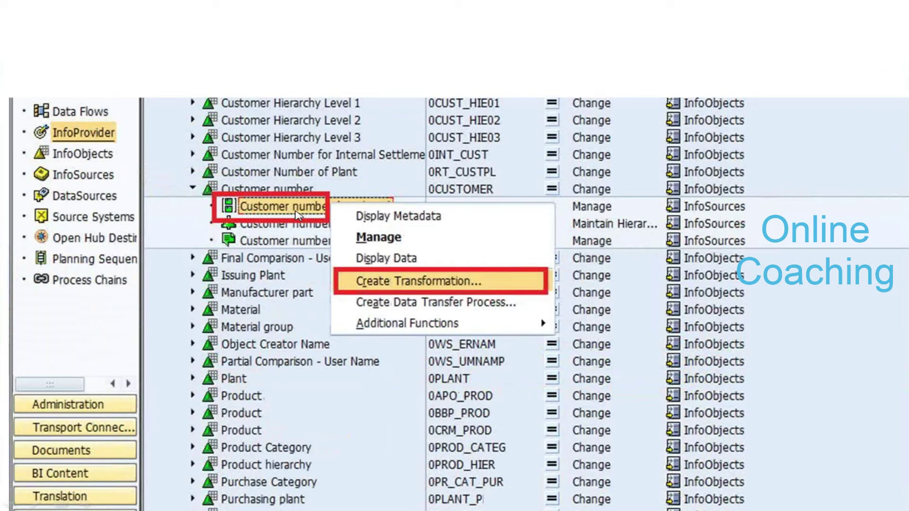
# Create a transformation from 0CUSTOMER_ATTR (source system T90CLNT090) into Customer number attributes
pyautogui.click(381, 280)
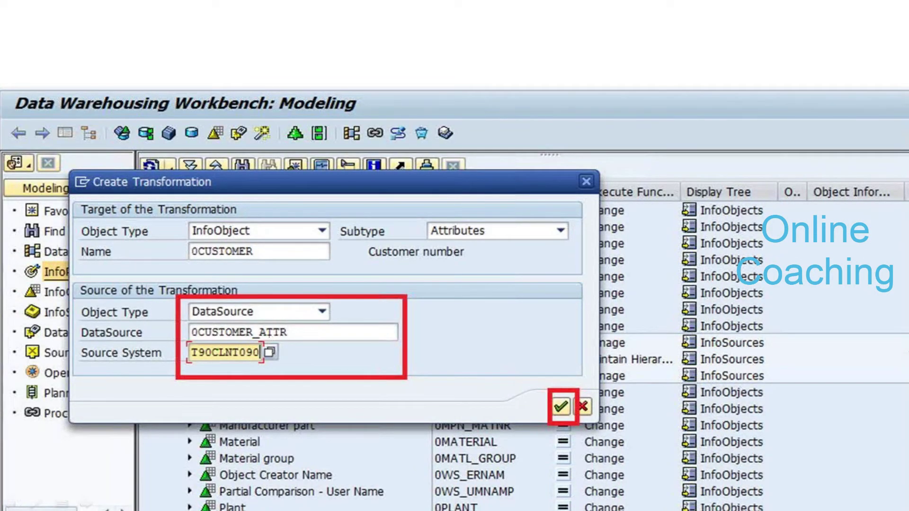
pyautogui.moveTo(293, 330); pyautogui.dragTo(370, 308)
pyautogui.press('Escape')
pyautogui.press('Return')
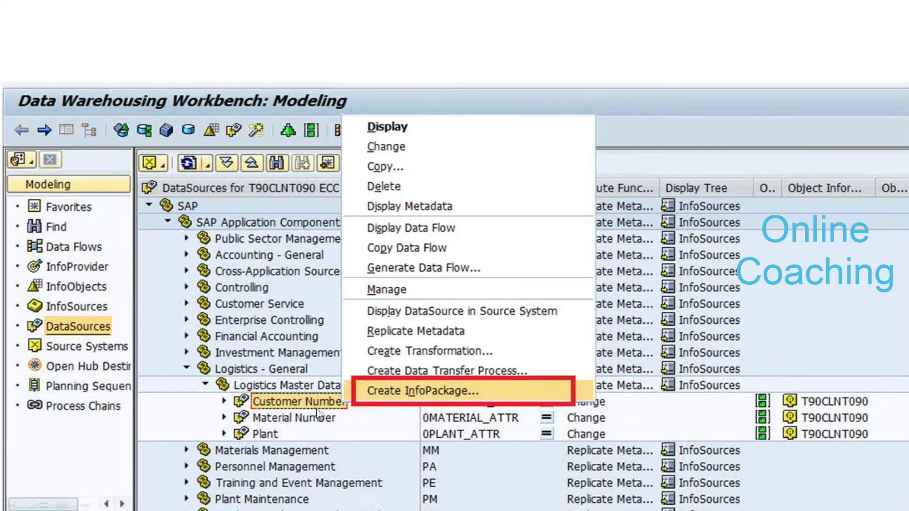
# Create a full-update InfoPackage for the Customer Number DataSource 0CUSTOMER_ATTR
pyautogui.click(385, 397)
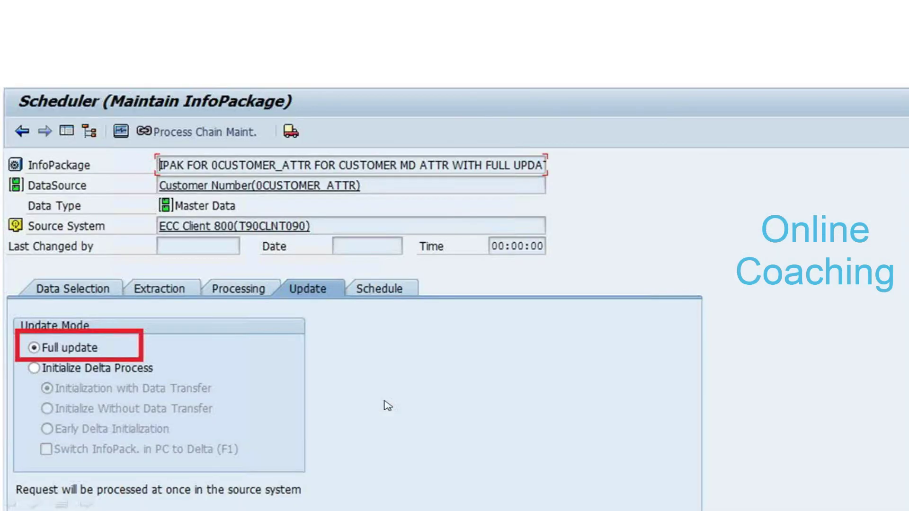
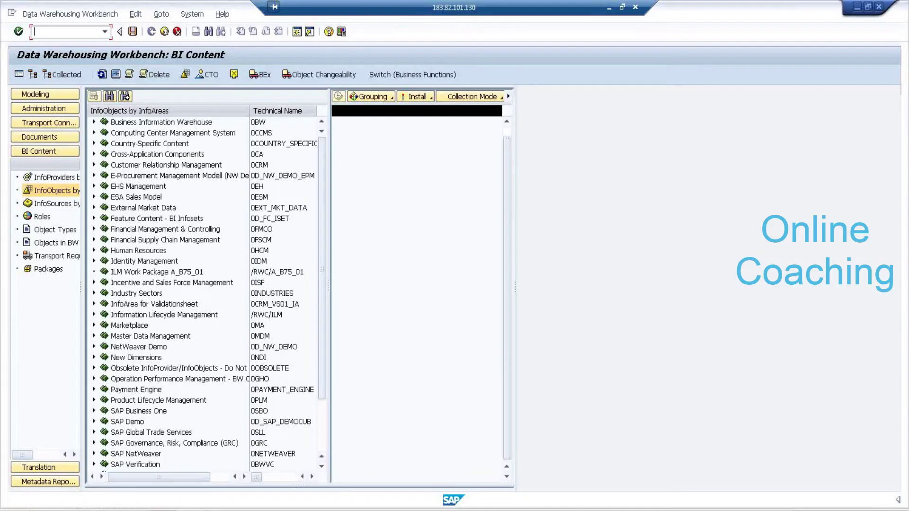
# Search the BI Content InfoObjects tree for 0CUSTOMER and locate the Customer number node
pyautogui.click(64, 188)
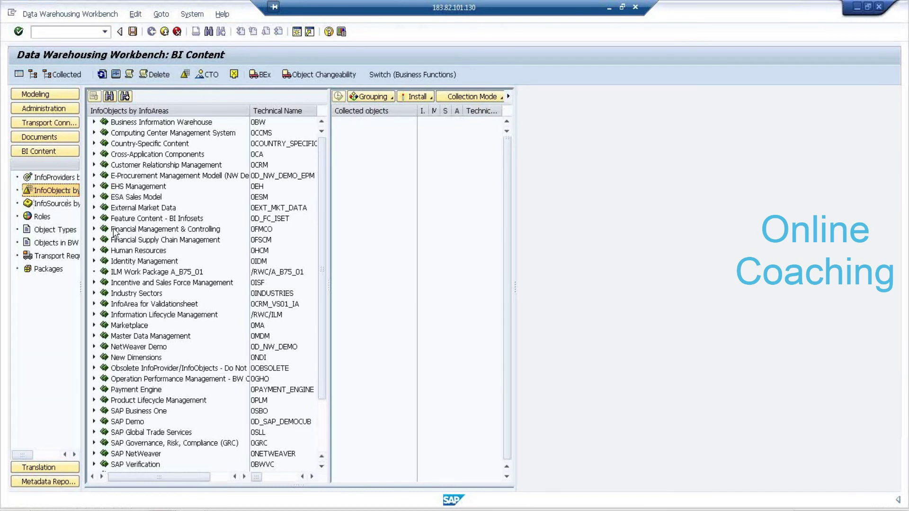
pyautogui.click(110, 96)
pyautogui.moveTo(197, 96); pyautogui.dragTo(344, 114)
pyautogui.write('0CUSTOMER')
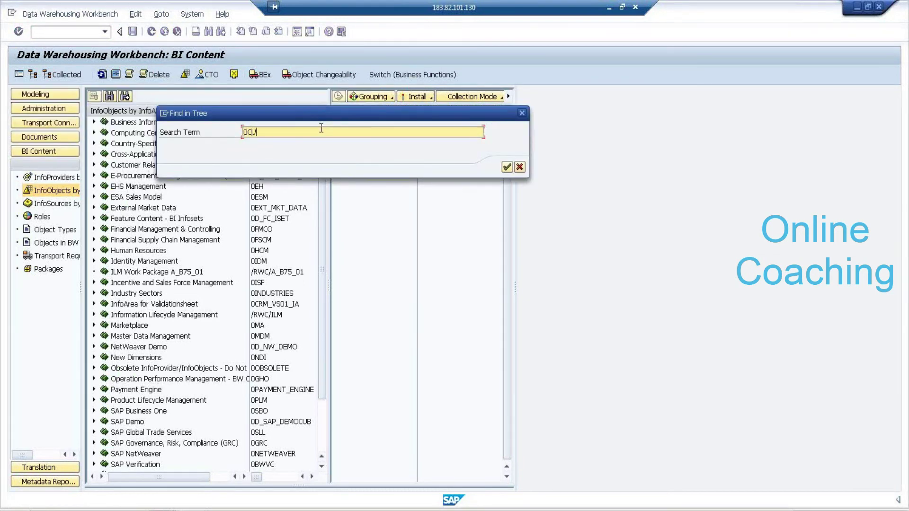
pyautogui.press('Return')
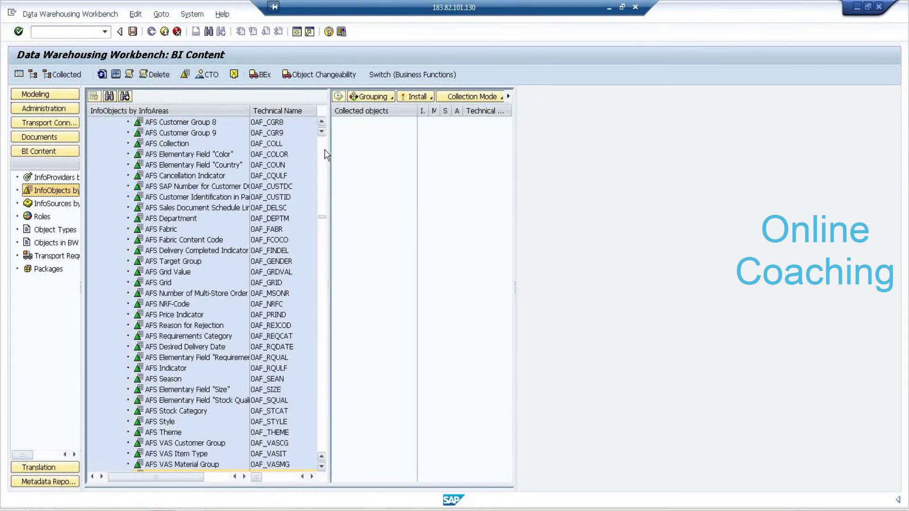
pyautogui.scroll(10, 322, 189)
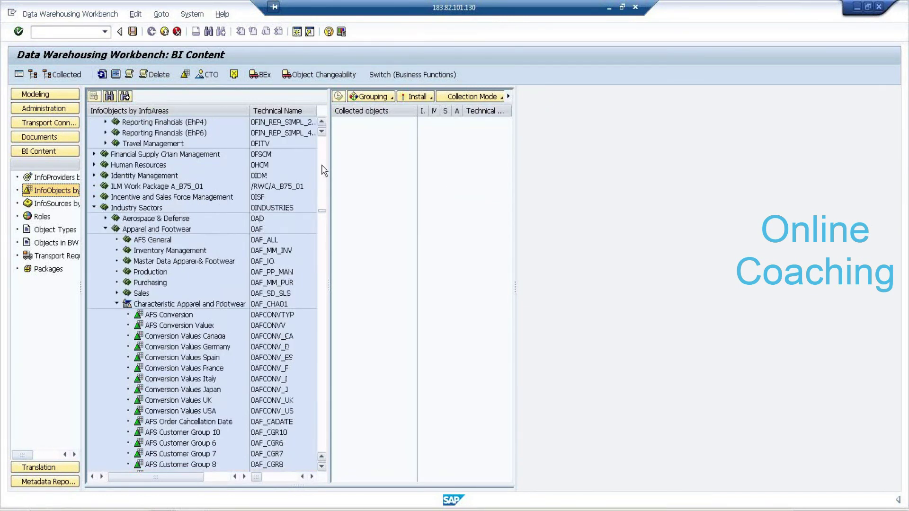
pyautogui.scroll(-15, 322, 251)
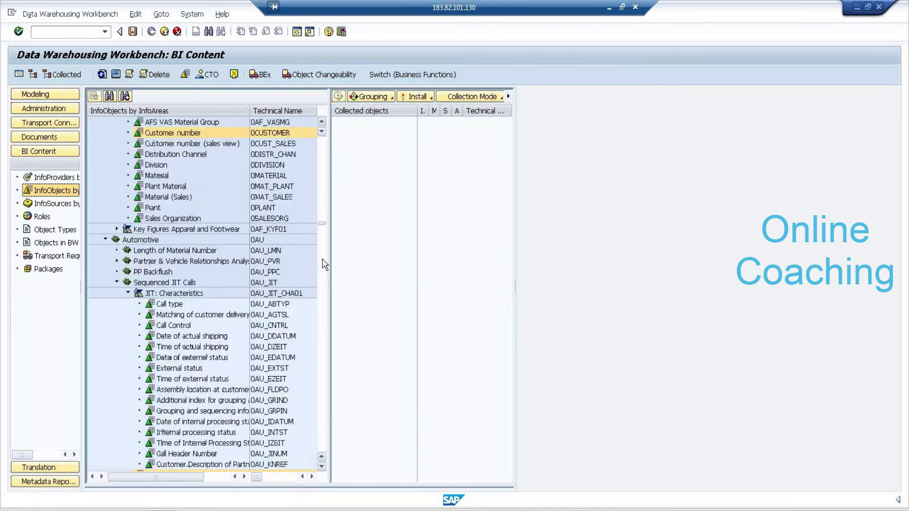
# Drag Customer number (0CUSTOMER), Material (0MATERIAL) and Plant (0PLANT) into the Collected objects list
pyautogui.click(192, 131)
pyautogui.moveTo(193, 135); pyautogui.dragTo(406, 160)
pyautogui.moveTo(350, 146); pyautogui.dragTo(358, 182)
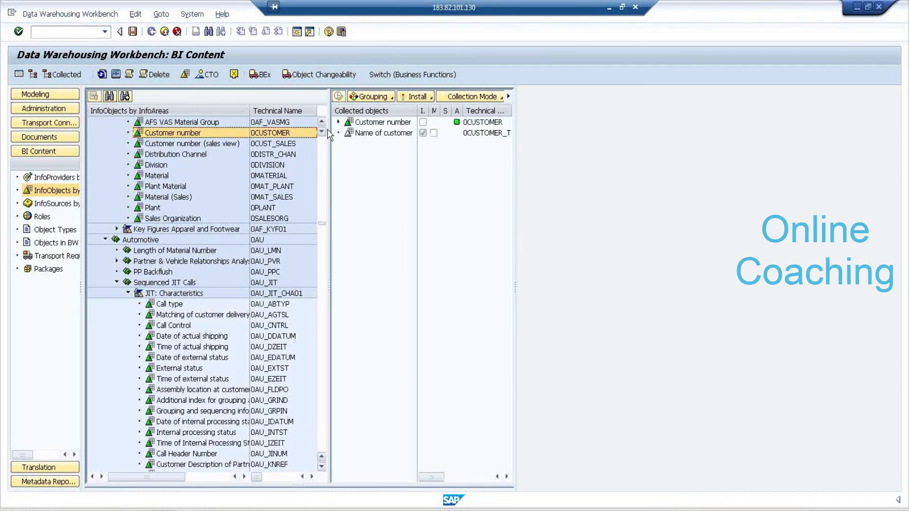
pyautogui.click(266, 177)
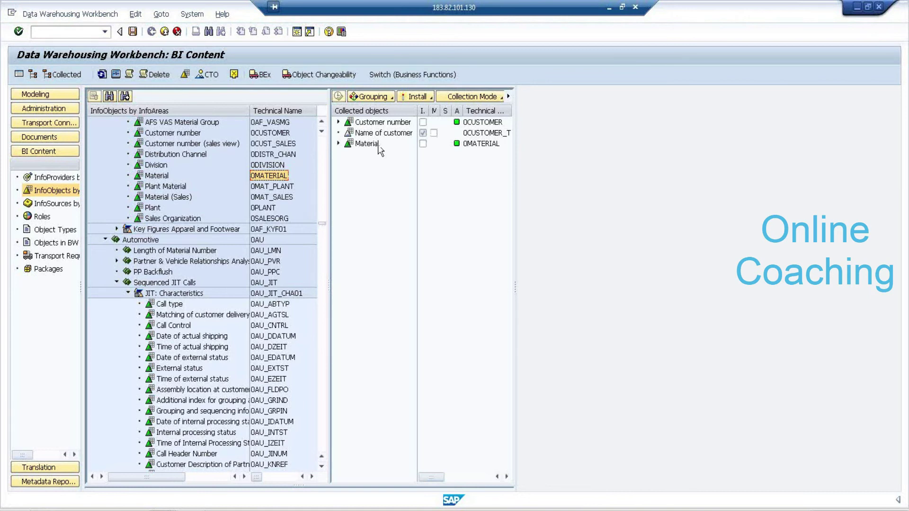
pyautogui.moveTo(273, 209); pyautogui.dragTo(378, 180)
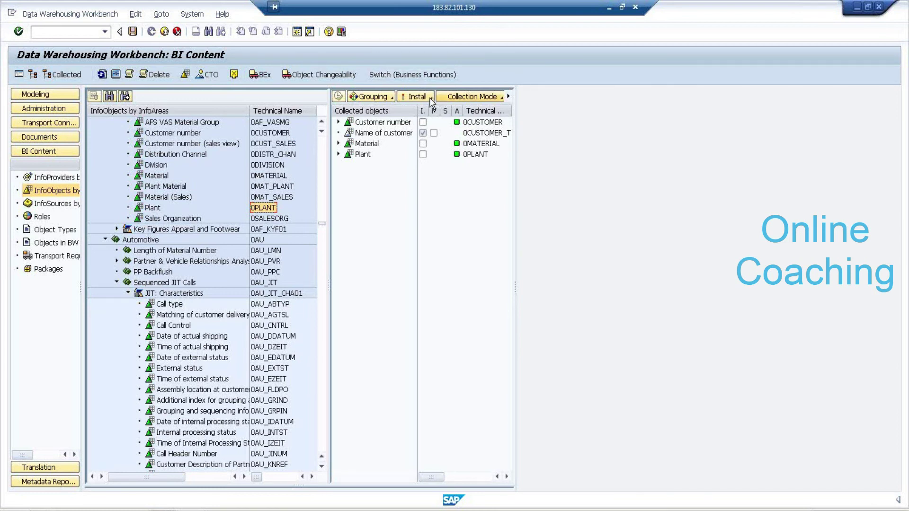
# Review the grouping options and keep automatic collection mode for the collected objects
pyautogui.click(409, 97)
pyautogui.click(374, 96)
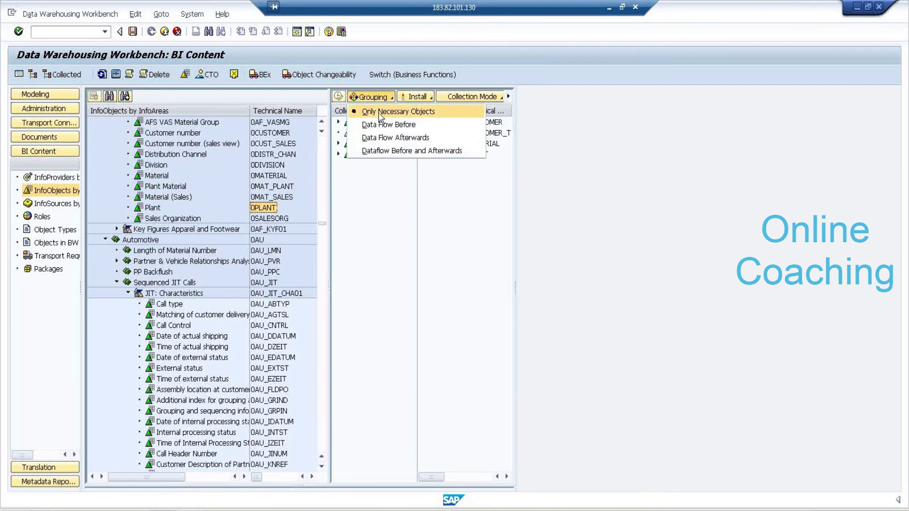
pyautogui.click(490, 97)
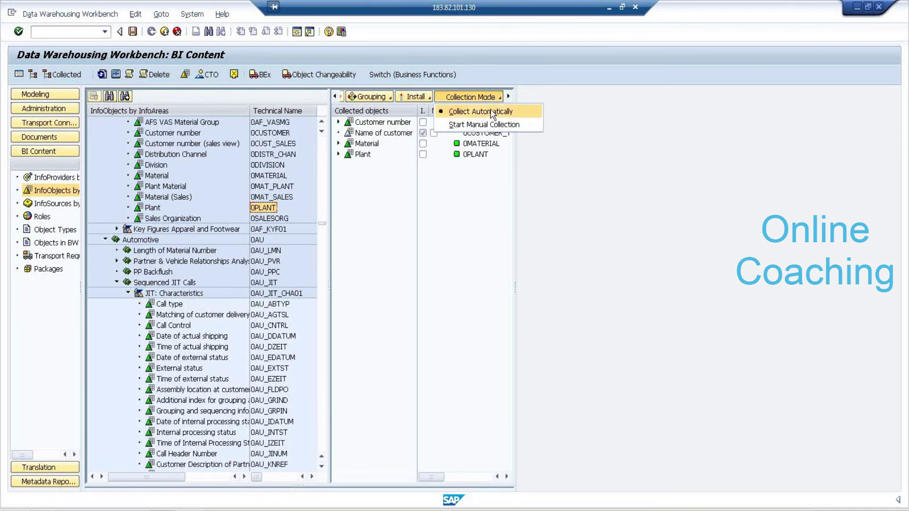
pyautogui.click(397, 178)
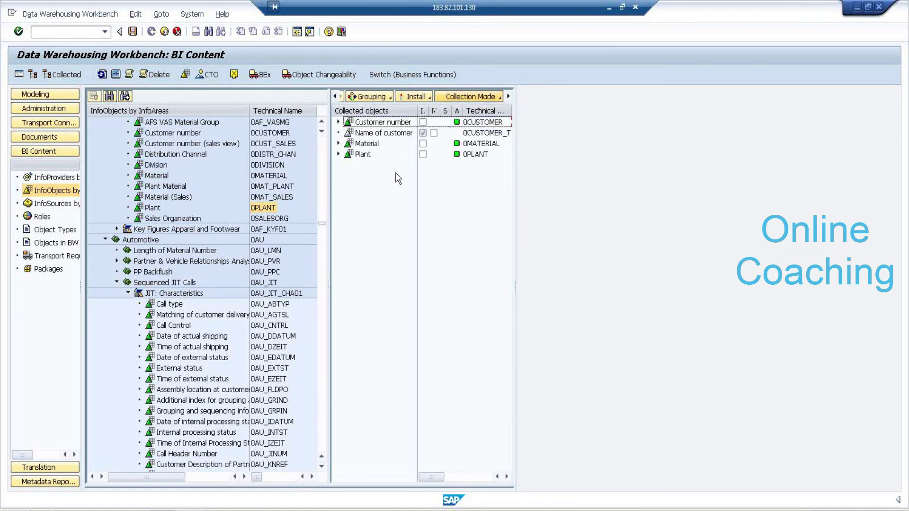
# Install the marked Customer number and Plant InfoObjects, check the log, and switch to Modeling
pyautogui.click(420, 96)
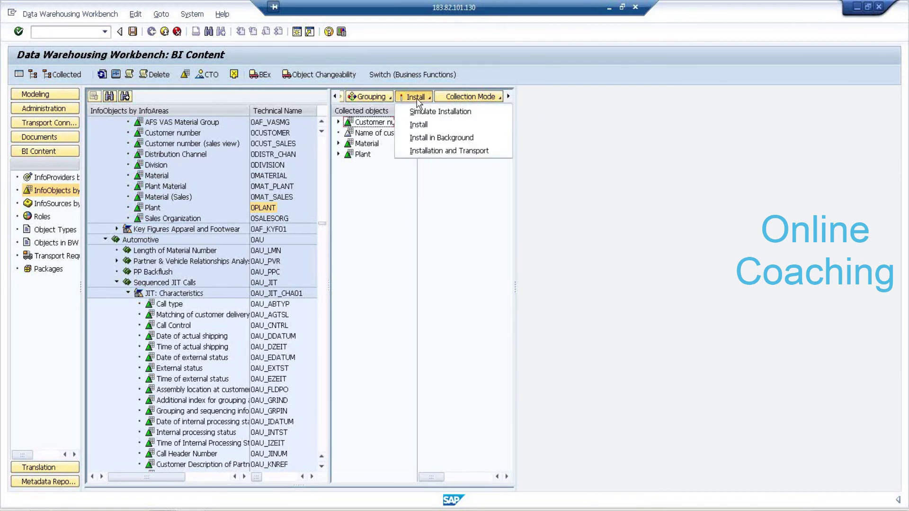
pyautogui.click(414, 127)
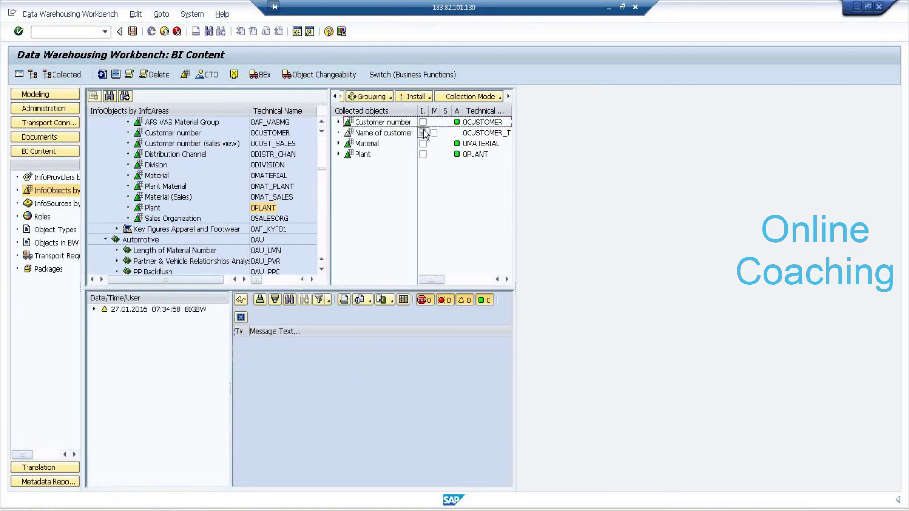
pyautogui.click(423, 122)
pyautogui.click(423, 154)
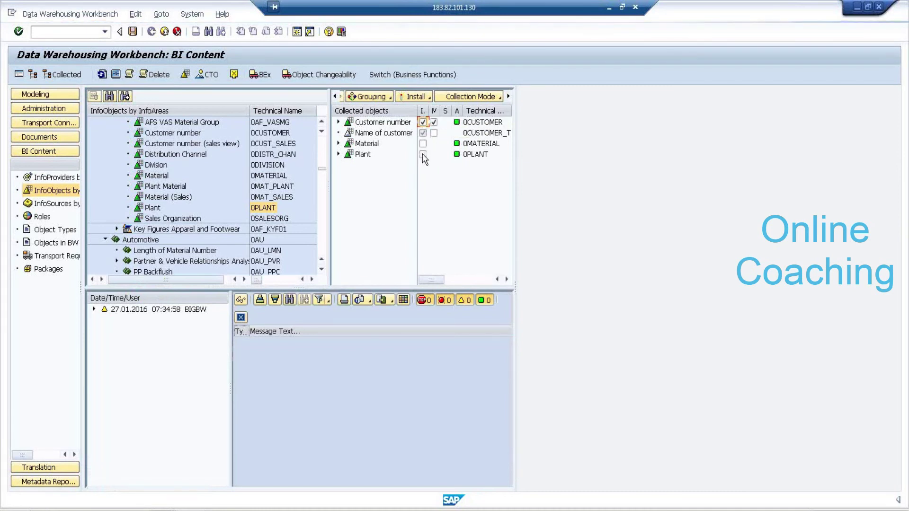
pyautogui.click(415, 97)
pyautogui.click(420, 125)
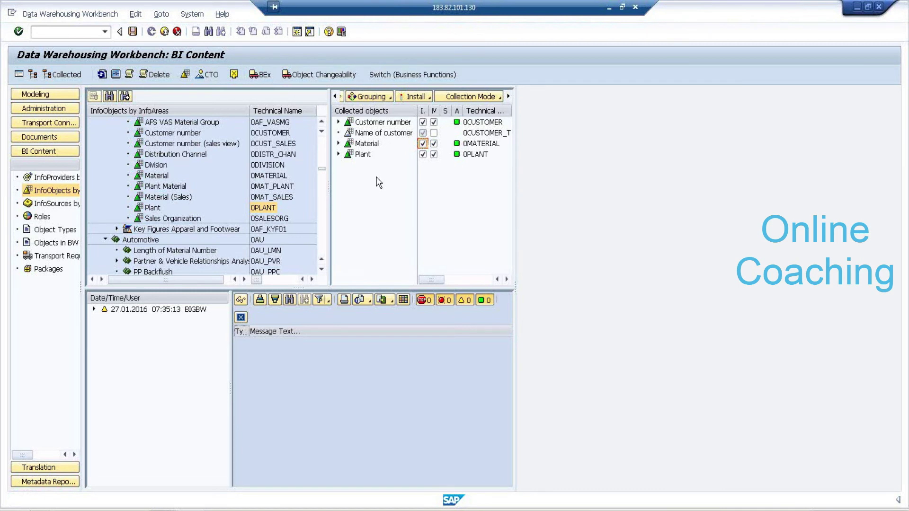
pyautogui.click(149, 324)
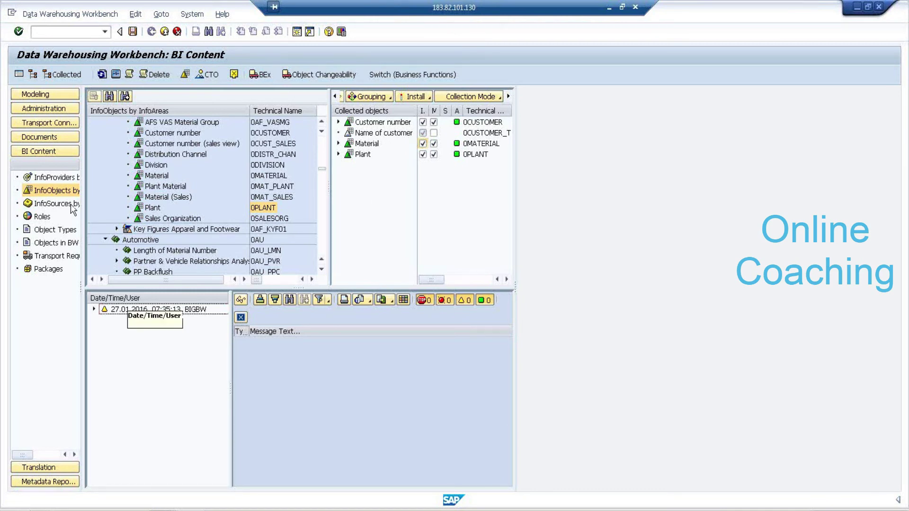
pyautogui.click(51, 97)
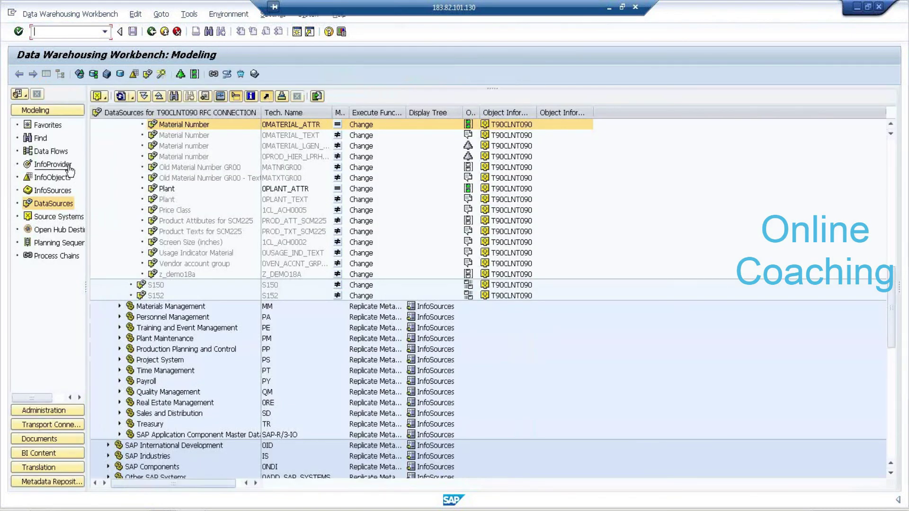
# In the InfoProvider tree, search for 0MATERIAL and expand Customer number's Attributes, Hierarchies and Texts
pyautogui.click(68, 164)
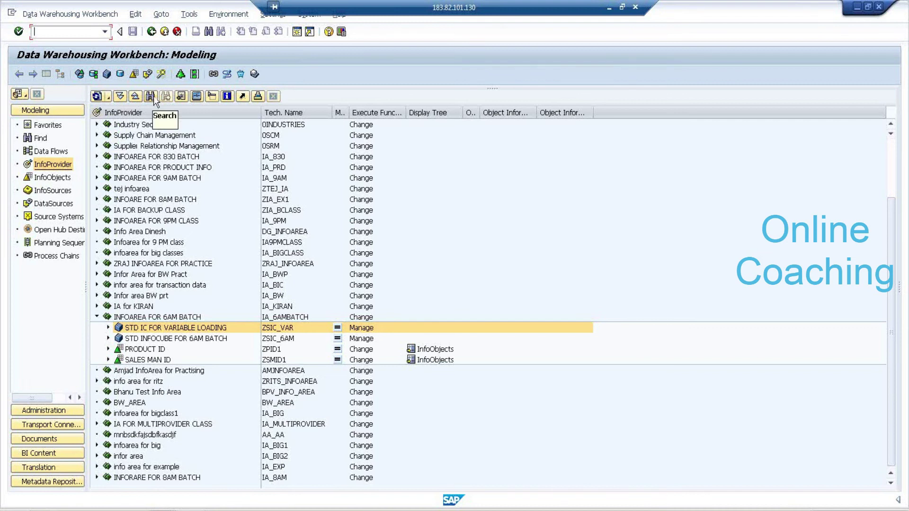
pyautogui.click(150, 96)
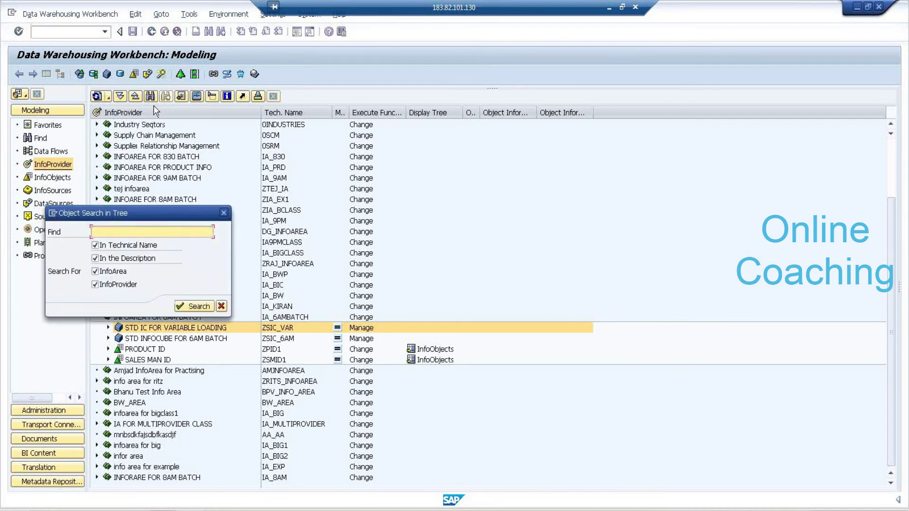
pyautogui.write('0MATERIAL')
pyautogui.press('Return')
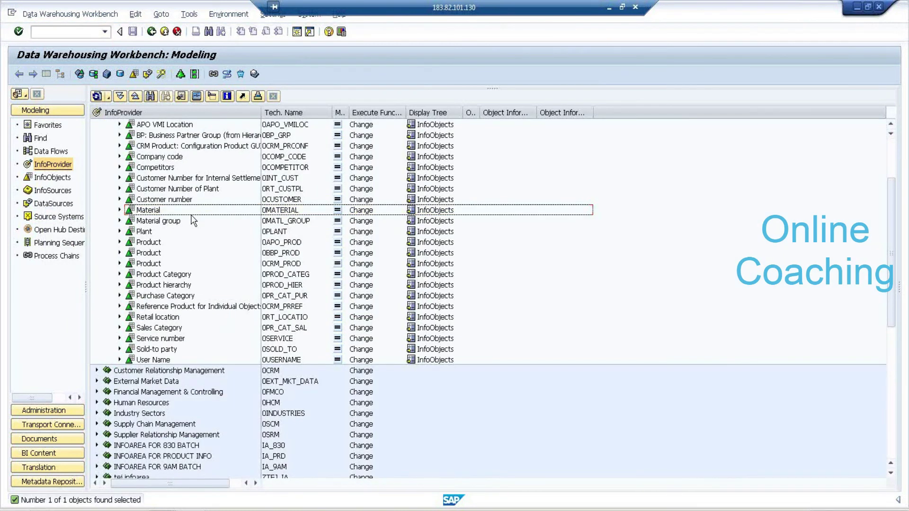
pyautogui.click(145, 231)
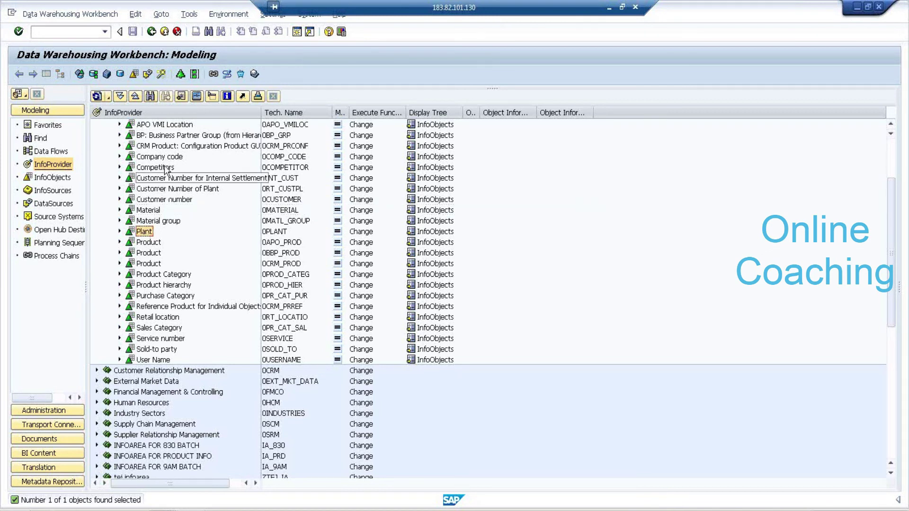
pyautogui.rightClick(176, 201)
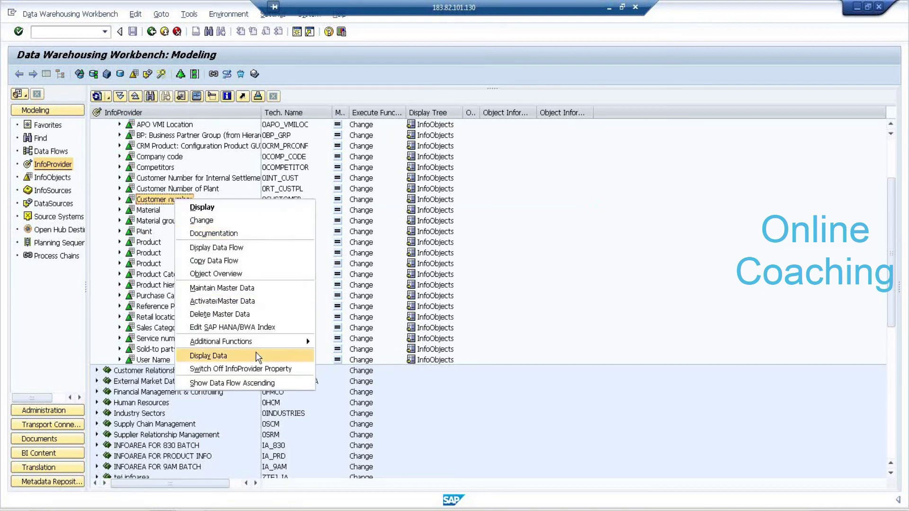
pyautogui.click(119, 199)
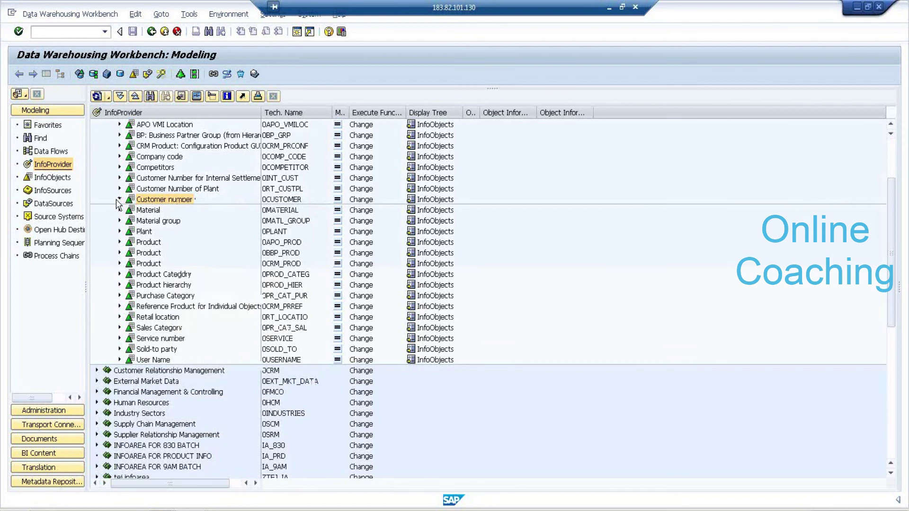
pyautogui.click(213, 213)
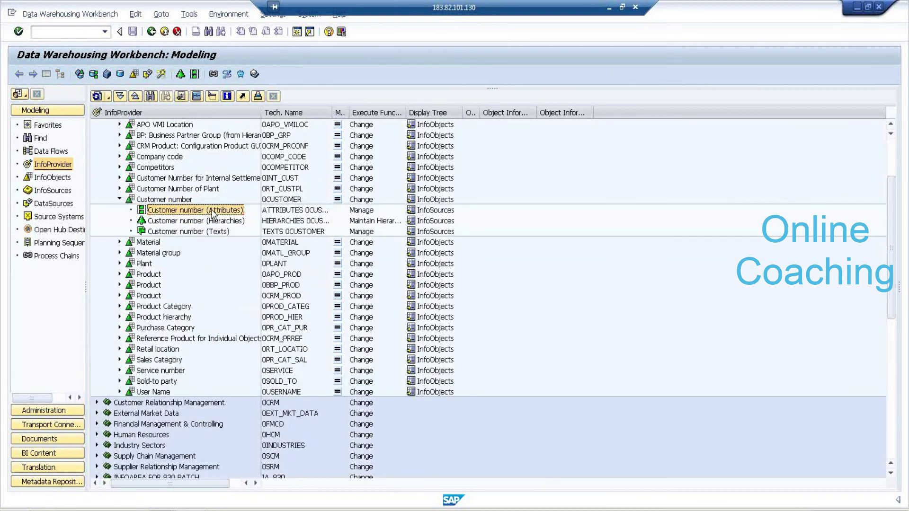
pyautogui.rightClick(213, 215)
# Create and activate a transformation from DataSource 0CUSTOMER_ATTR into Customer number attributes, then return to the tree
pyautogui.click(255, 258)
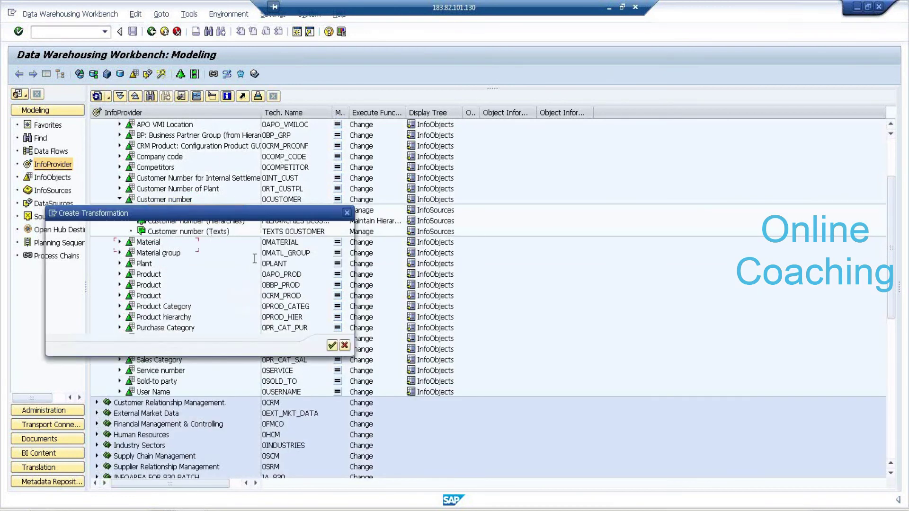
pyautogui.click(182, 301)
pyautogui.click(163, 308)
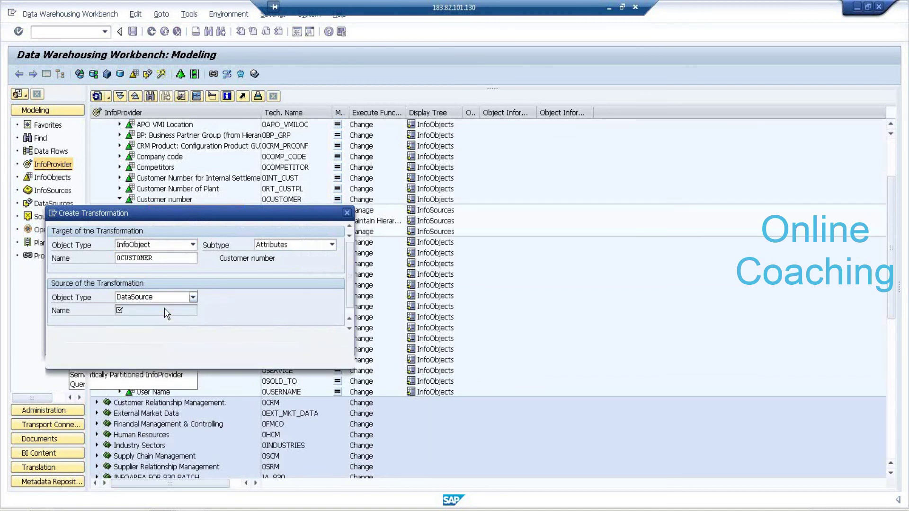
pyautogui.write('0CUSTOMER_ATTR')
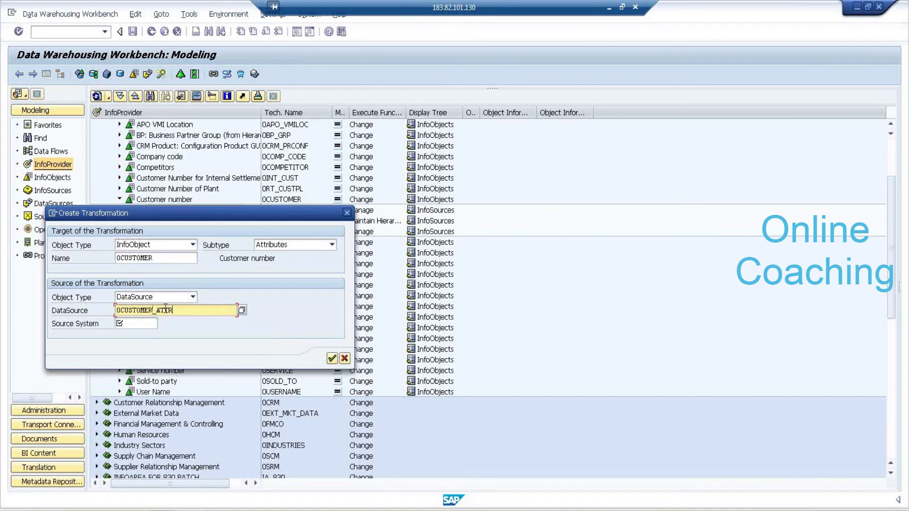
pyautogui.press('Tab')
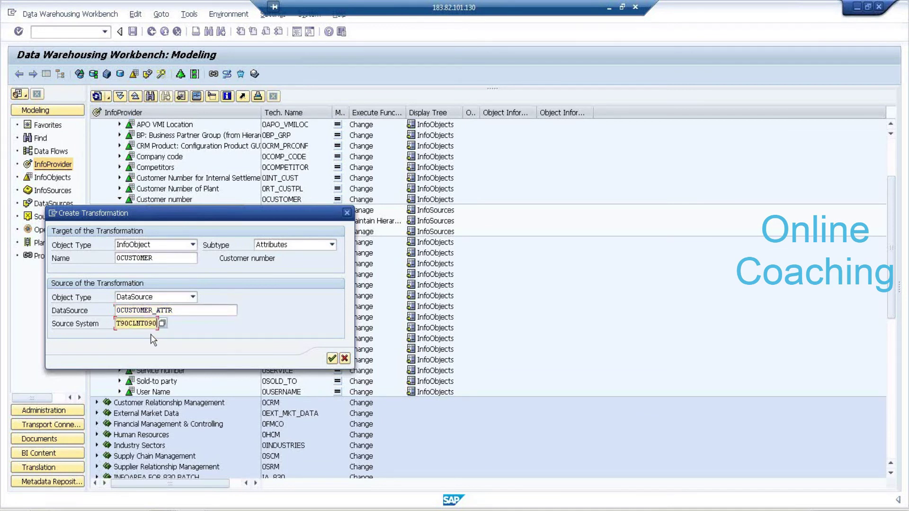
pyautogui.click(332, 359)
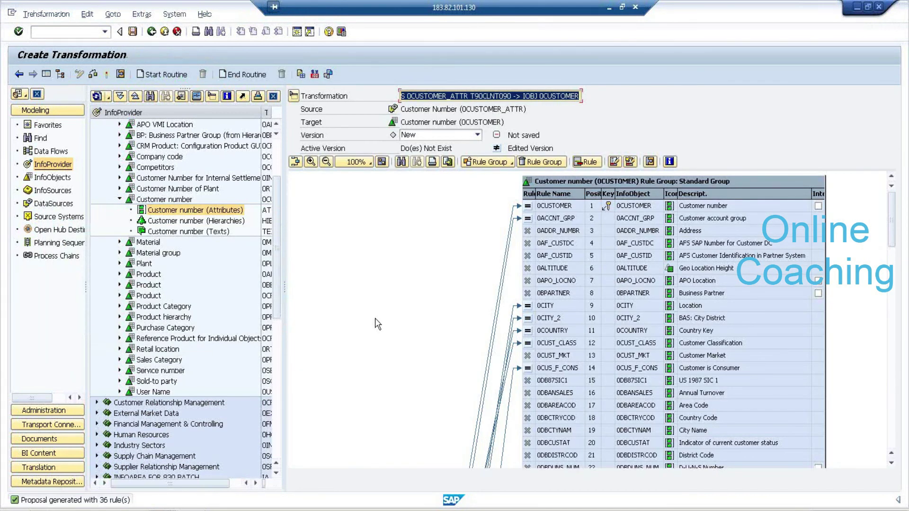
pyautogui.click(107, 76)
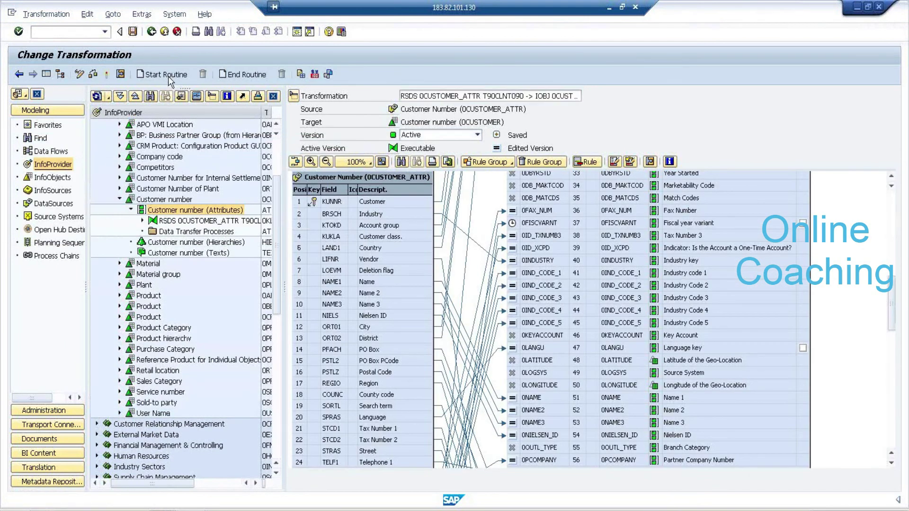
pyautogui.click(151, 31)
pyautogui.click(131, 210)
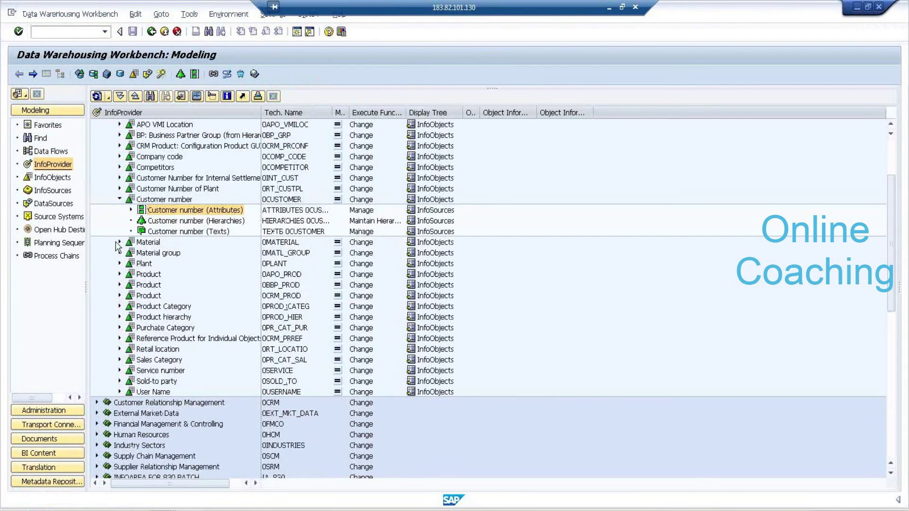
# Start a new transformation into Material attributes with a DataSource as its source
pyautogui.click(119, 242)
pyautogui.rightClick(184, 258)
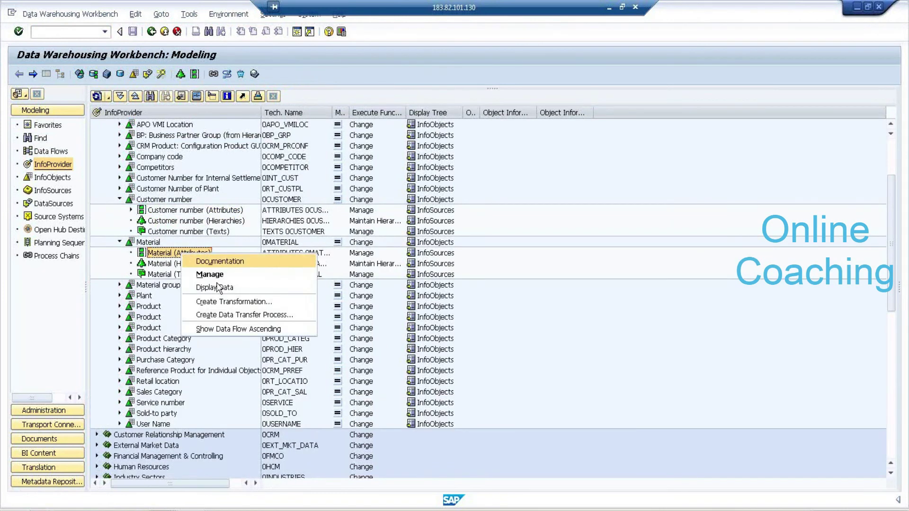
pyautogui.click(229, 300)
pyautogui.click(192, 297)
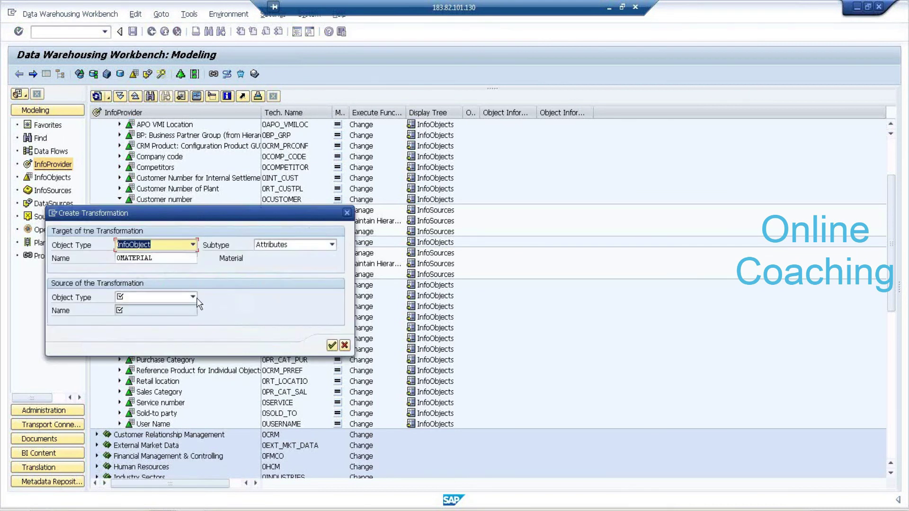
pyautogui.click(166, 308)
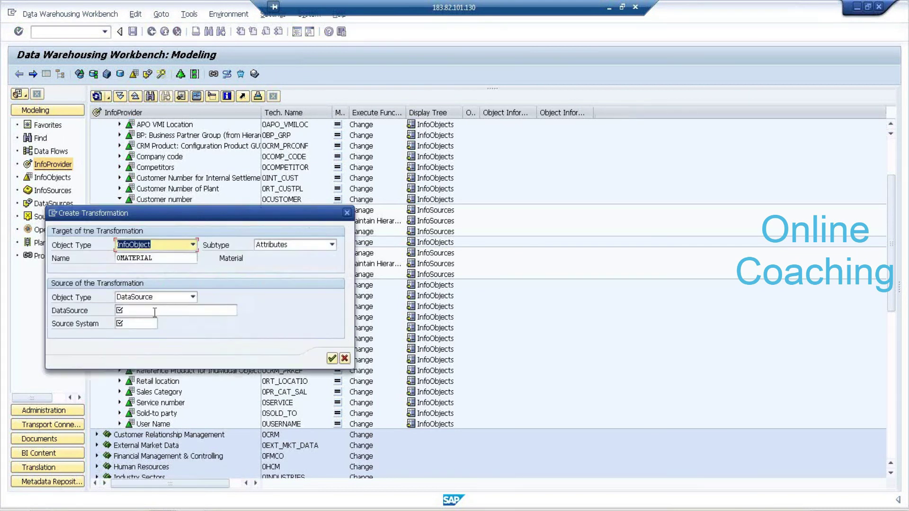
# Use source 0MATERIAL_ATTR on system T90CLNT090, then confirm and activate the transformation
pyautogui.click(154, 311)
pyautogui.write('0MATERIAL')
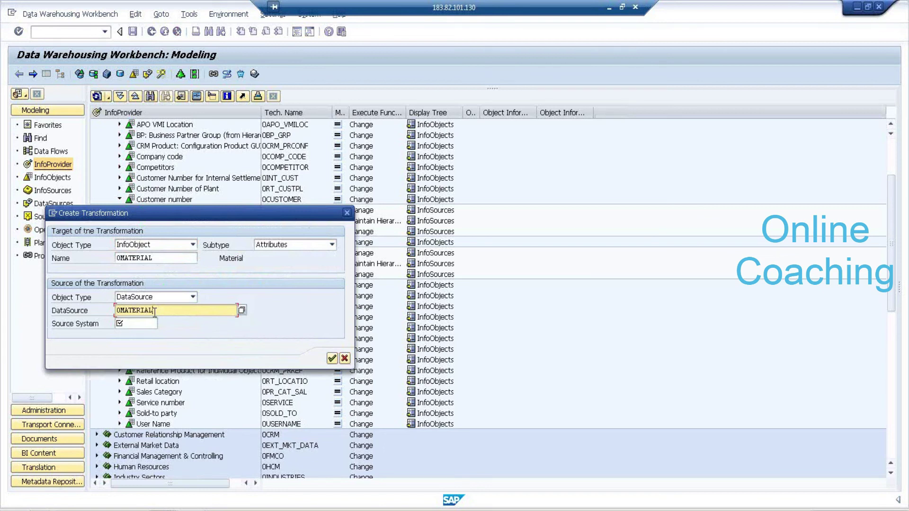
pyautogui.write('_ATTR')
pyautogui.press('Tab')
pyautogui.write('T')
pyautogui.click(137, 333)
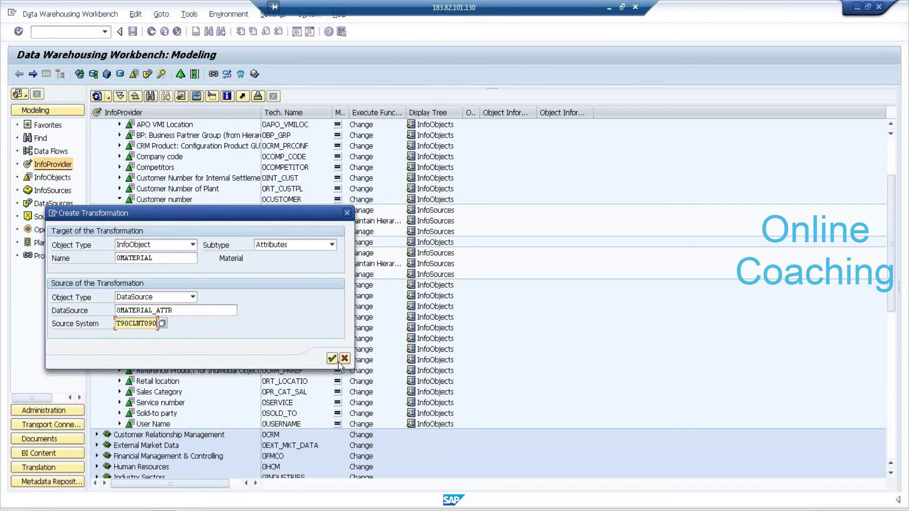
pyautogui.click(332, 358)
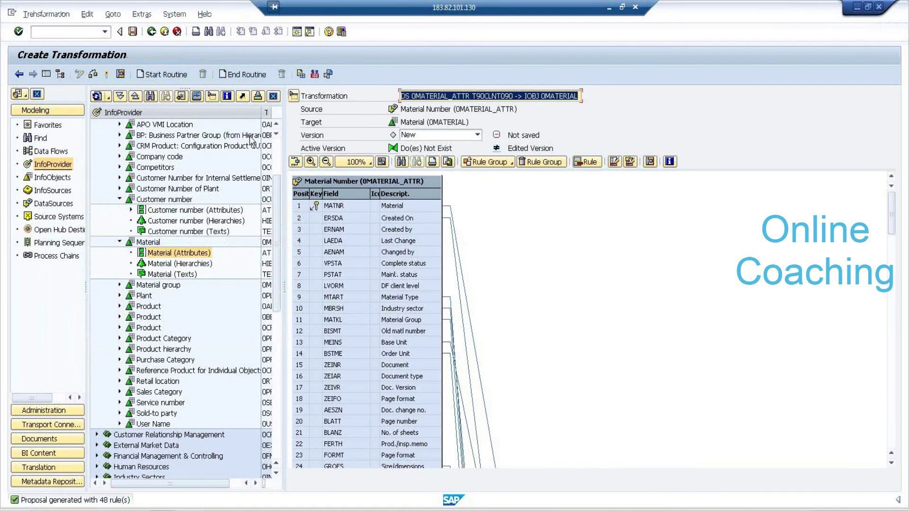
pyautogui.click(107, 75)
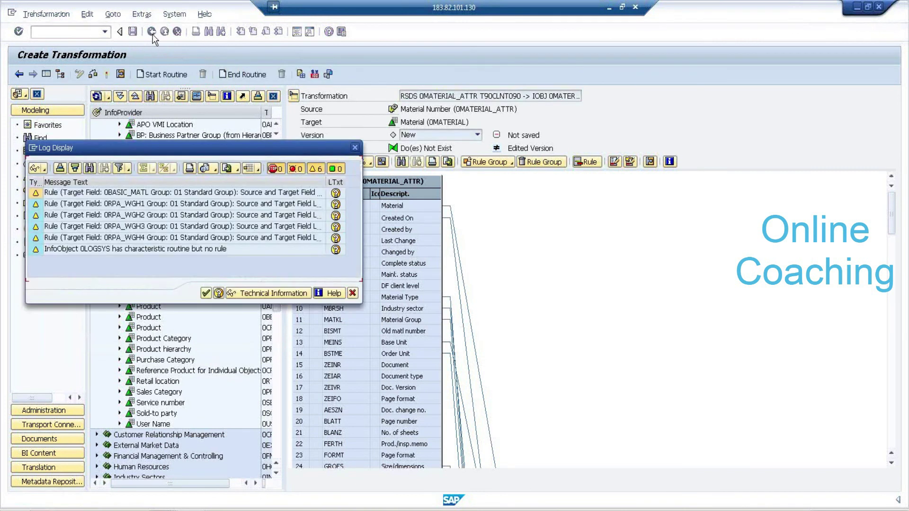
pyautogui.click(206, 293)
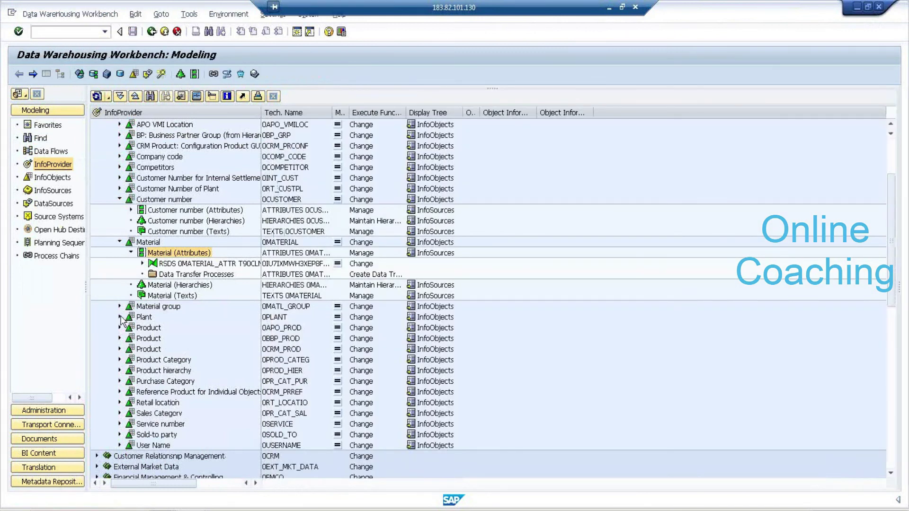
# Start a new transformation into Plant attributes with a DataSource as its source
pyautogui.click(119, 317)
pyautogui.rightClick(174, 327)
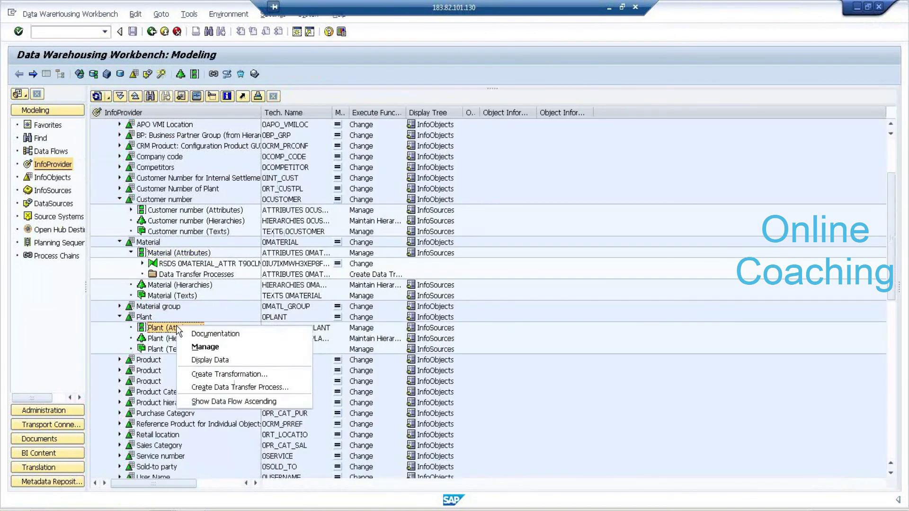
pyautogui.click(229, 374)
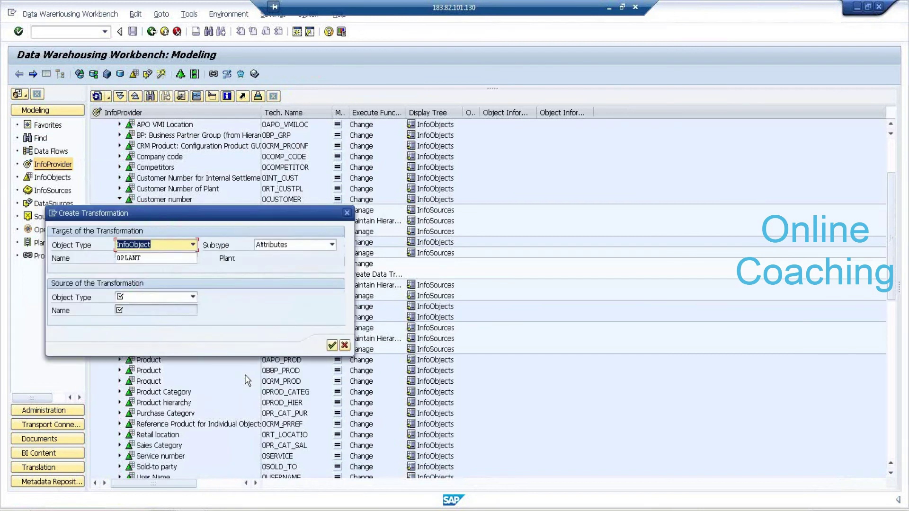
pyautogui.click(192, 297)
pyautogui.click(164, 308)
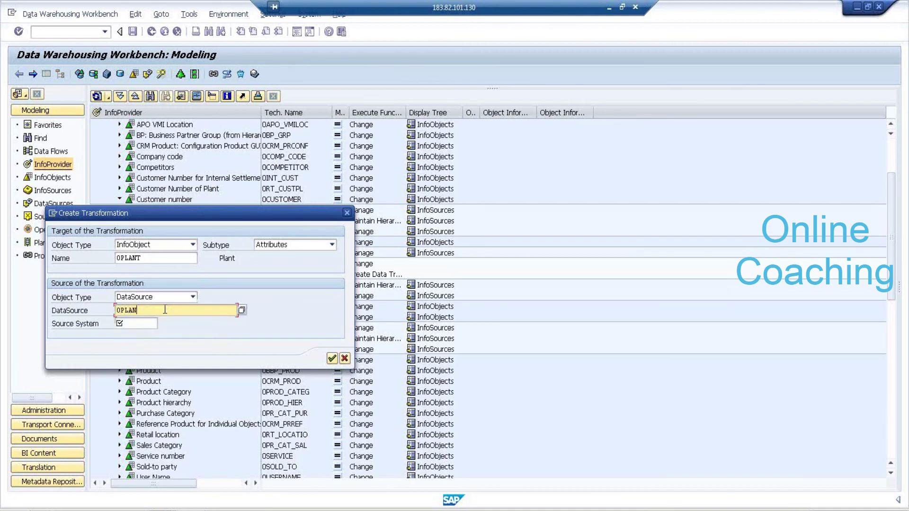
# Use source 0PLANT_ATTR on T90CLNT090, activate the transformation, and return to the DataSources tree
pyautogui.write('0PLANT_ATTR')
pyautogui.press('Tab')
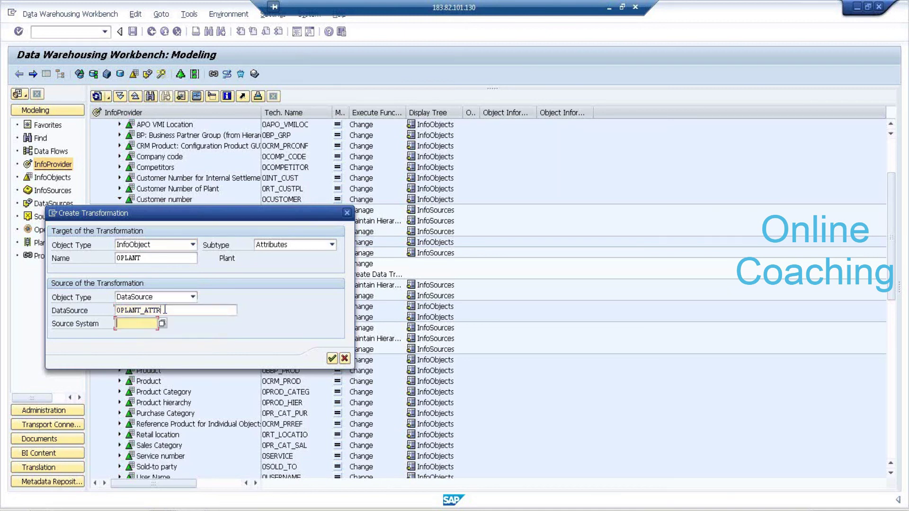
pyautogui.write('T90CLNT090')
pyautogui.click(333, 358)
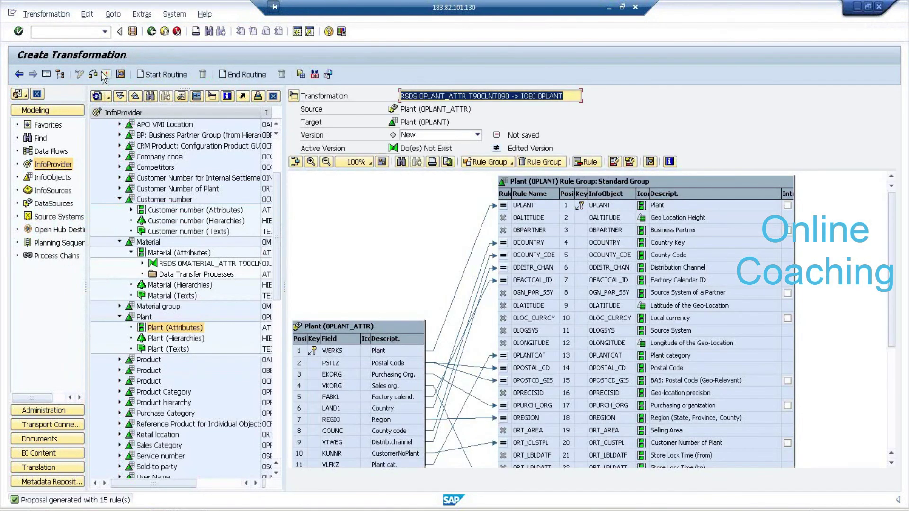
pyautogui.click(108, 74)
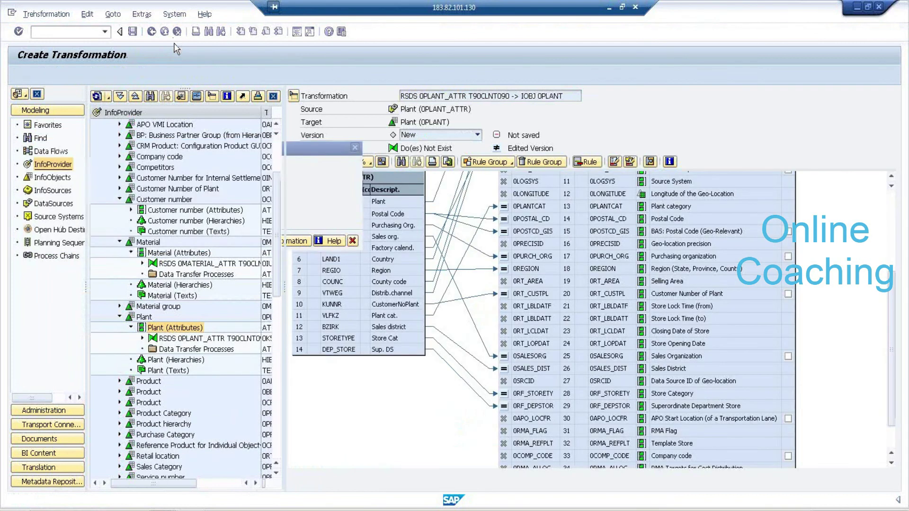
pyautogui.click(152, 31)
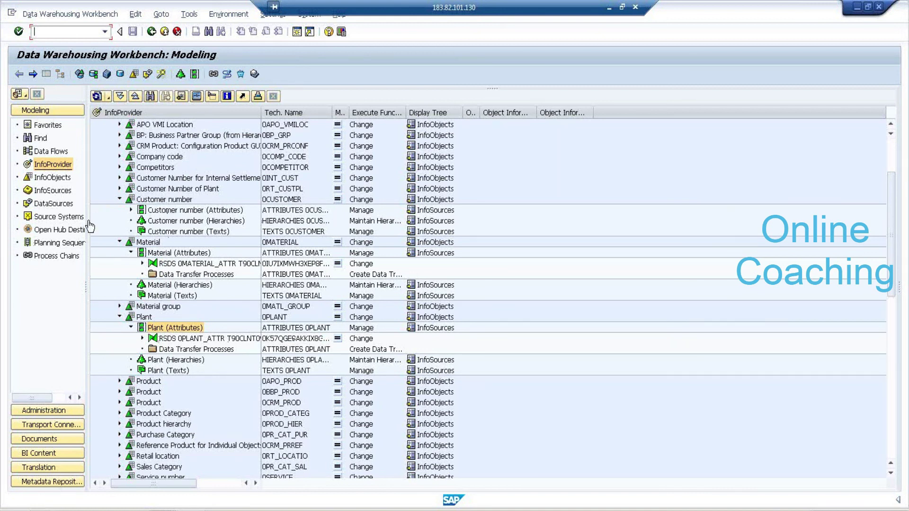
pyautogui.click(64, 203)
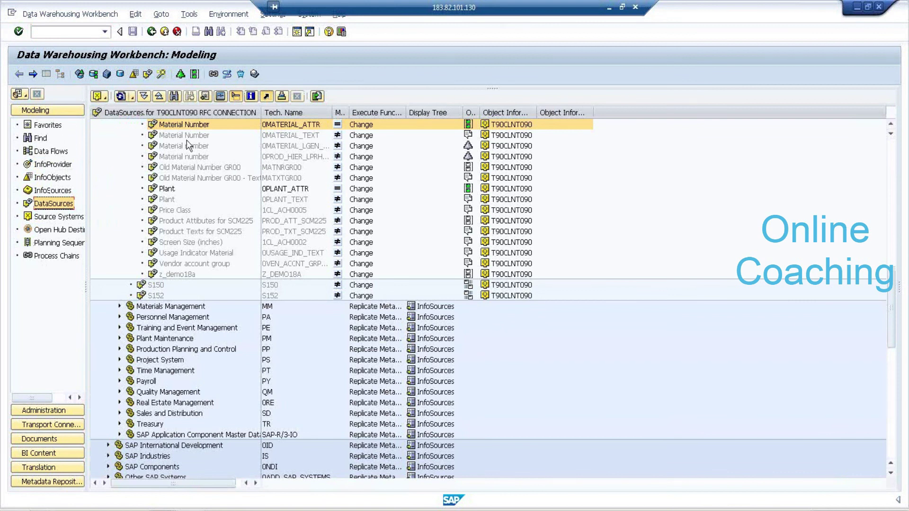
# Locate the Customer Number DataSource 0CUSTOMER_ATTR and start creating an InfoPackage for it
pyautogui.click(182, 126)
pyautogui.scroll(2, 183, 127)
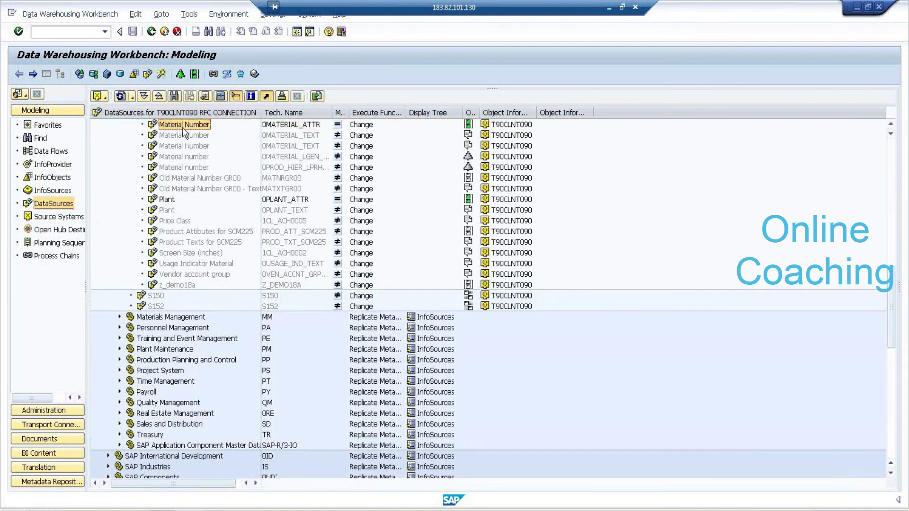
pyautogui.scroll(3, 183, 126)
pyautogui.click(183, 157)
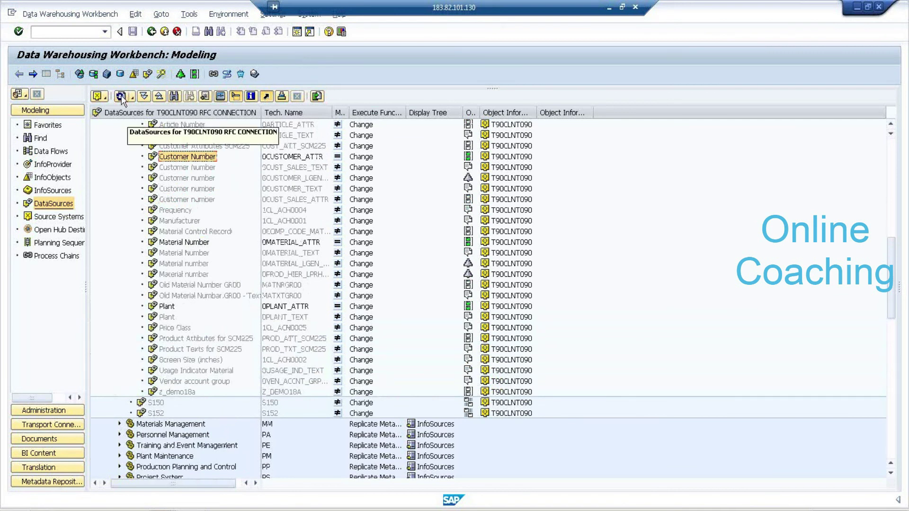
pyautogui.scroll(9, 175, 265)
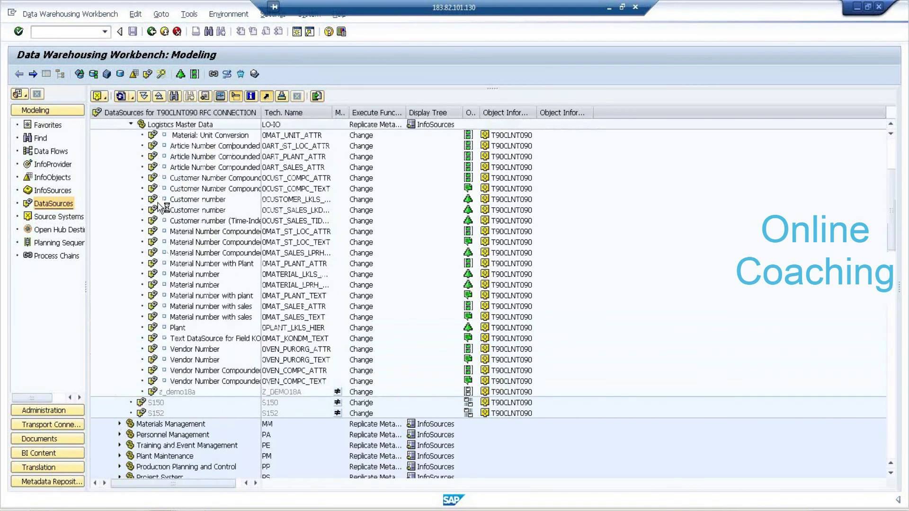
pyautogui.scroll(-7, 176, 268)
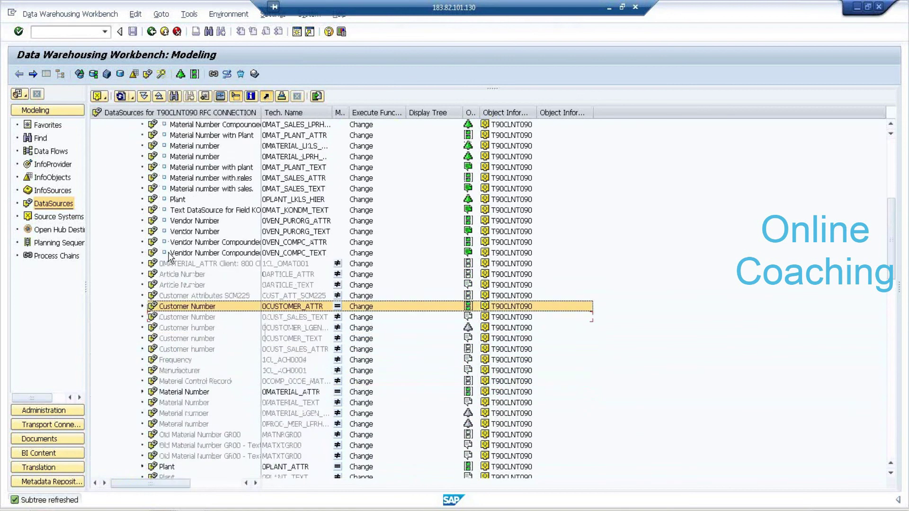
pyautogui.scroll(-2, 170, 258)
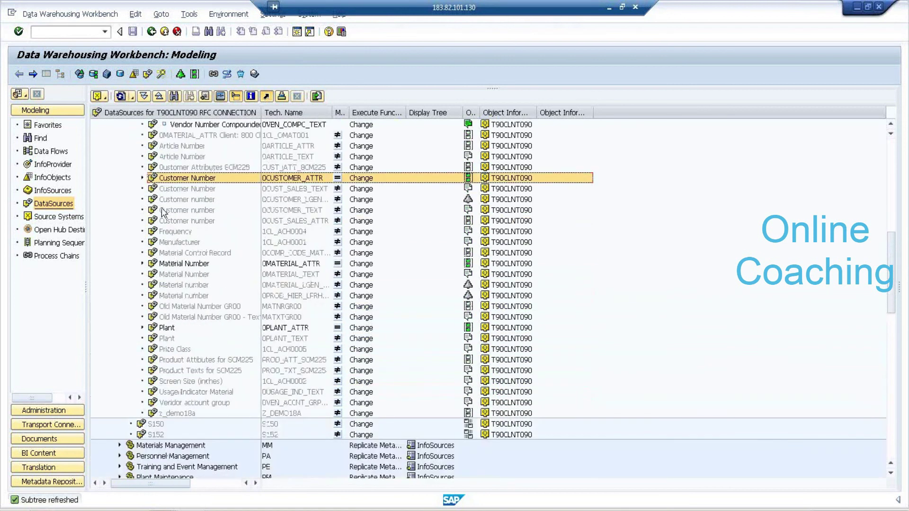
pyautogui.rightClick(167, 180)
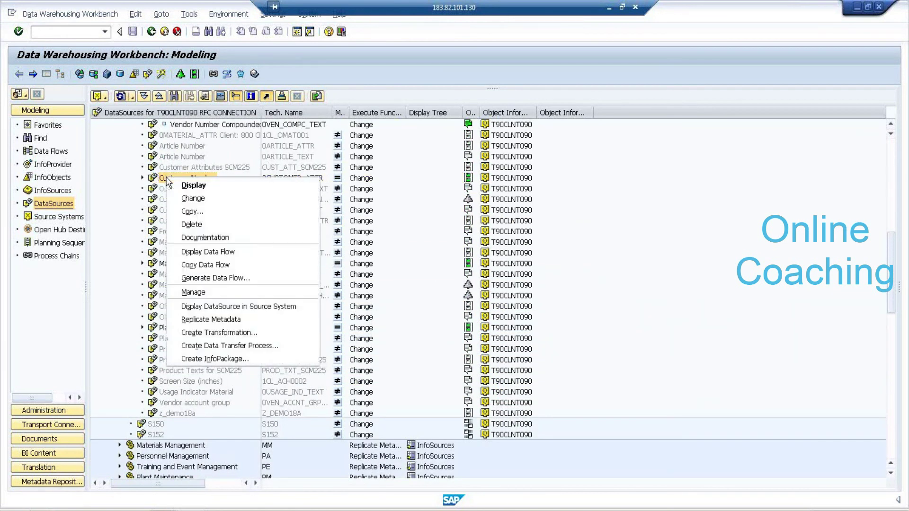
pyautogui.click(230, 356)
# Enter the InfoPackage description 'INFOPAK COR 0CUSTOMER_ATTR', pasting in the technical name
pyautogui.write('INFOPAK')
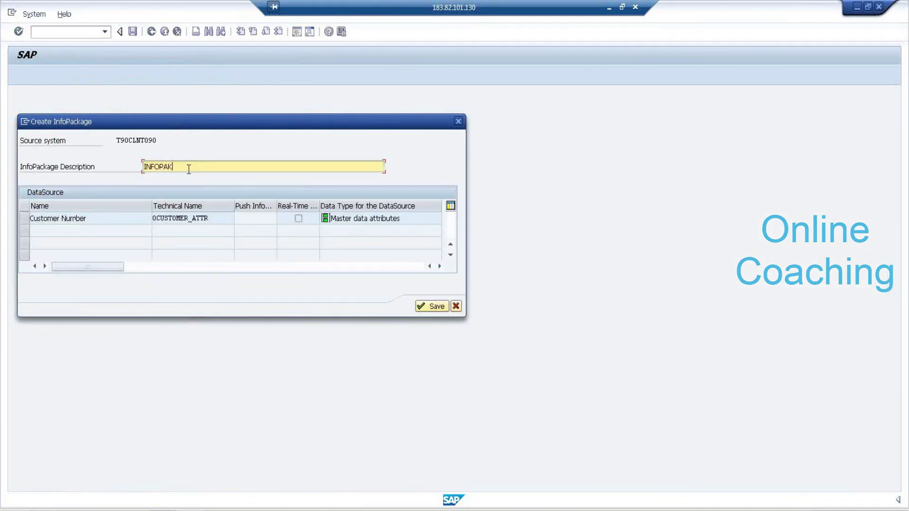
pyautogui.write(' COR')
pyautogui.doubleClick(212, 218)
pyautogui.hotkey('ctrl', 'c')
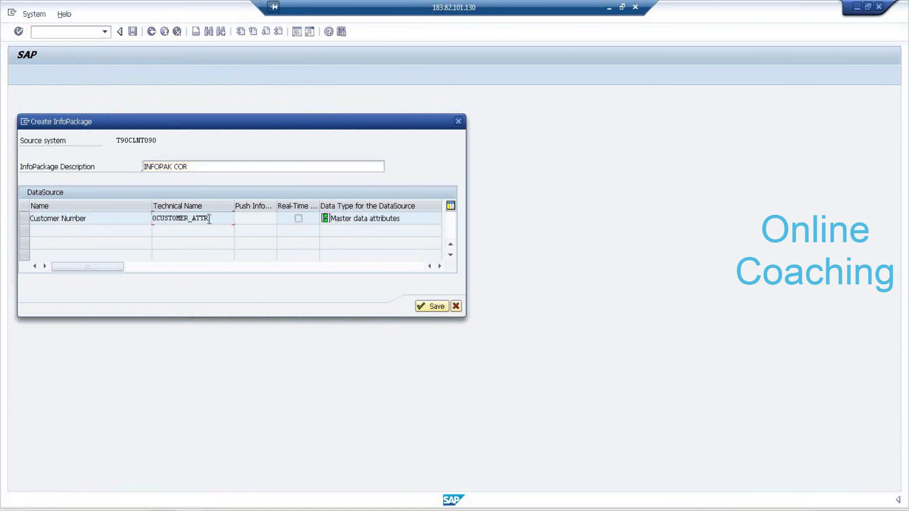
pyautogui.click(261, 168)
pyautogui.hotkey('ctrl', 'v')
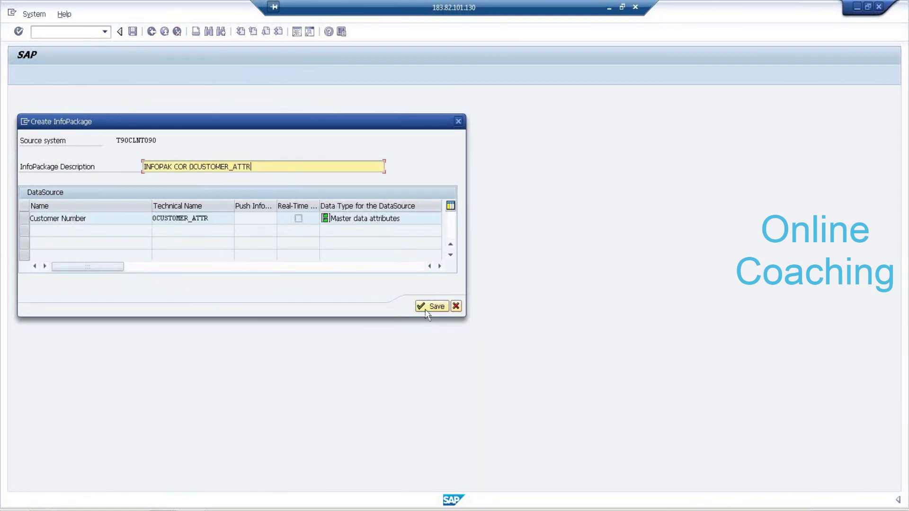
# Save the InfoPackage and start its data load immediately
pyautogui.click(428, 308)
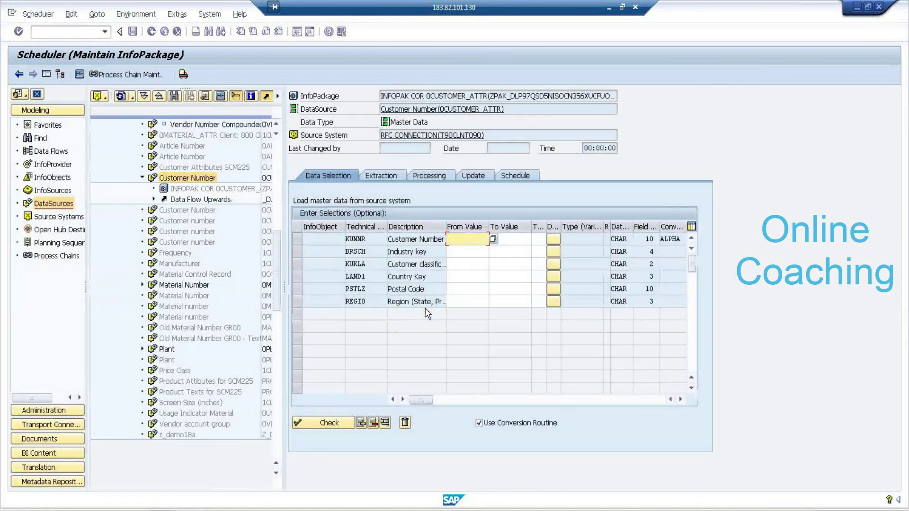
pyautogui.click(516, 180)
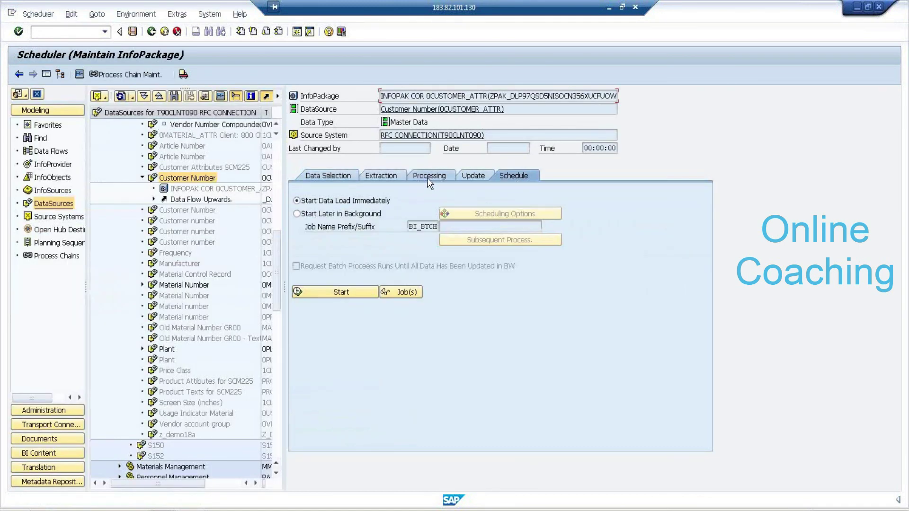
pyautogui.hotkey('ctrl', 'pageup')
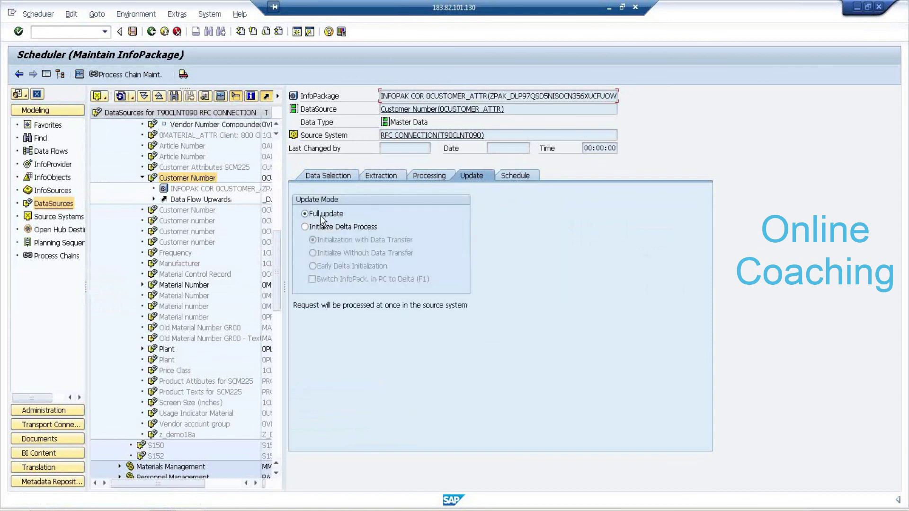
pyautogui.click(511, 180)
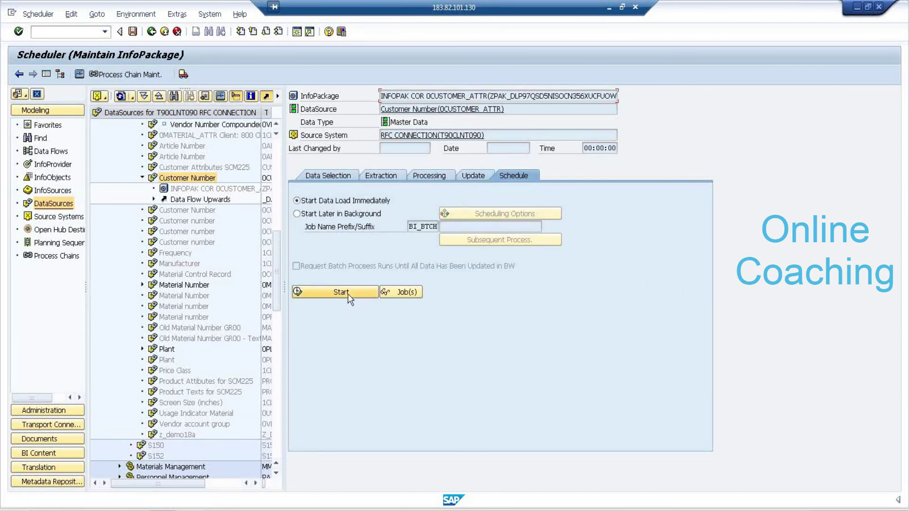
pyautogui.click(349, 297)
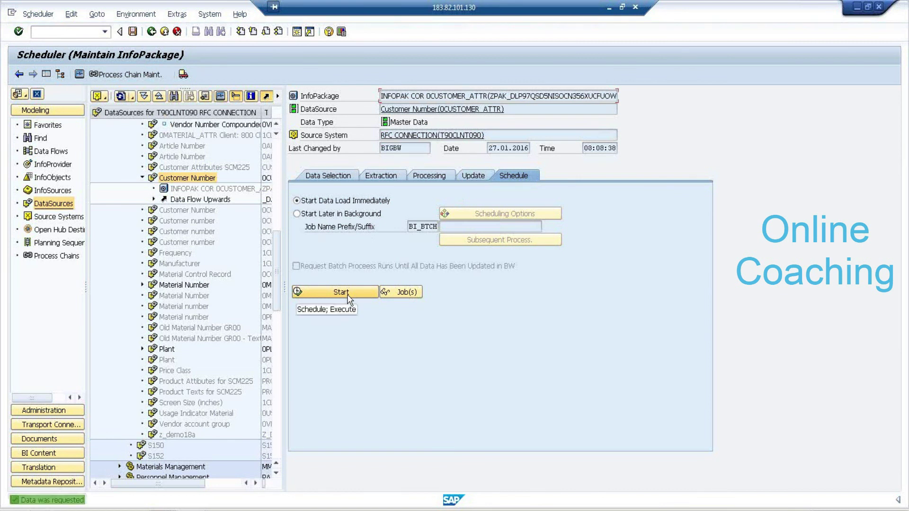
# Monitor the load request, refreshing until all 8.286 records reach the PSA
pyautogui.click(79, 75)
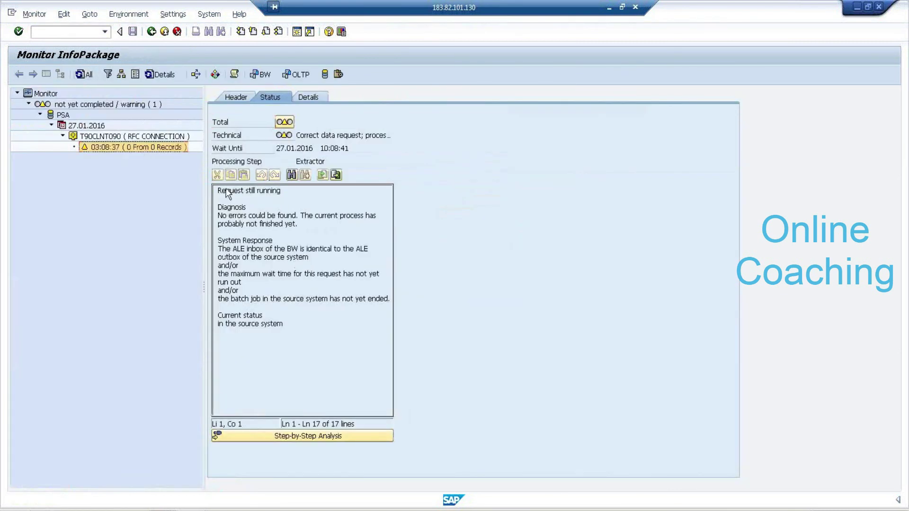
pyautogui.click(80, 76)
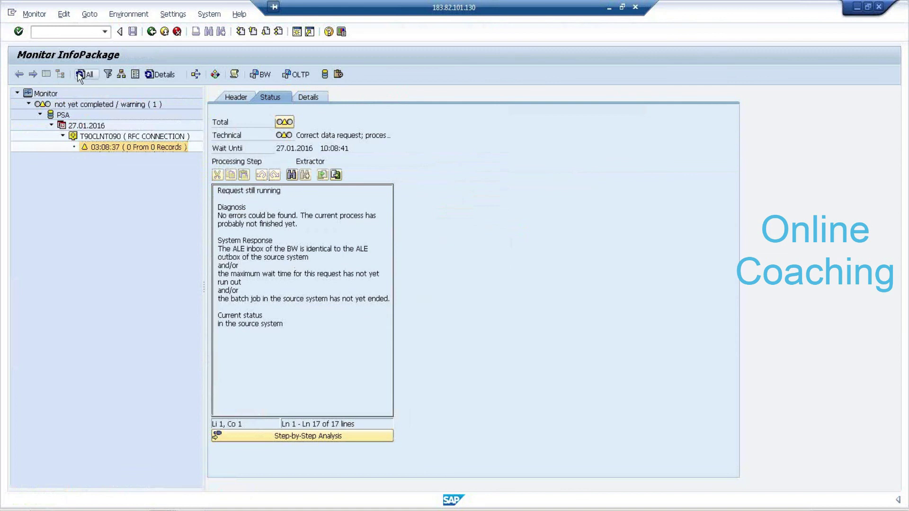
pyautogui.click(80, 76)
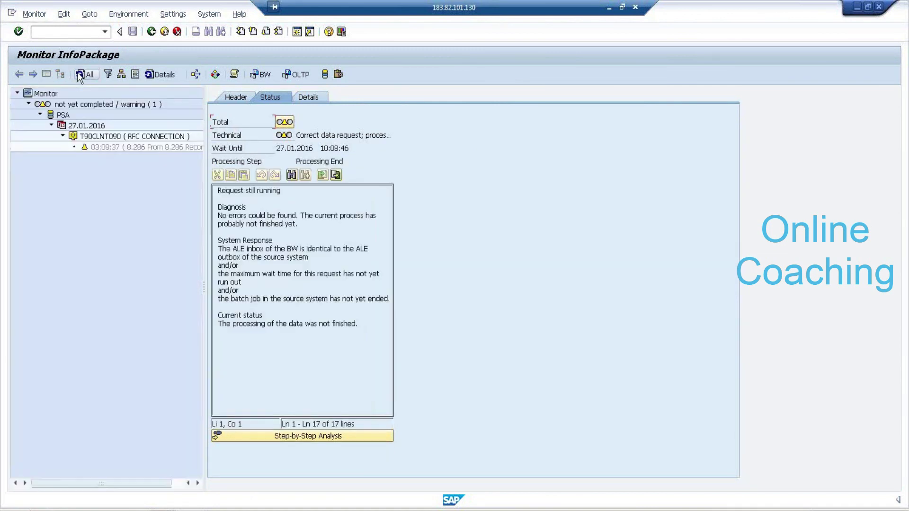
pyautogui.click(79, 75)
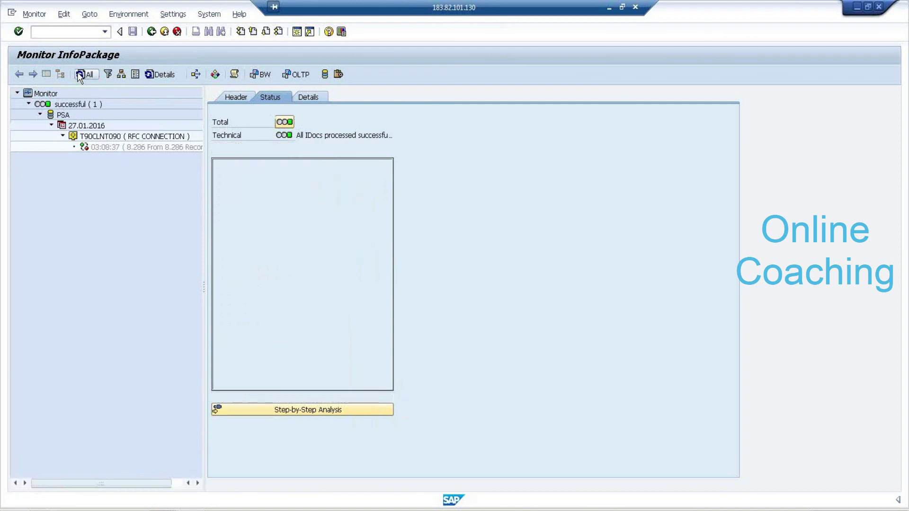
pyautogui.click(121, 144)
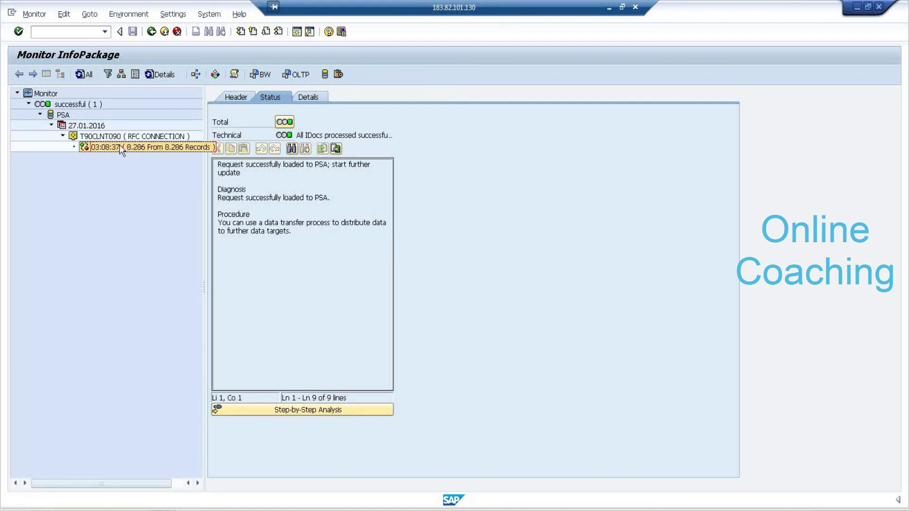
# Return to the DataSources tree and create a DTP from 0CUSTOMER_ATTR to 0CUSTOMER
pyautogui.click(151, 32)
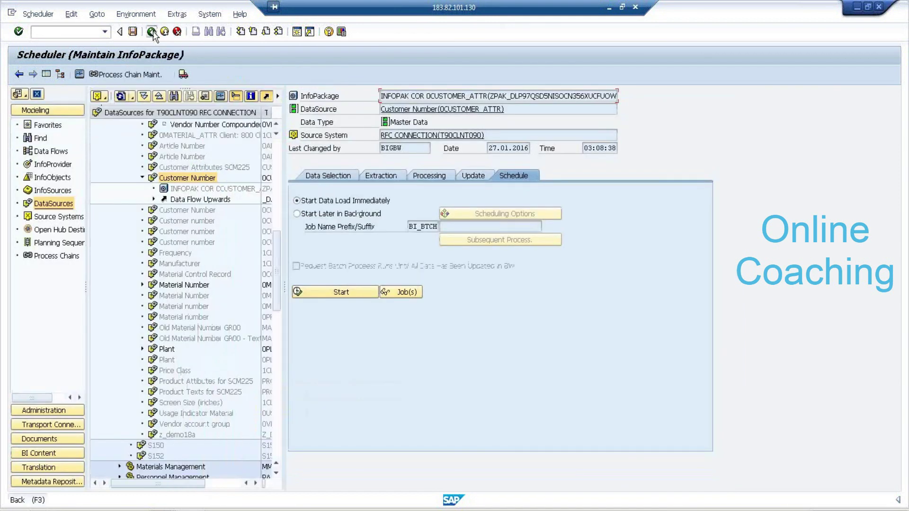
pyautogui.click(152, 32)
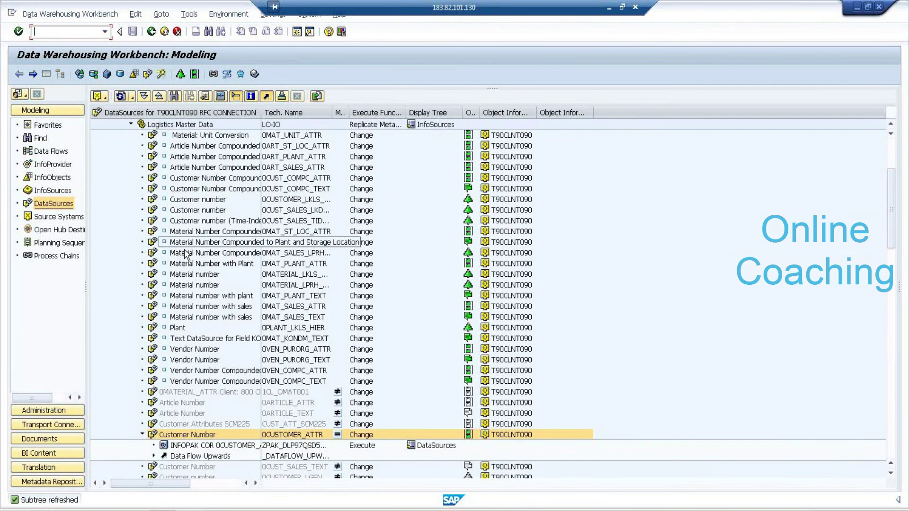
pyautogui.scroll(-7, 185, 256)
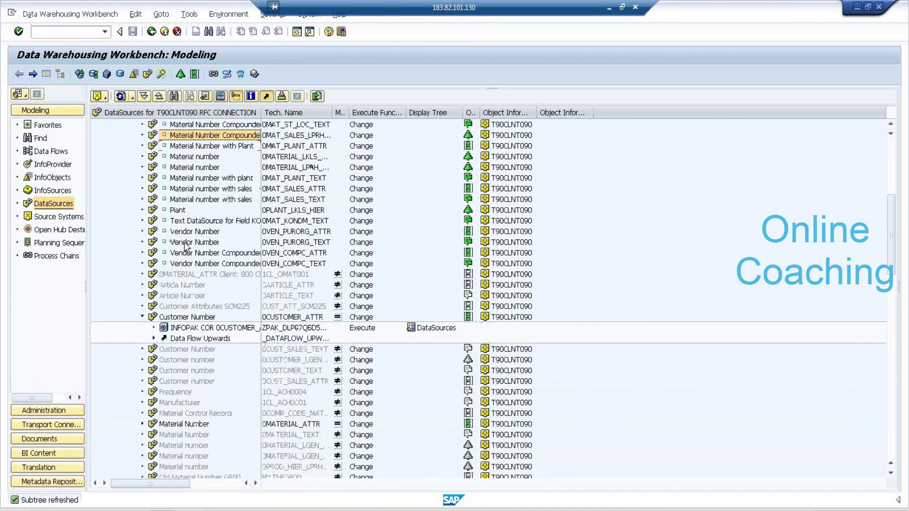
pyautogui.scroll(-1, 185, 244)
pyautogui.rightClick(190, 178)
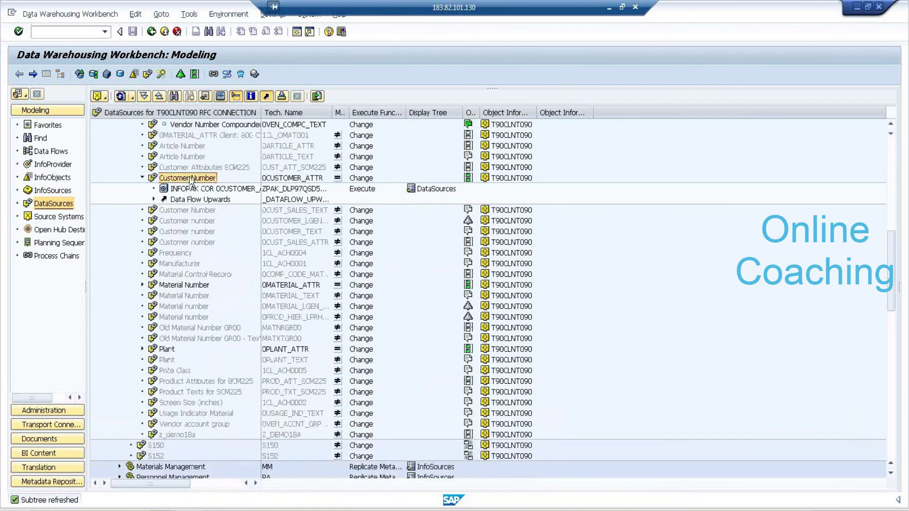
pyautogui.click(264, 342)
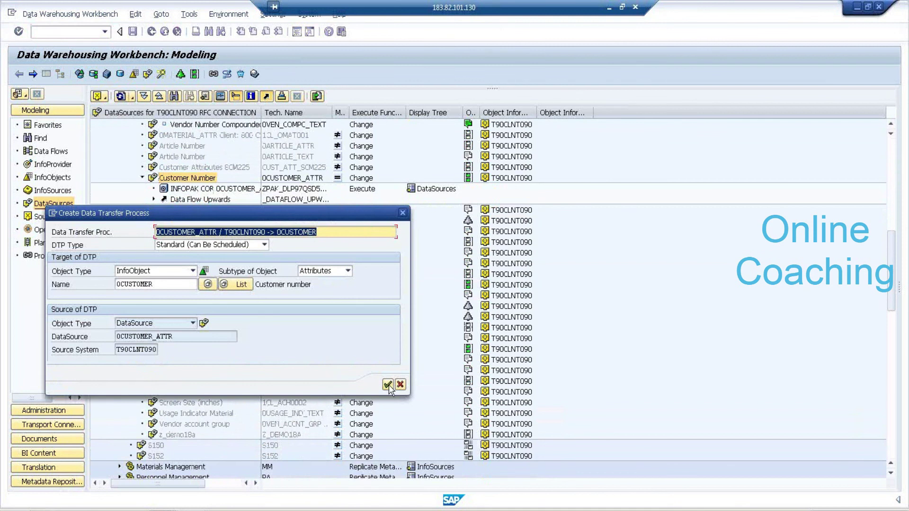
pyautogui.click(387, 384)
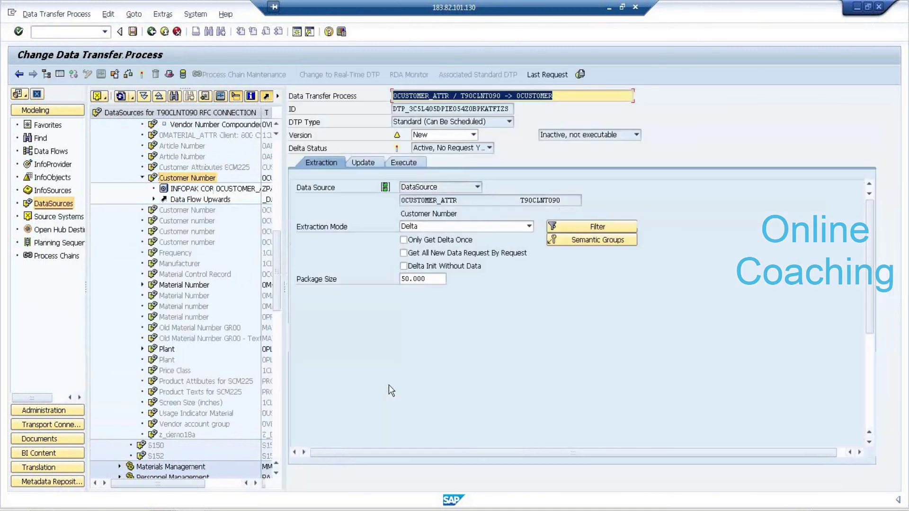
# Set the DTP extraction mode to Full, activate it and execute the load
pyautogui.click(430, 227)
pyautogui.click(426, 240)
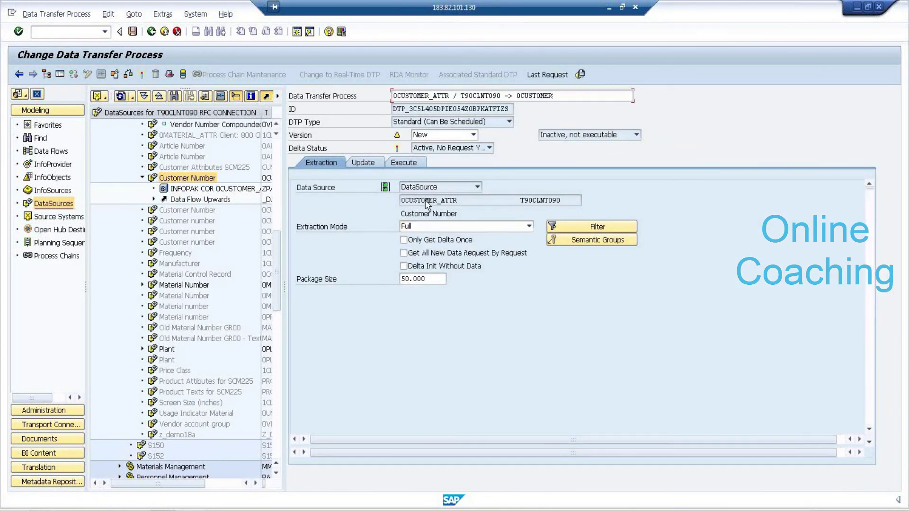
pyautogui.click(405, 149)
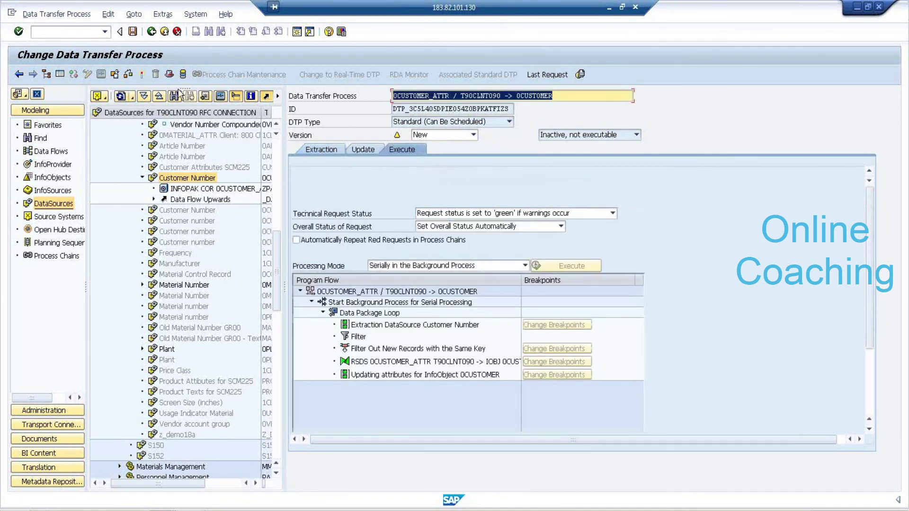
pyautogui.click(142, 74)
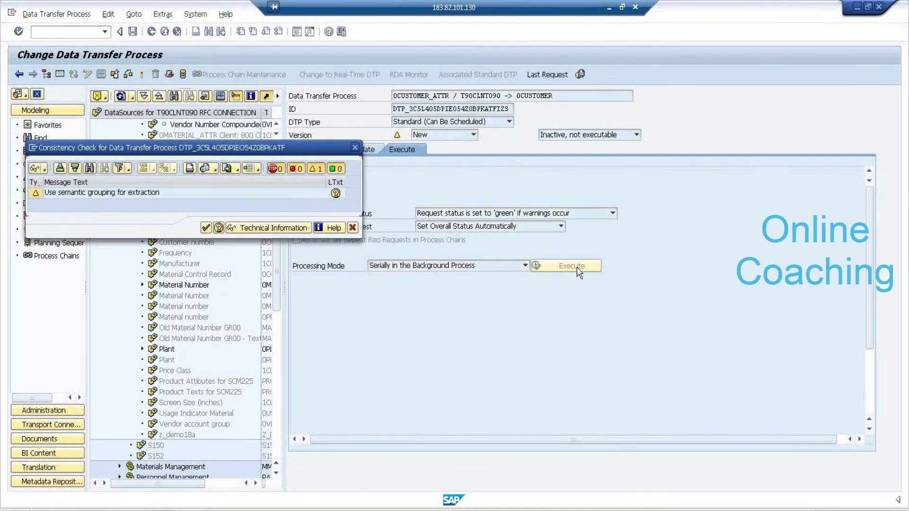
pyautogui.click(206, 227)
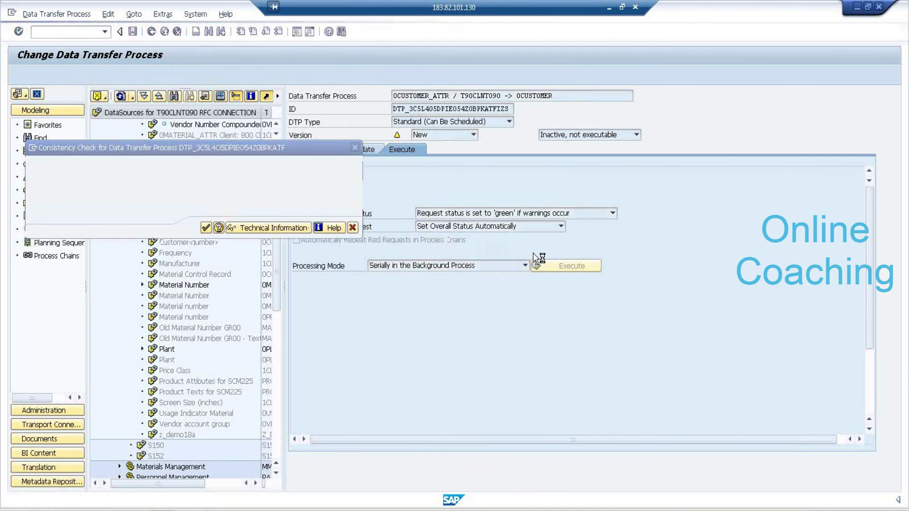
pyautogui.click(562, 267)
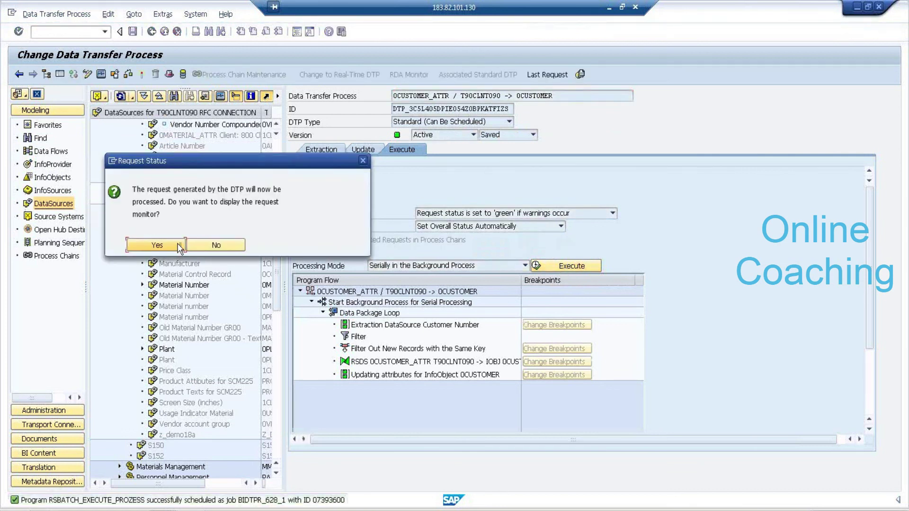
pyautogui.click(179, 246)
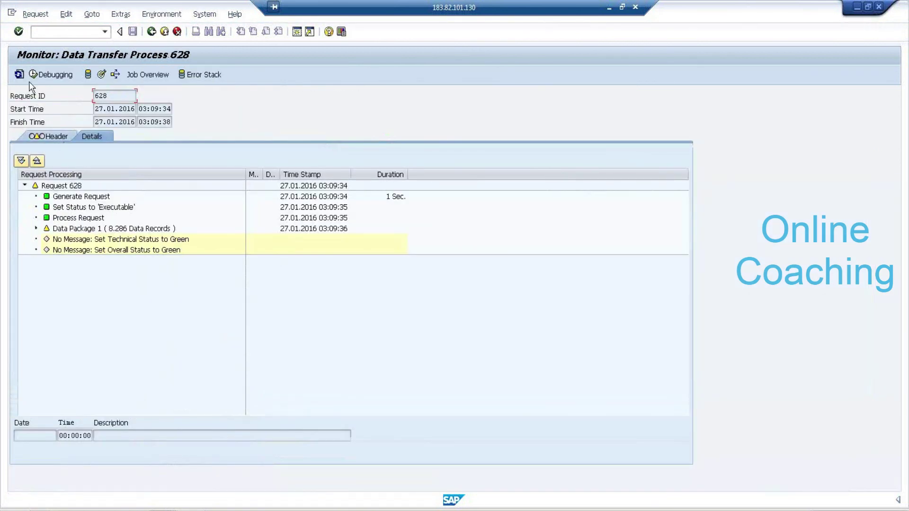
# Refresh the monitor until DTP request 628 turns green, confirming the 8.286-record data package
pyautogui.click(19, 74)
pyautogui.click(22, 74)
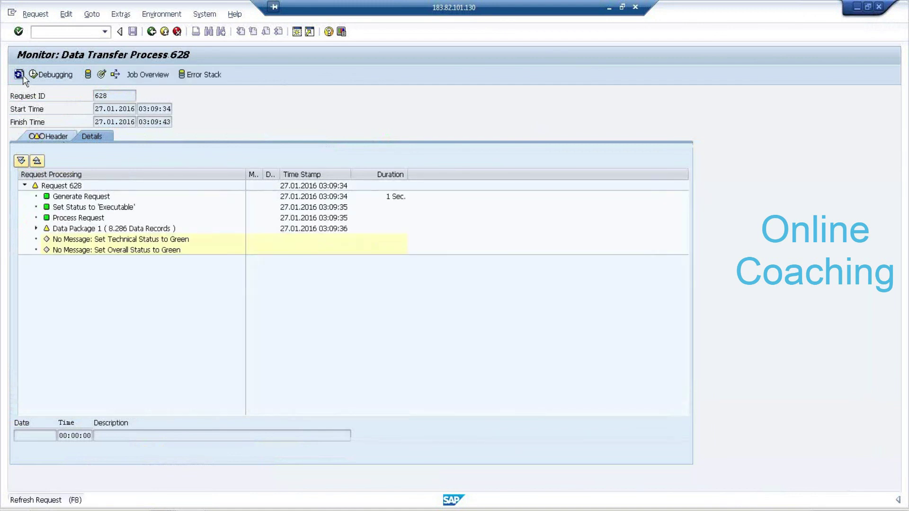
pyautogui.click(122, 228)
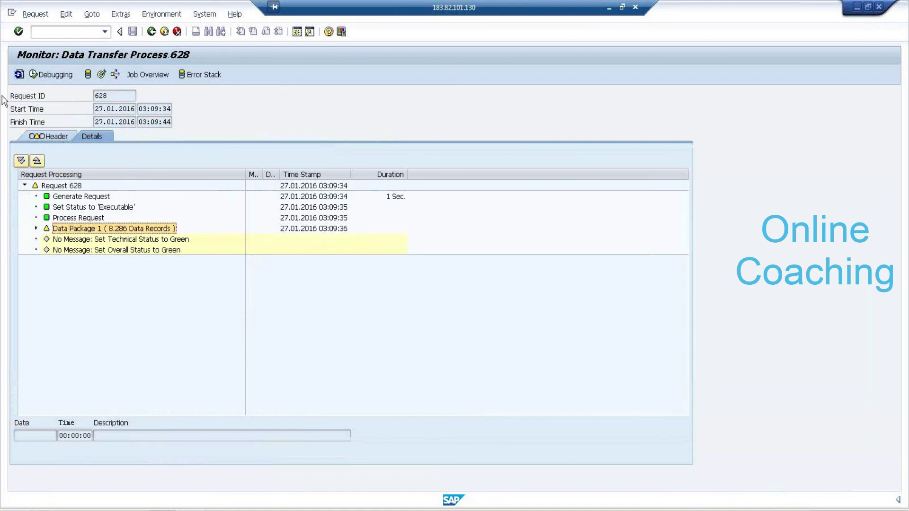
pyautogui.click(19, 74)
pyautogui.click(19, 75)
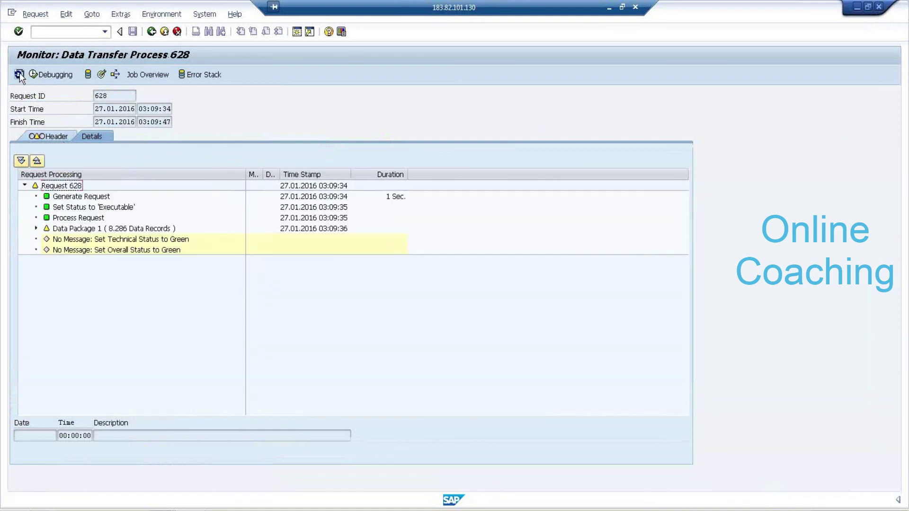
pyautogui.click(19, 74)
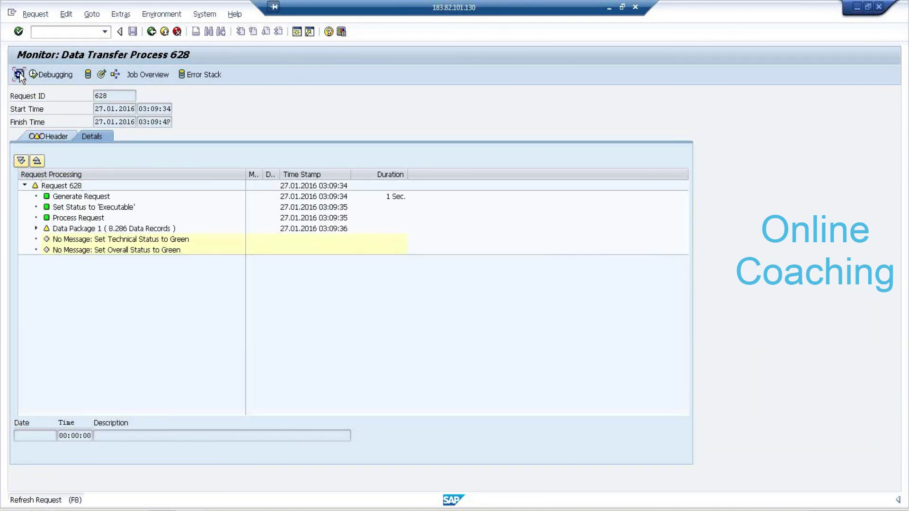
pyautogui.click(19, 74)
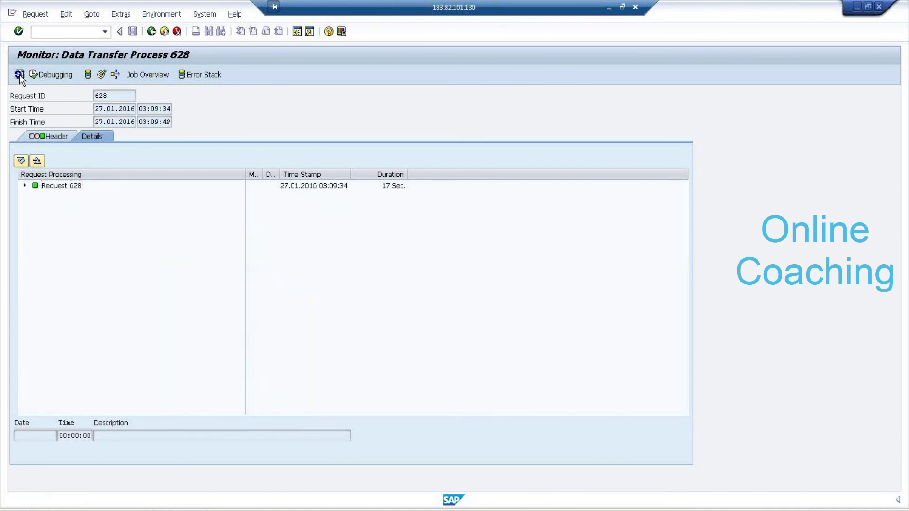
# Manage the 0CUSTOMER data target, noting 8.286 added records, and select Customer number
pyautogui.click(101, 74)
pyautogui.moveTo(553, 280); pyautogui.dragTo(399, 280)
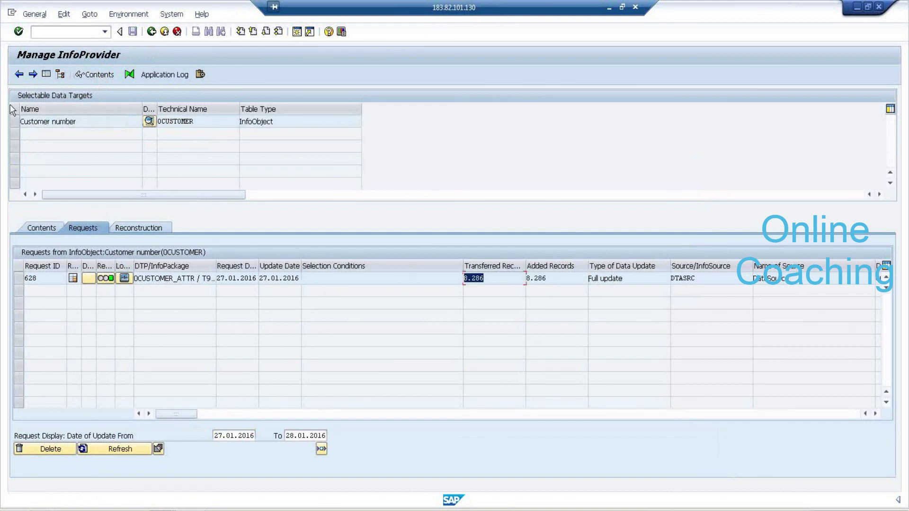
pyautogui.click(16, 122)
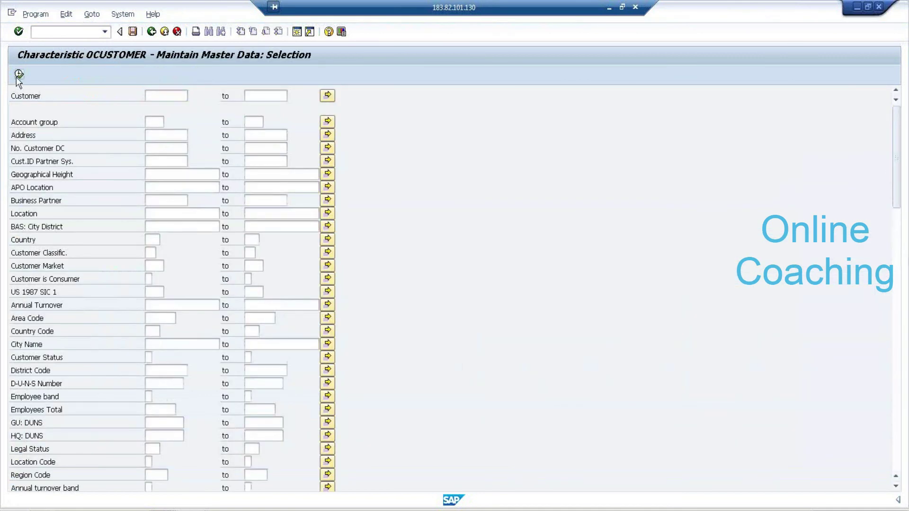
# List the 0CUSTOMER master data without filters, then back out to the 0CUSTOMER_ATTR DTP display
pyautogui.click(19, 75)
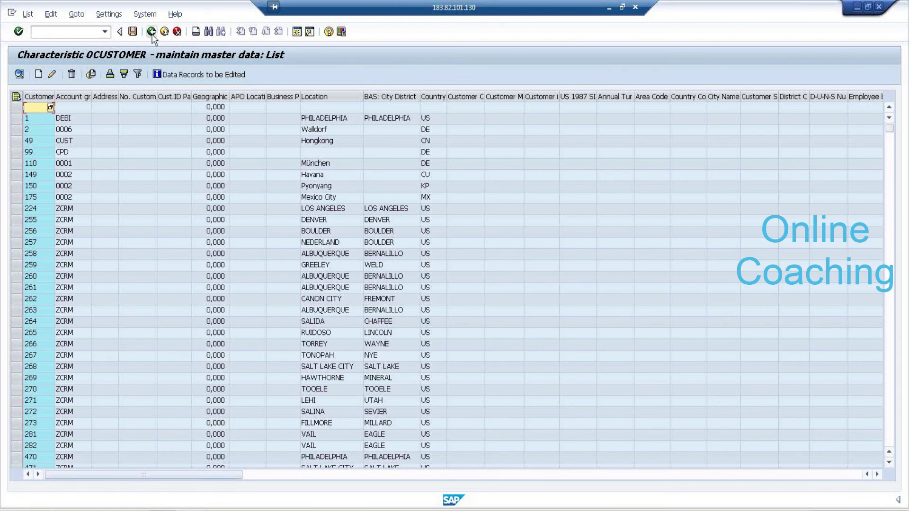
pyautogui.click(152, 32)
pyautogui.click(151, 32)
pyautogui.click(152, 31)
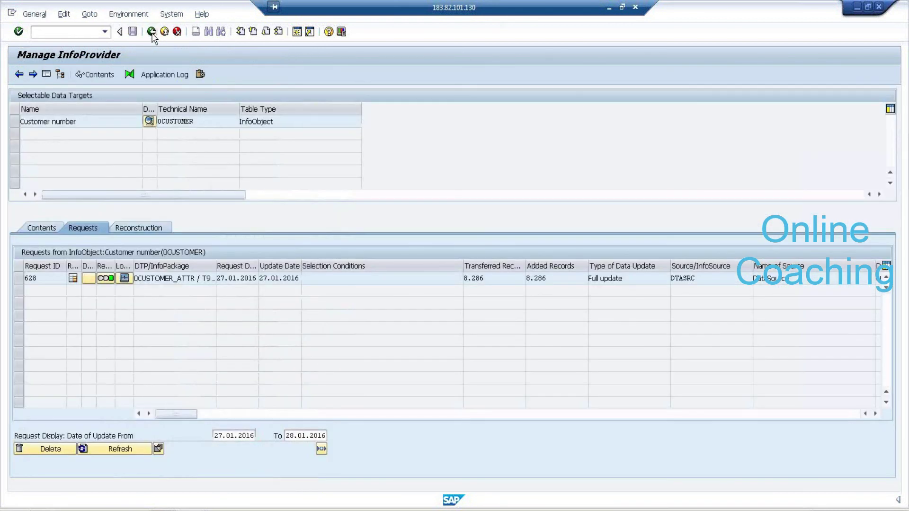
pyautogui.click(151, 32)
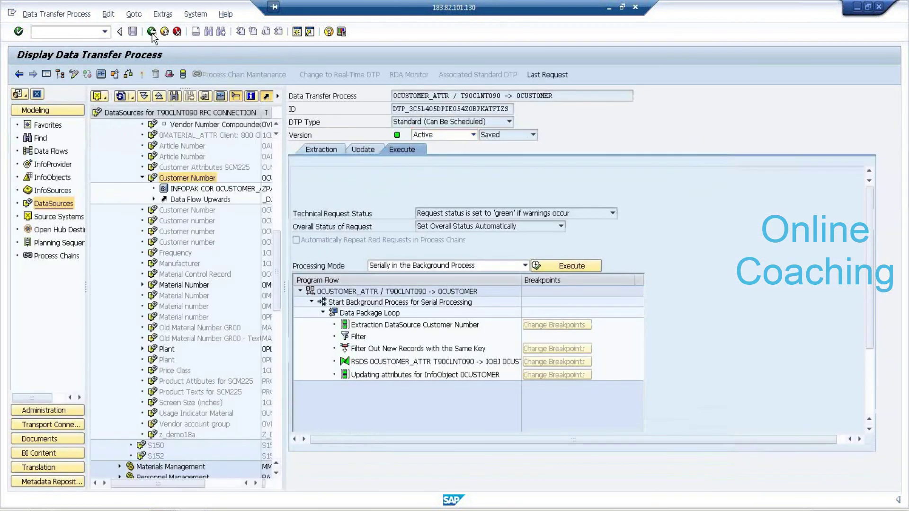
pyautogui.click(152, 32)
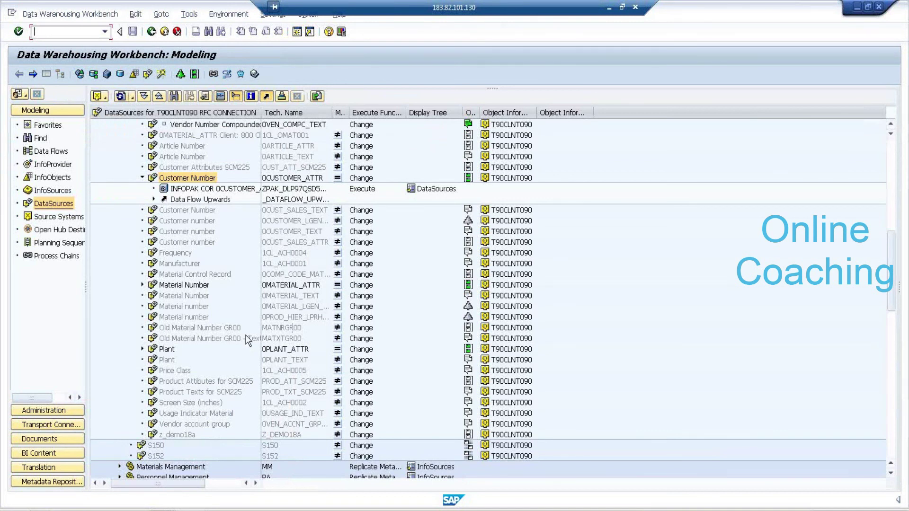